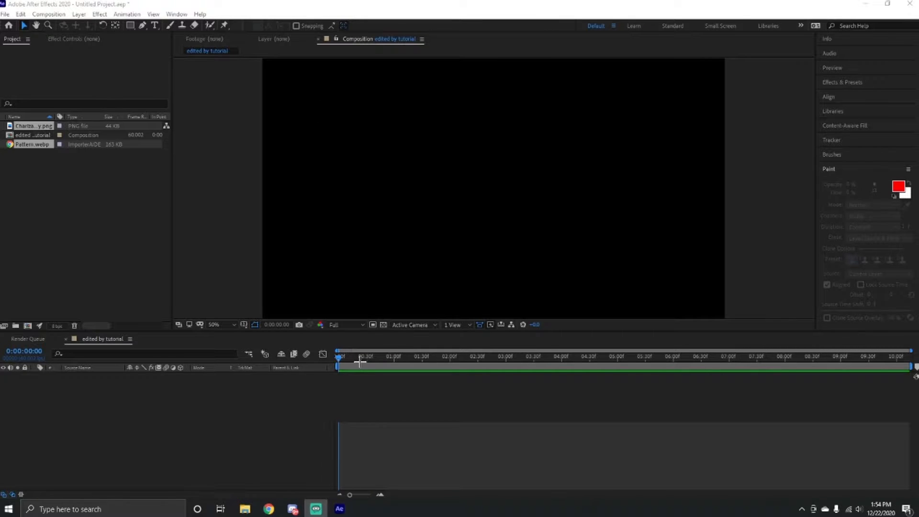
# Add Pattern.webp and the Charizard image to the "edited by tutorial" composition, with the Charizard layer above the pattern.
pyautogui.moveTo(345, 360); pyautogui.dragTo(327, 381)
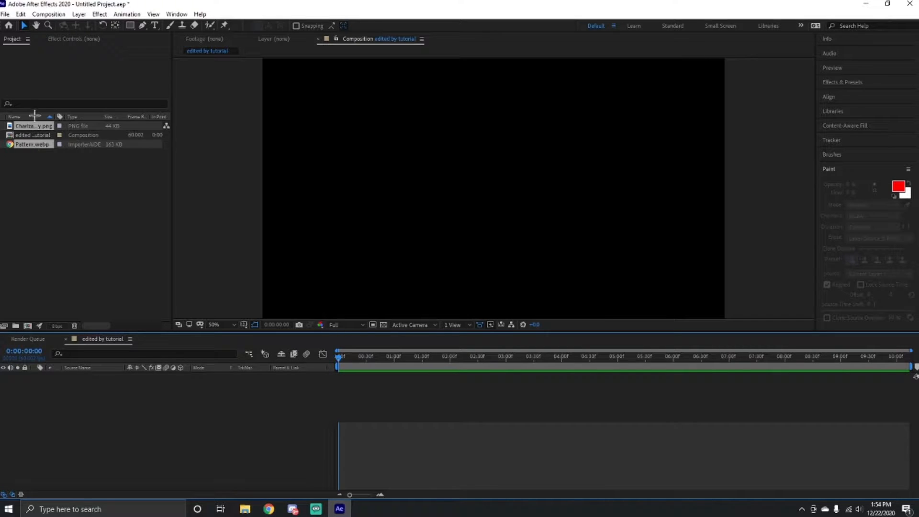
pyautogui.moveTo(44, 148)
pyautogui.mouseDown()
pyautogui.moveTo(409, 386)
pyautogui.moveTo(379, 394)
pyautogui.moveTo(418, 380)
pyautogui.moveTo(395, 383)
pyautogui.mouseUp()
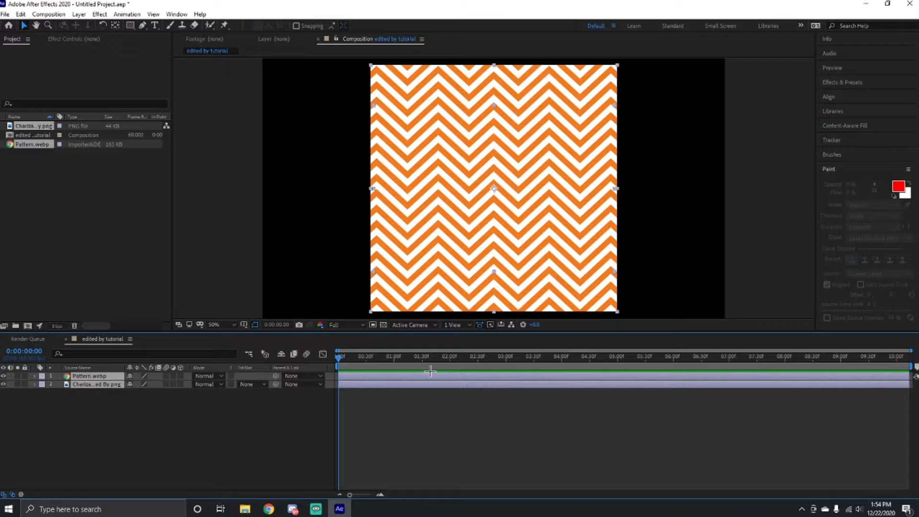
pyautogui.doubleClick(104, 384)
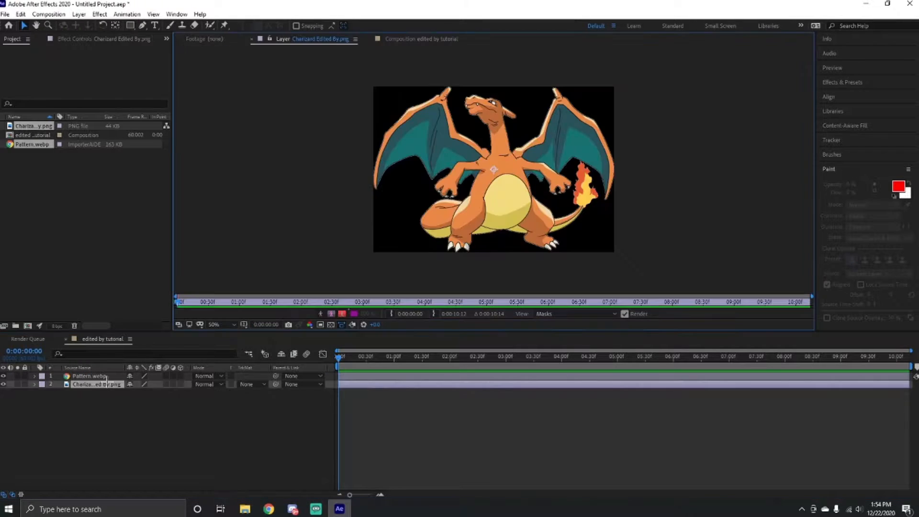
pyautogui.moveTo(111, 384); pyautogui.dragTo(113, 376)
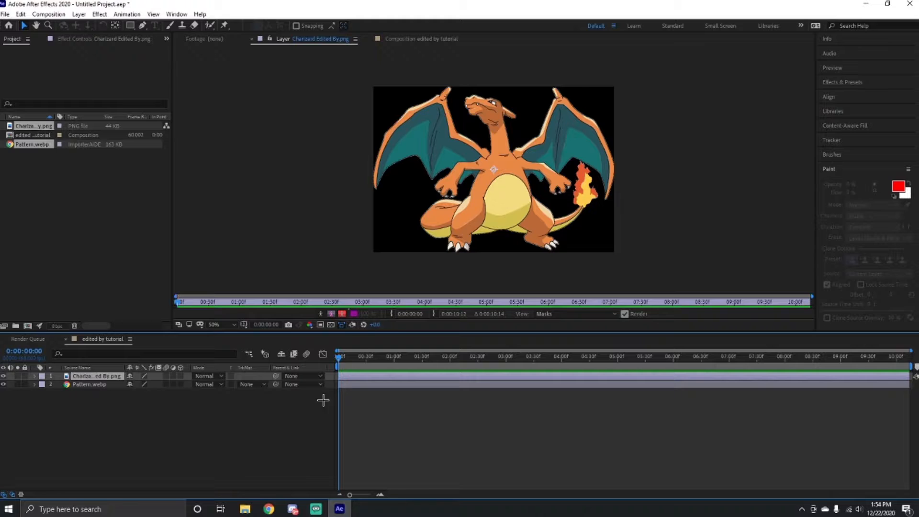
pyautogui.doubleClick(34, 135)
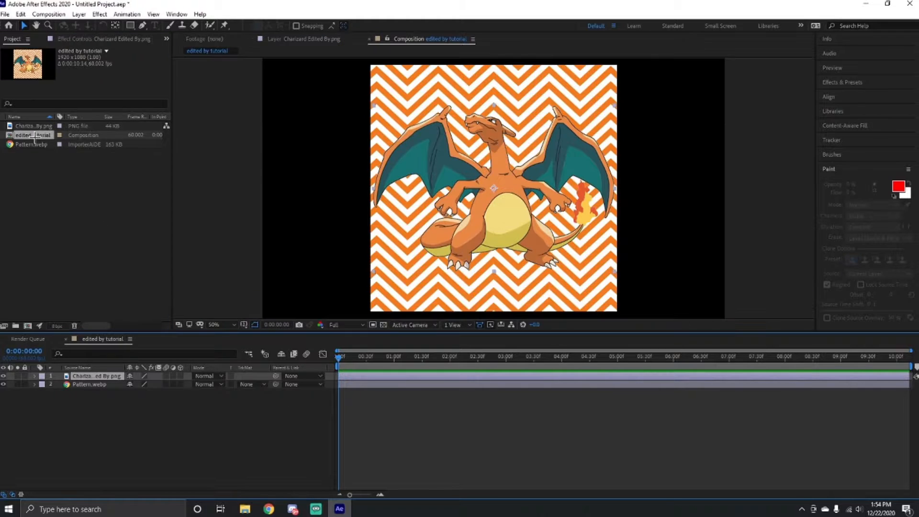
# Scale the pattern layer down proportionally to a small square and hide the Charizard layer.
pyautogui.click(404, 385)
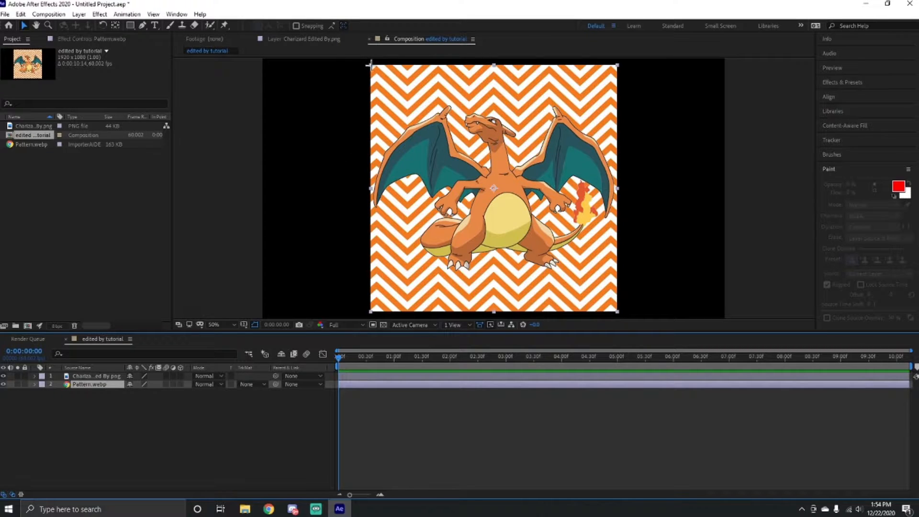
pyautogui.moveTo(370, 65); pyautogui.dragTo(481, 165)
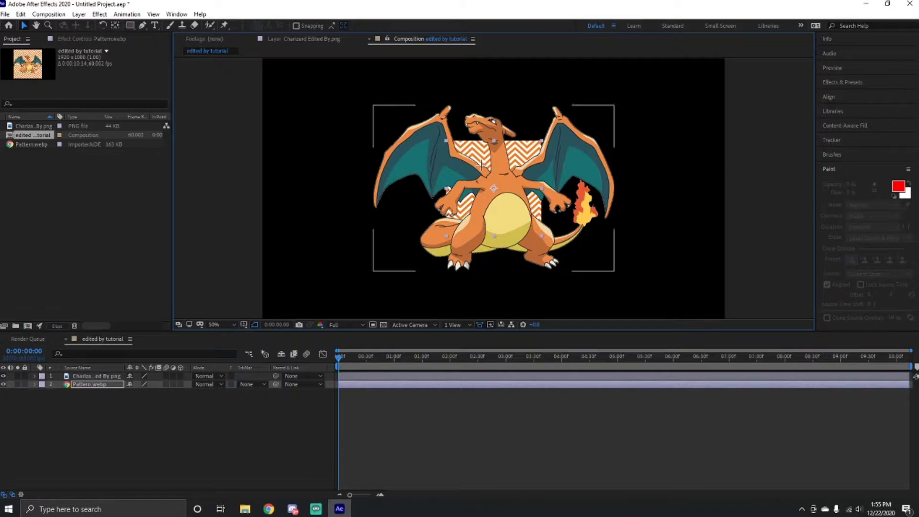
pyautogui.click(4, 376)
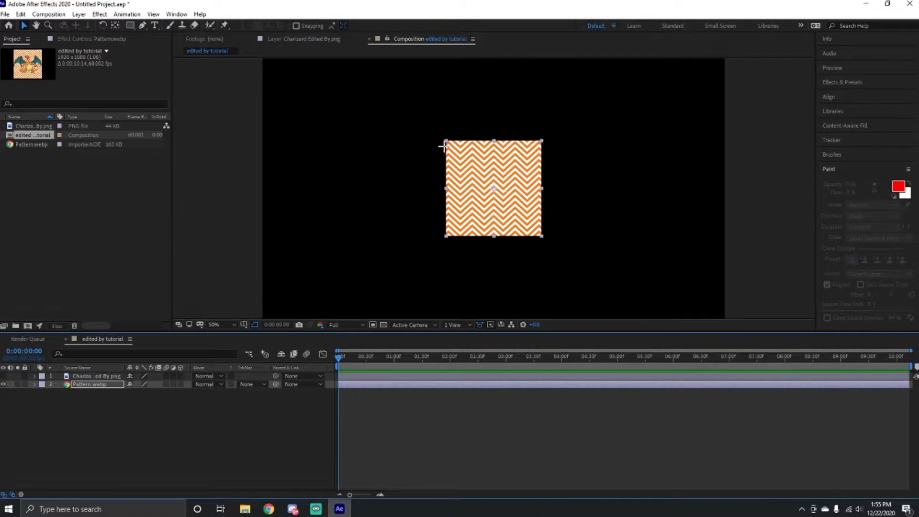
pyautogui.moveTo(445, 140); pyautogui.dragTo(454, 149)
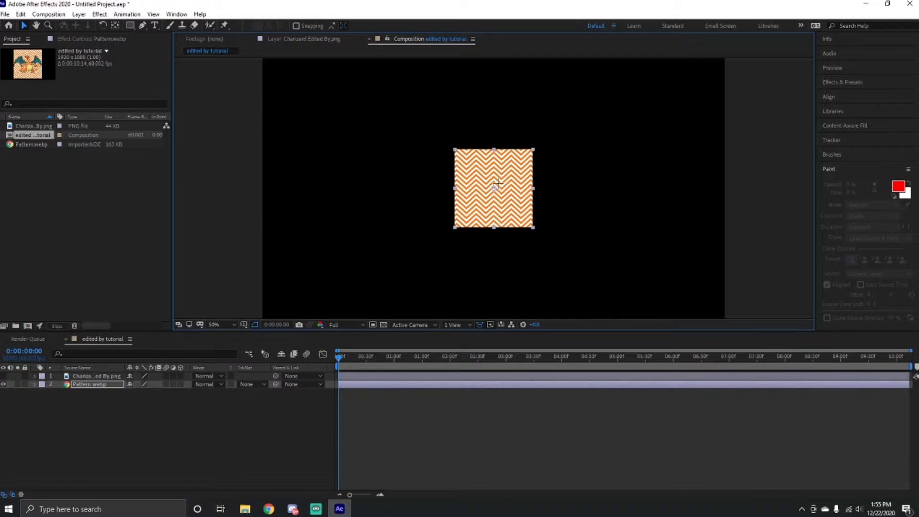
# Move the small pattern square to the lower-left part of the composition, flush with the frame's left edge.
pyautogui.moveTo(513, 199); pyautogui.dragTo(470, 219)
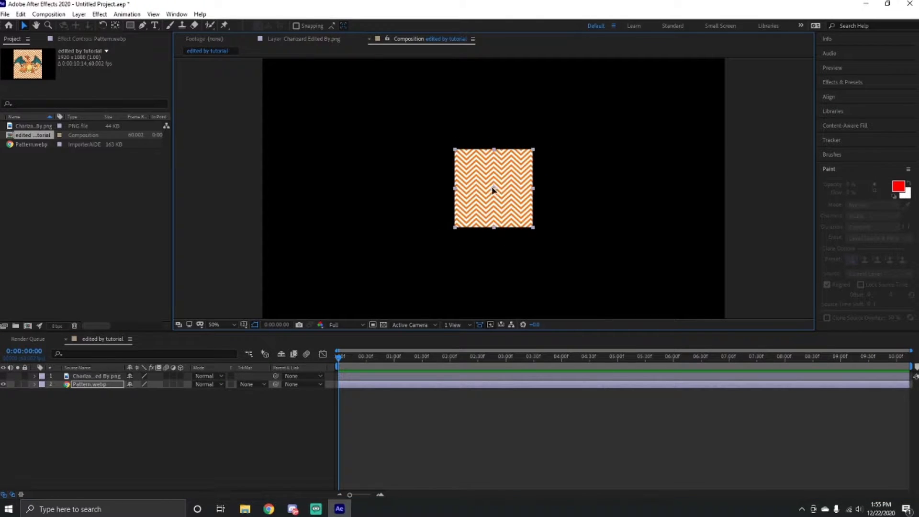
pyautogui.moveTo(494, 189); pyautogui.dragTo(302, 188)
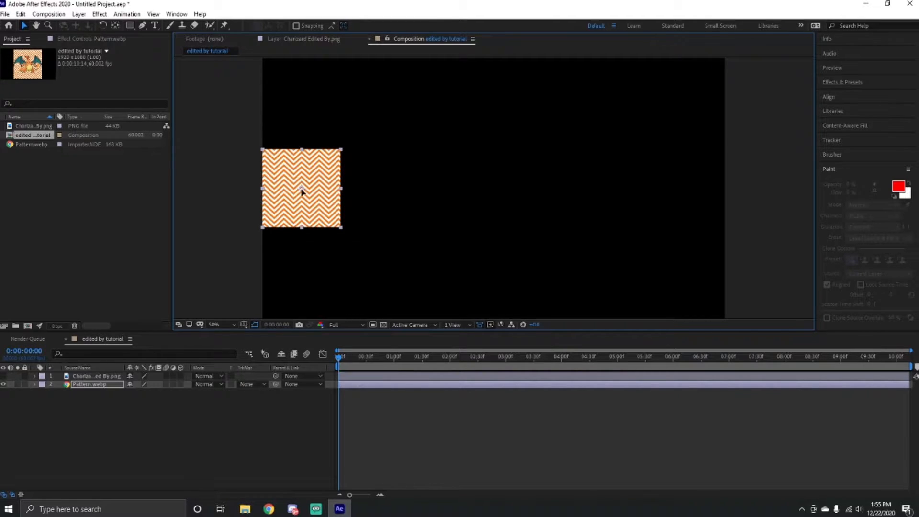
pyautogui.moveTo(302, 191); pyautogui.dragTo(301, 259)
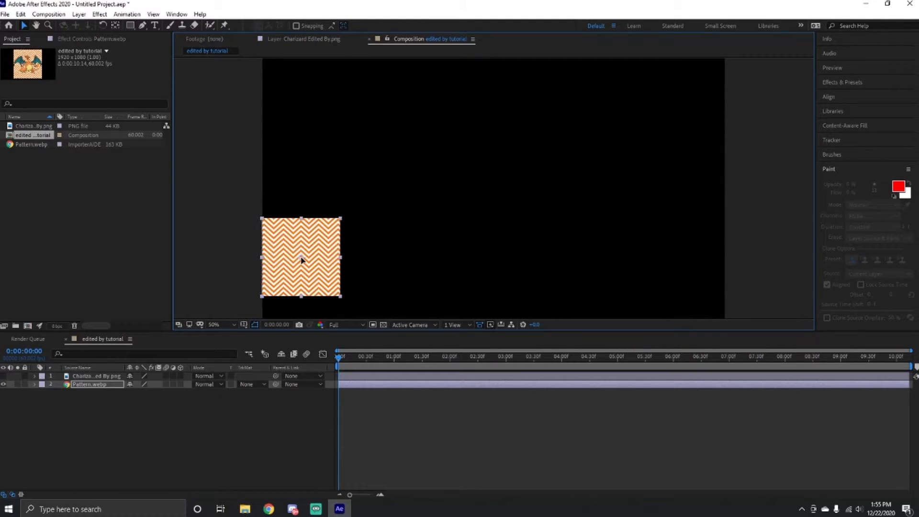
# Duplicate the pattern layer twice and place each copy to the right of the previous one, forming a continuous three-tile zigzag strip.
pyautogui.click(417, 385)
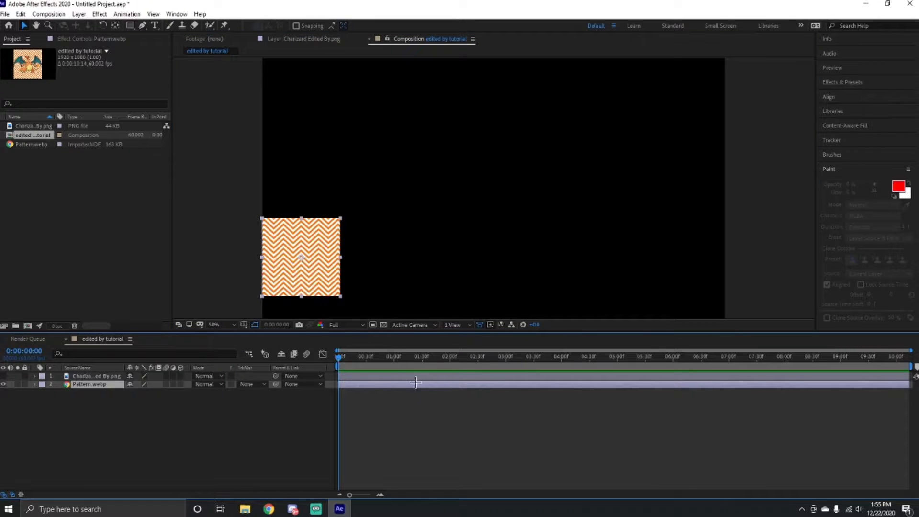
pyautogui.hotkey('ctrl', 'd')
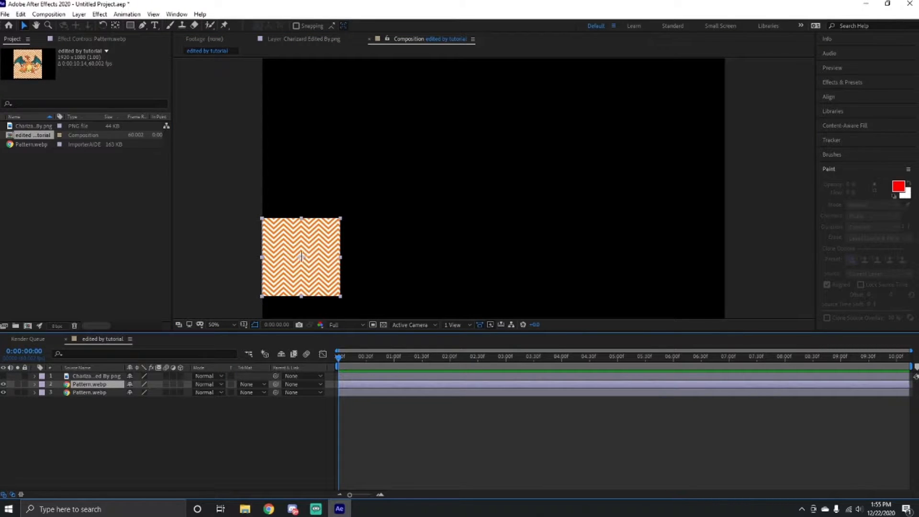
pyautogui.moveTo(301, 257); pyautogui.dragTo(375, 262)
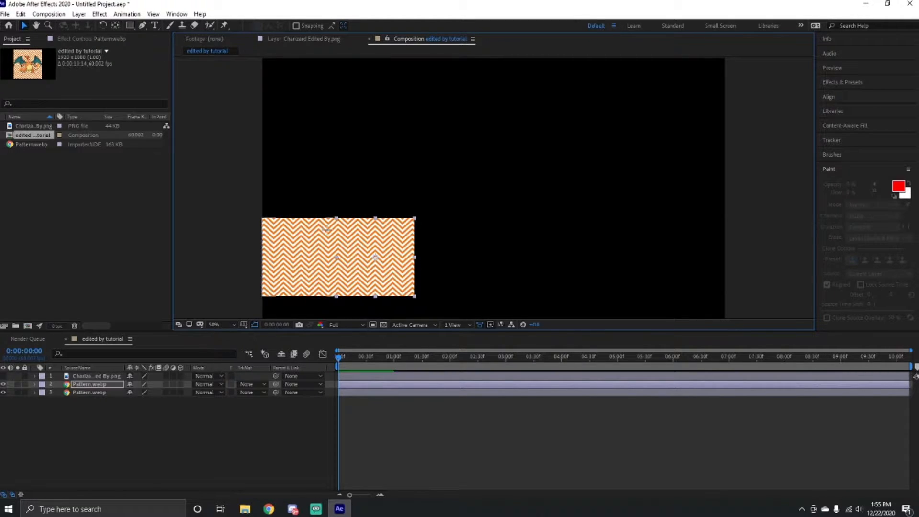
pyautogui.click(413, 381)
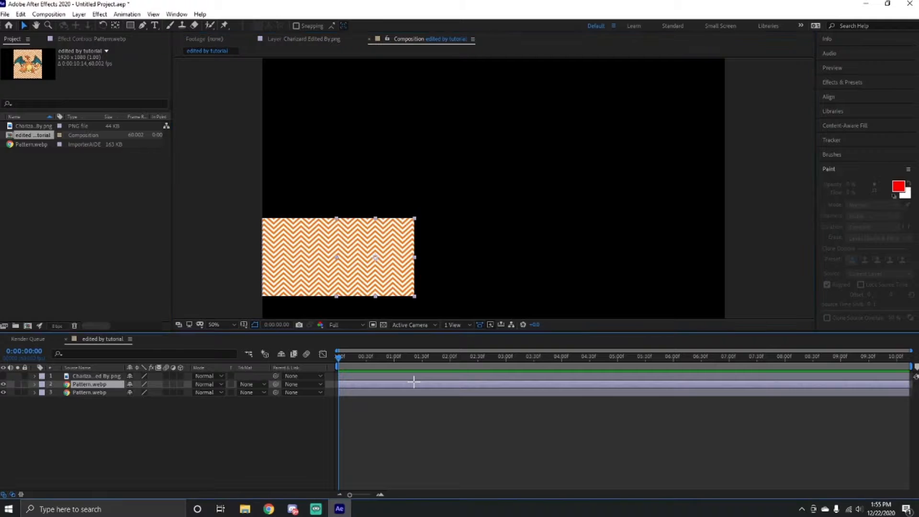
pyautogui.hotkey('ctrl', 'd')
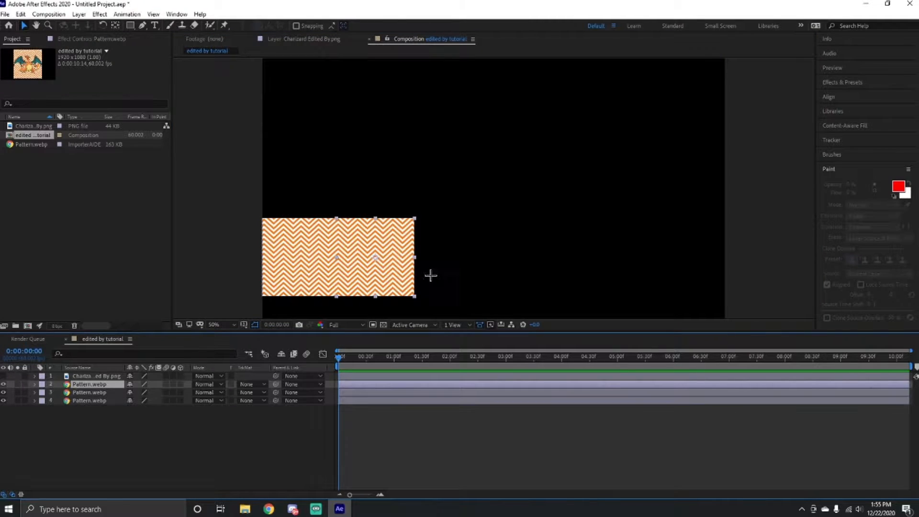
pyautogui.moveTo(375, 259); pyautogui.dragTo(449, 271)
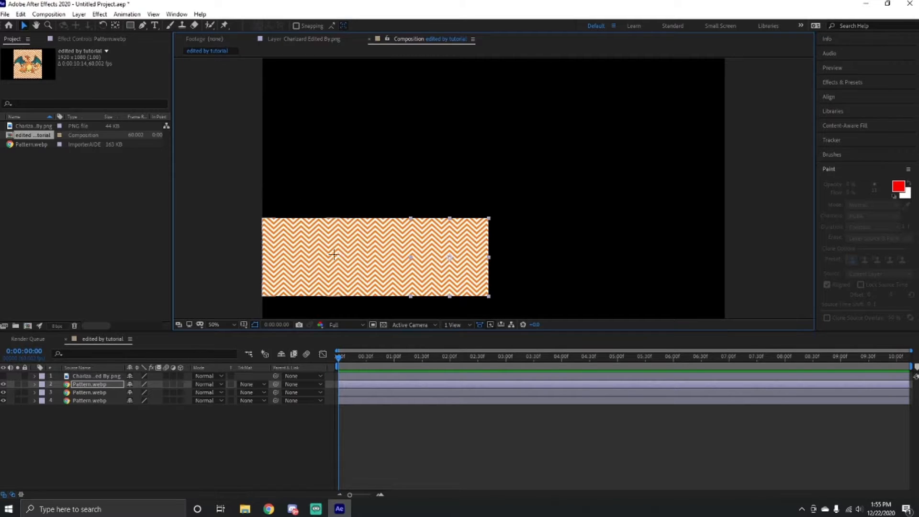
# Shift all three pattern layers together slightly left, past the frame's left edge.
pyautogui.click(408, 398)
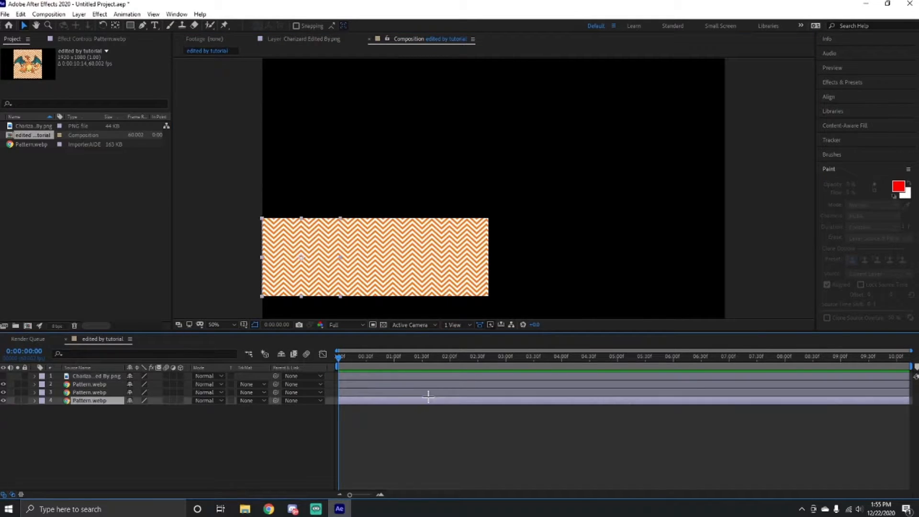
pyautogui.keyDown('shift'); pyautogui.click(429, 384); pyautogui.keyUp('shift')
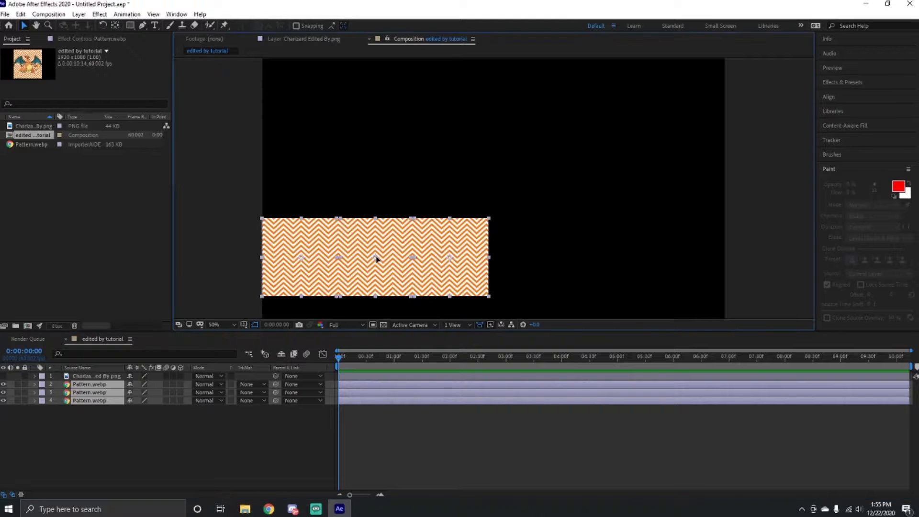
pyautogui.moveTo(377, 255); pyautogui.dragTo(369, 259)
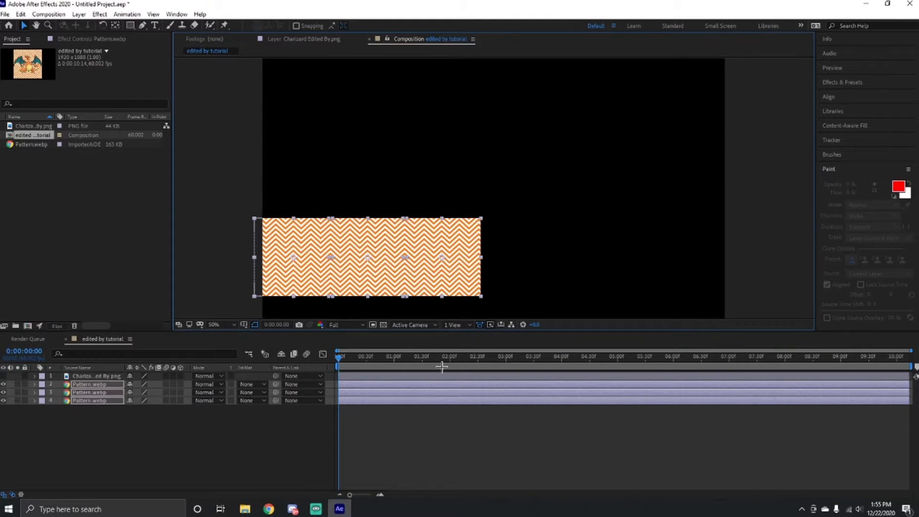
pyautogui.click(444, 428)
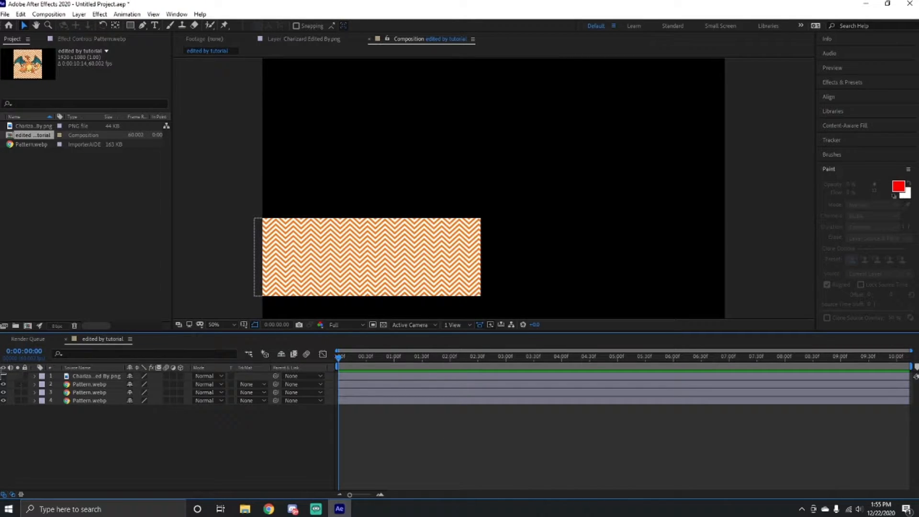
# Show the Charizard layer again and scale it down proportionally over the pattern strip.
pyautogui.click(3, 376)
pyautogui.click(457, 158)
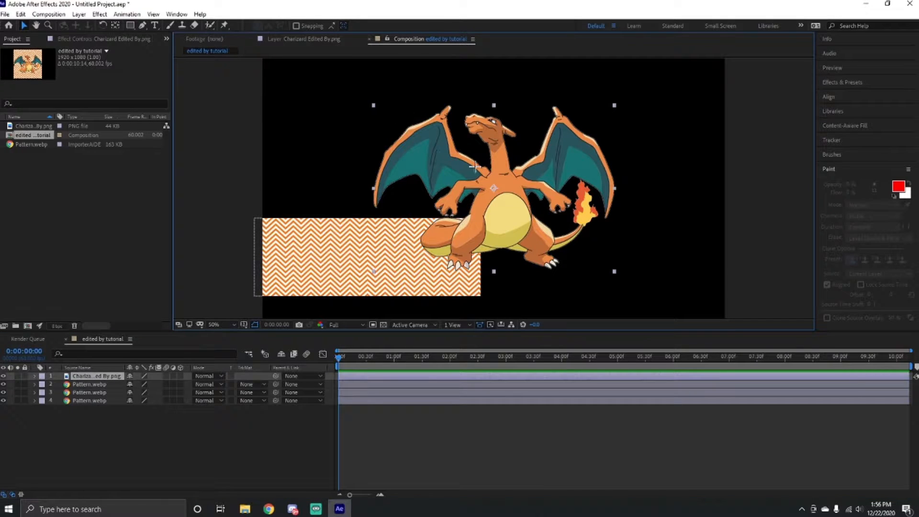
pyautogui.moveTo(474, 166); pyautogui.dragTo(436, 195)
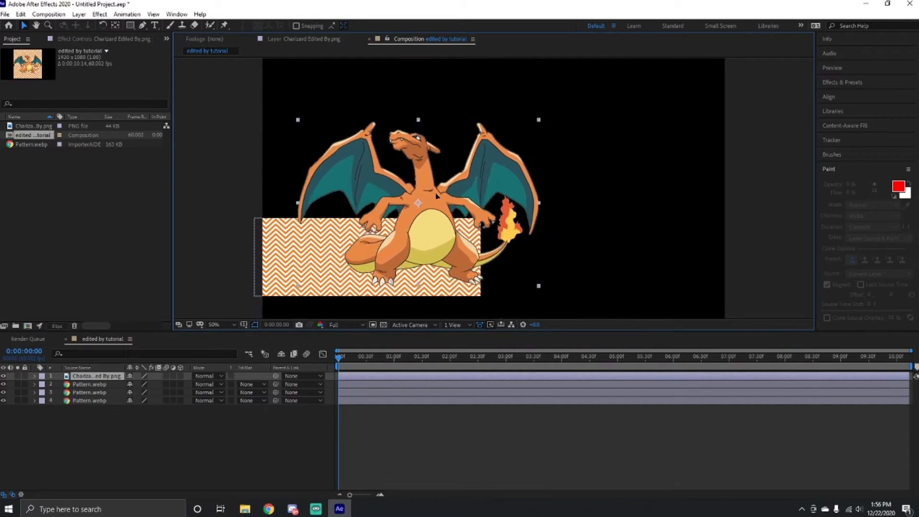
pyautogui.moveTo(298, 120); pyautogui.dragTo(318, 127)
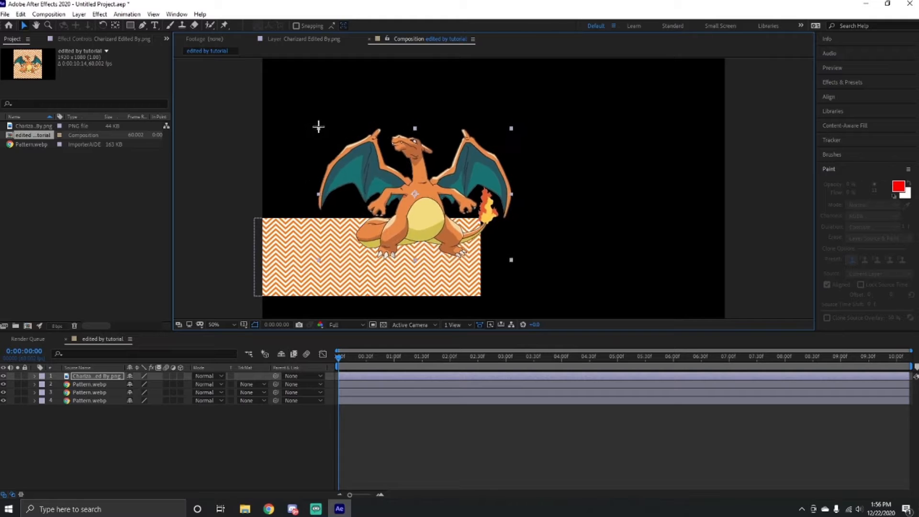
pyautogui.hotkey('ctrl', 'z')
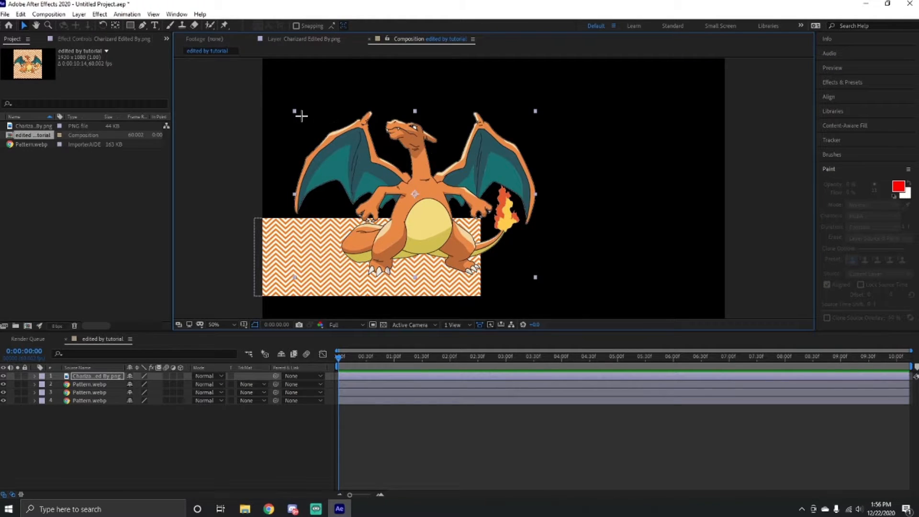
pyautogui.moveTo(297, 113); pyautogui.dragTo(333, 123)
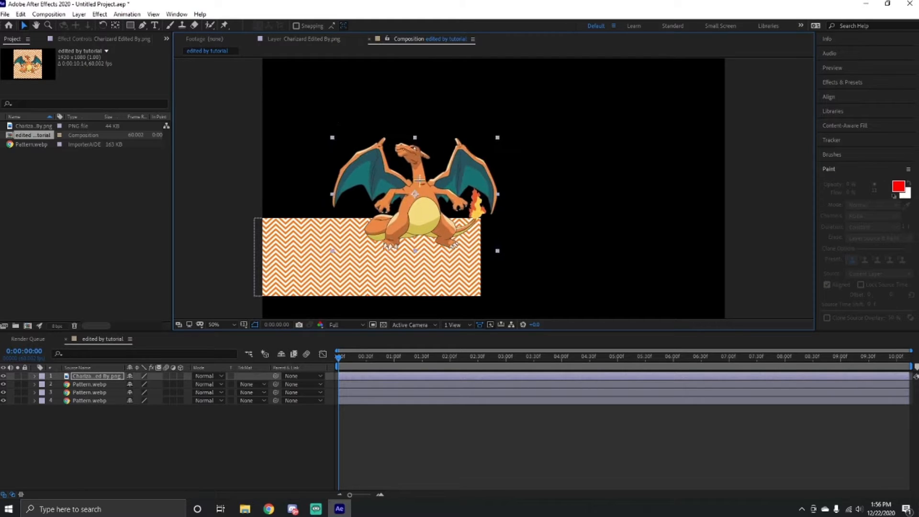
# Place Charizard on the left end of the pattern strip and shrink it to slightly taller than the strip, aligned with its lower edge.
pyautogui.moveTo(413, 193); pyautogui.dragTo(323, 240)
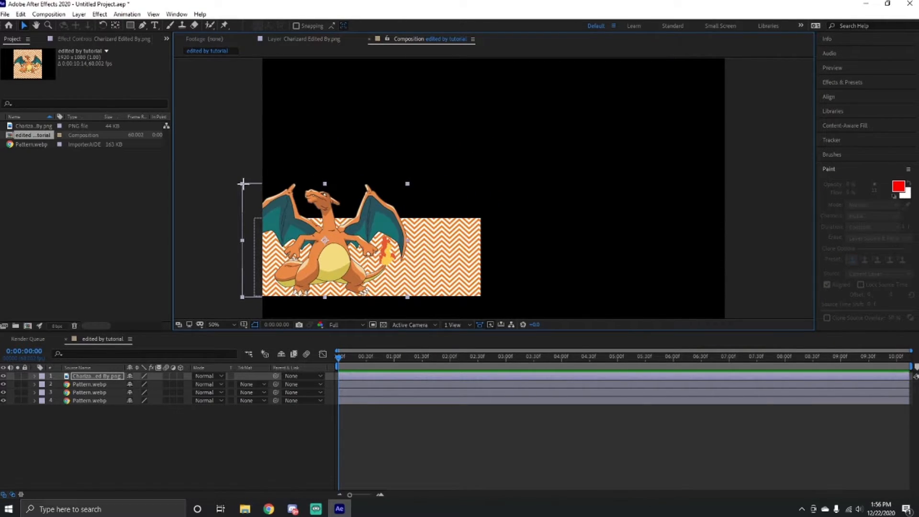
pyautogui.moveTo(240, 182); pyautogui.dragTo(257, 193)
pyautogui.moveTo(329, 242); pyautogui.dragTo(309, 249)
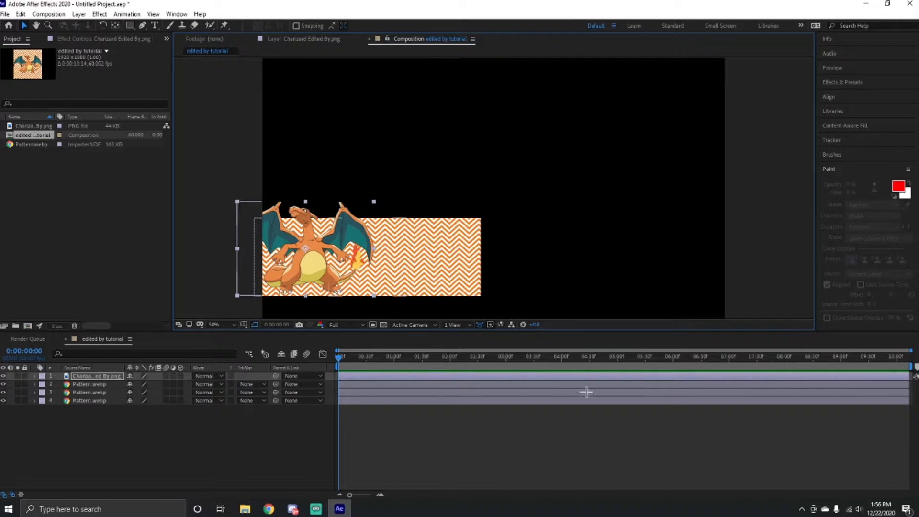
# Move the three pattern layers together slightly right so the strip's left edge meets the frame's left edge.
pyautogui.click(473, 376)
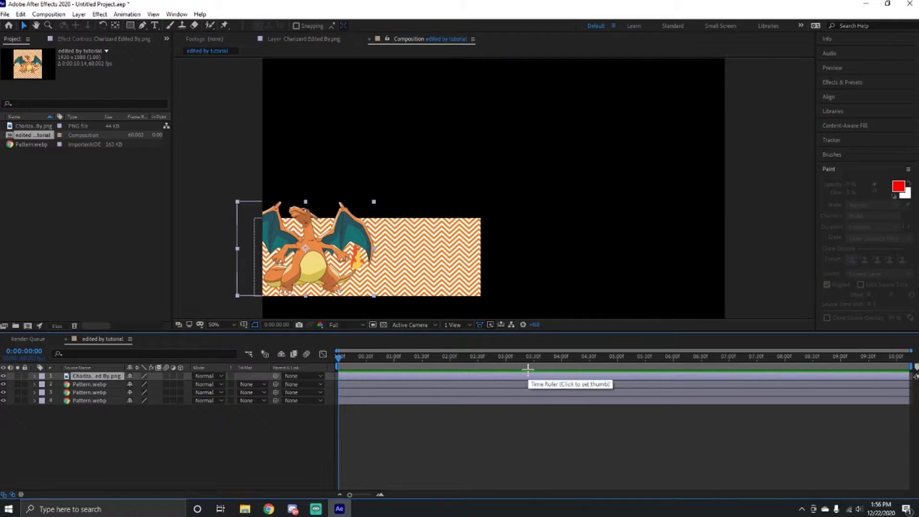
pyautogui.click(389, 384)
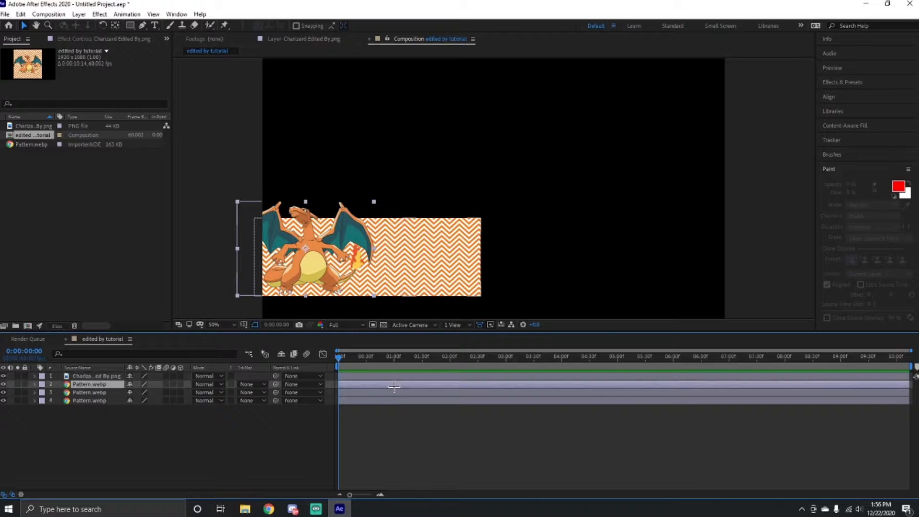
pyautogui.keyDown('shift'); pyautogui.click(397, 403); pyautogui.keyUp('shift')
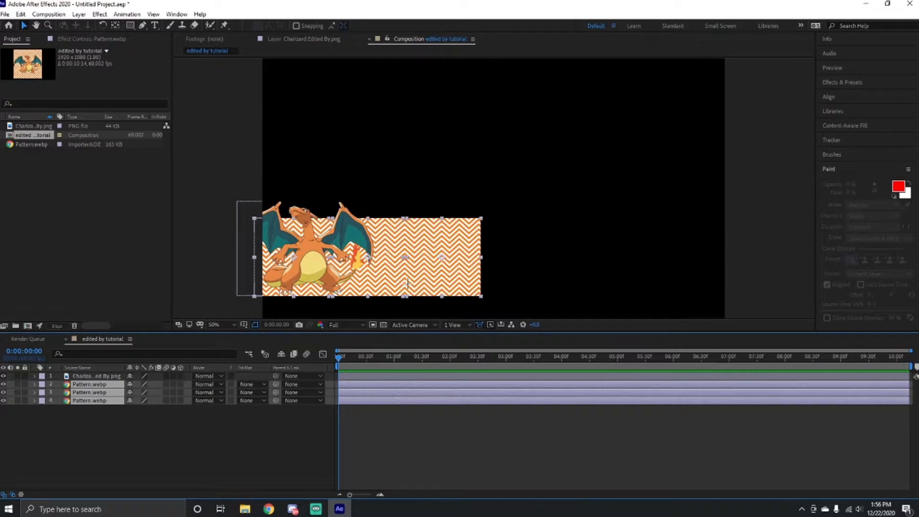
pyautogui.moveTo(388, 258); pyautogui.dragTo(396, 265)
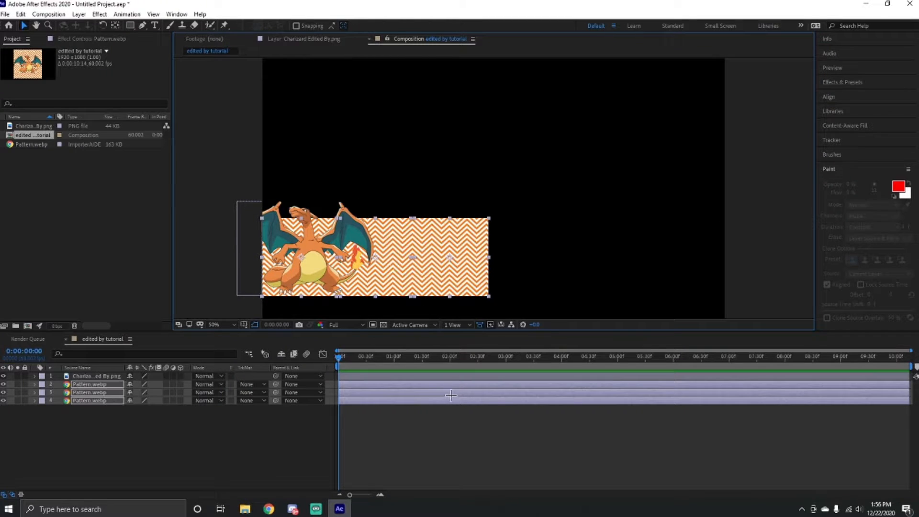
pyautogui.click(489, 423)
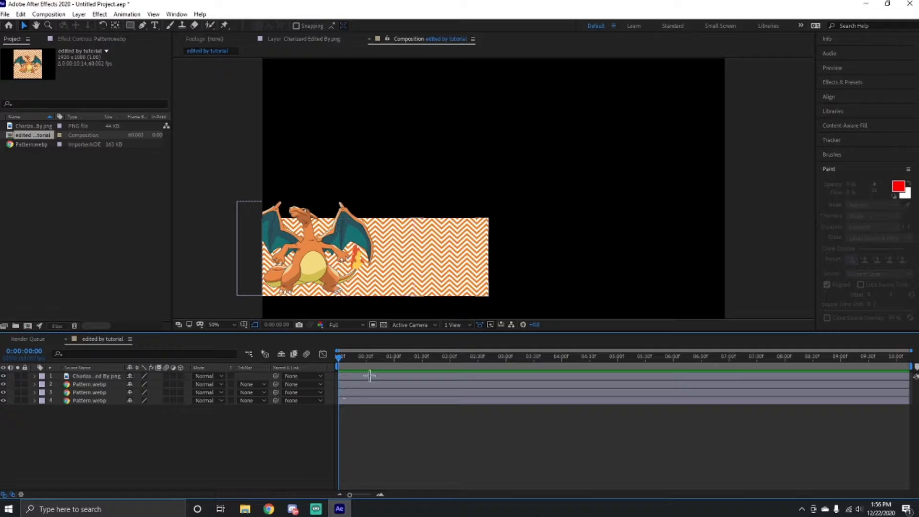
# Create an "edited by" text layer in the empty area above the pattern strip.
pyautogui.click(155, 25)
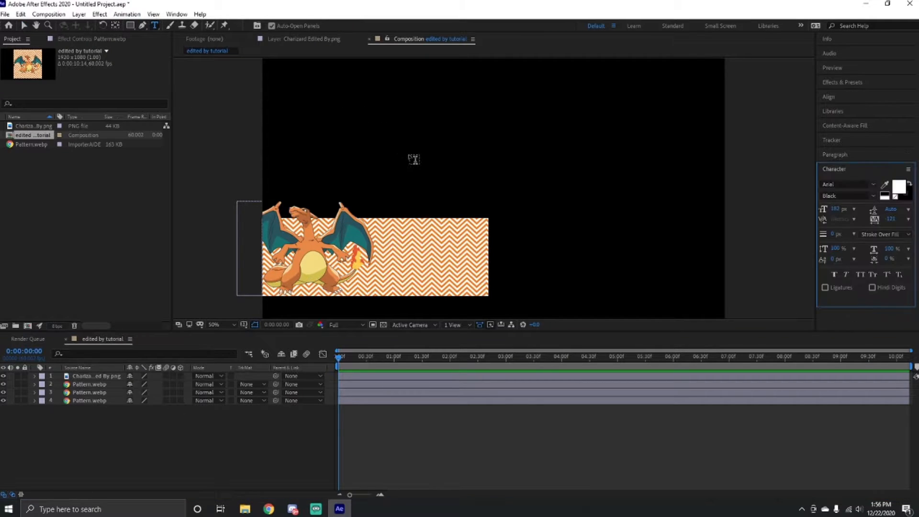
pyautogui.click(414, 139)
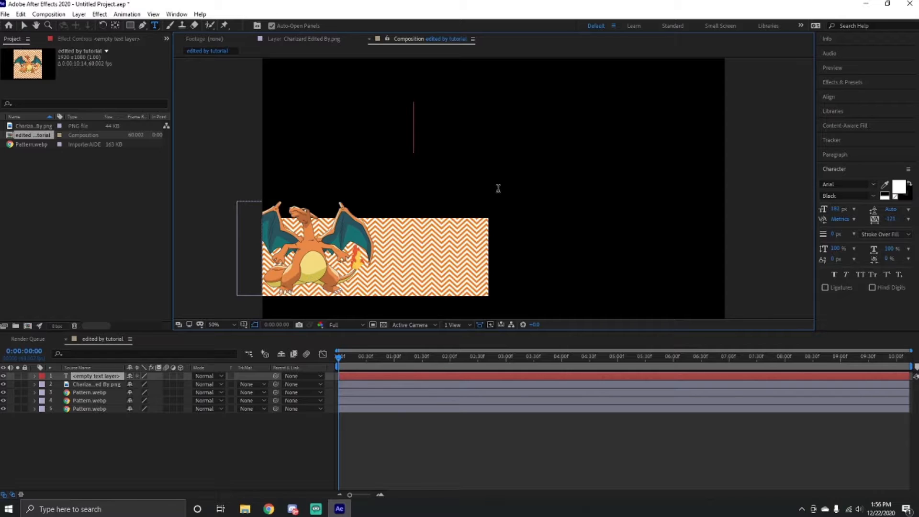
pyautogui.write('edited')
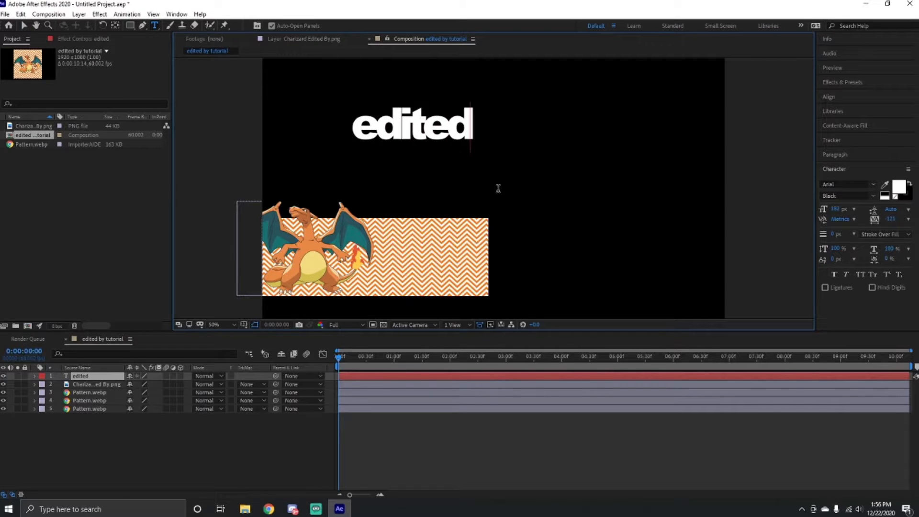
pyautogui.write(' by')
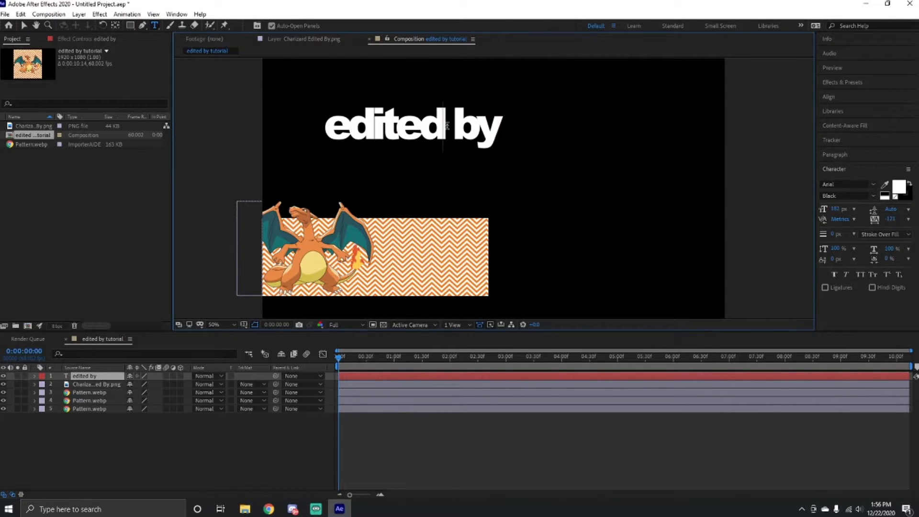
# Change the "edited by" text's font to Coolvetica and set its tracking to -50.
pyautogui.tripleClick(447, 125)
pyautogui.click(867, 184)
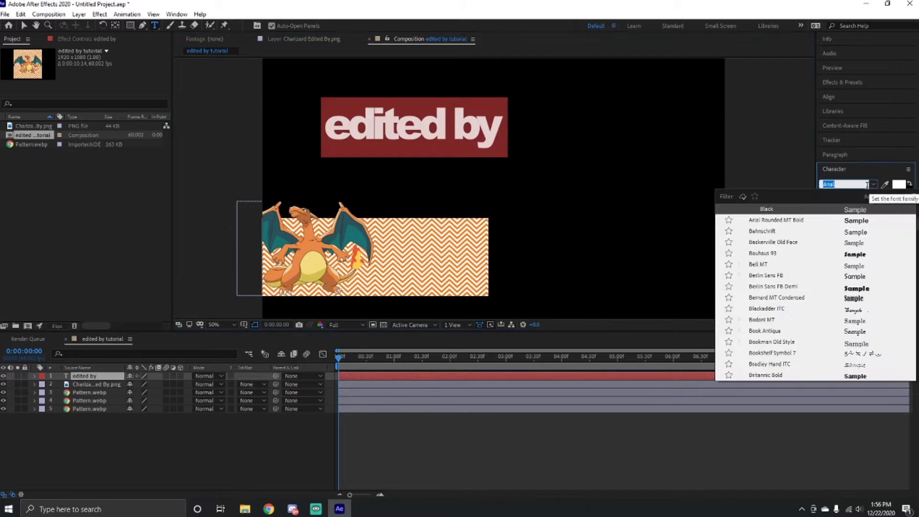
pyautogui.scroll(-5, 775, 249)
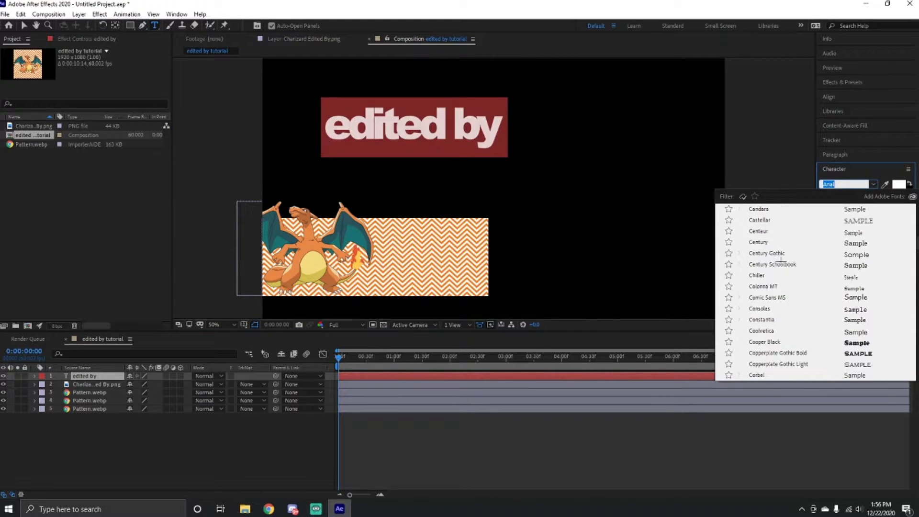
pyautogui.scroll(-1, 779, 246)
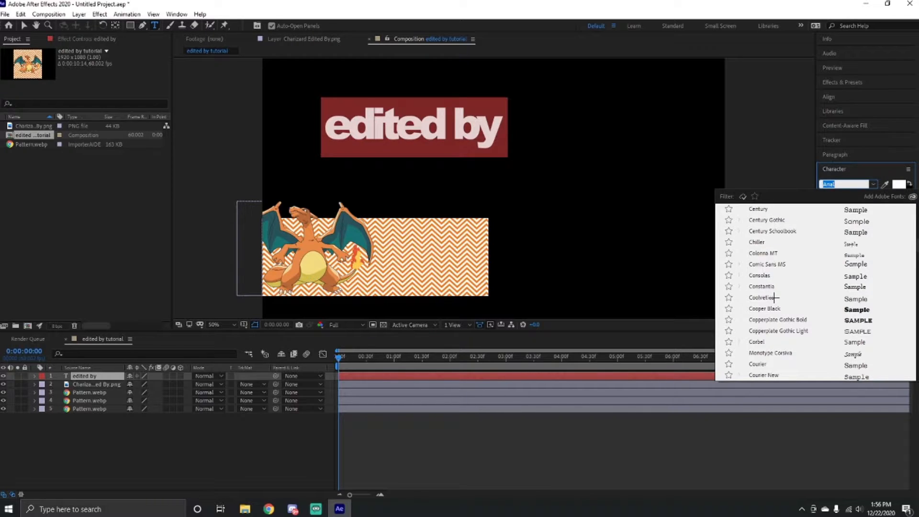
pyautogui.click(774, 297)
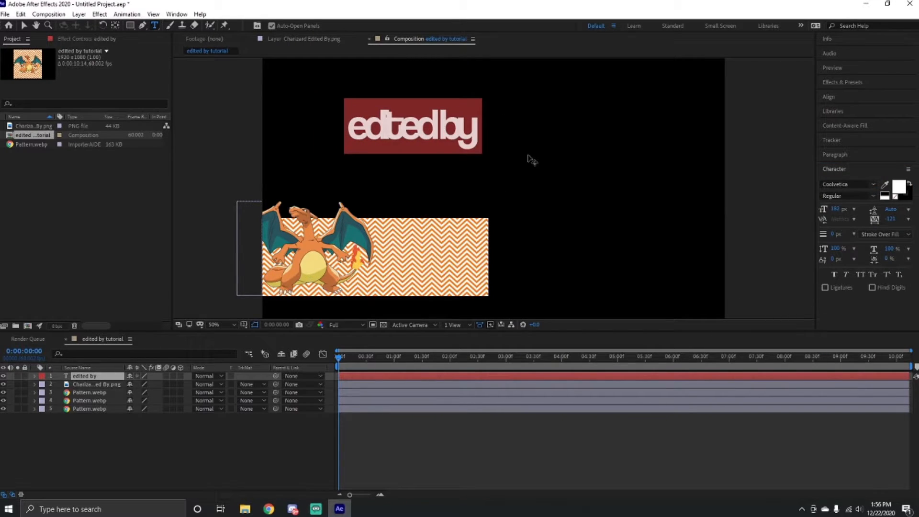
pyautogui.click(891, 219)
pyautogui.moveTo(890, 220); pyautogui.dragTo(909, 219)
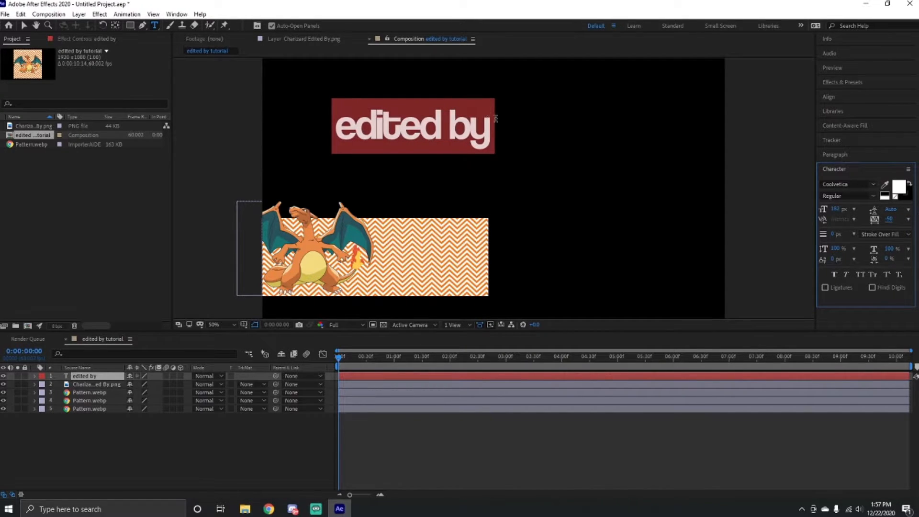
# Move the "edited by" text onto the pattern strip beside Charizard and reduce its font size to about 125 px.
pyautogui.moveTo(590, 160); pyautogui.dragTo(625, 262)
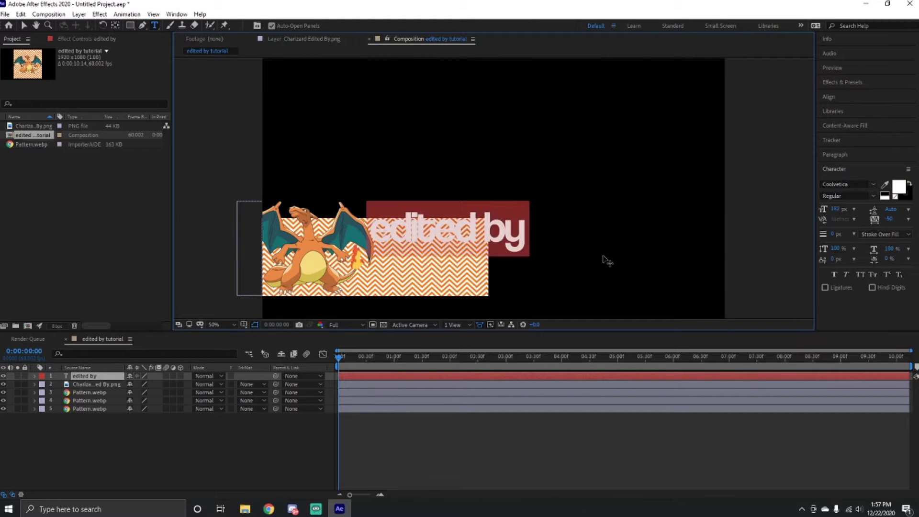
pyautogui.click(537, 220)
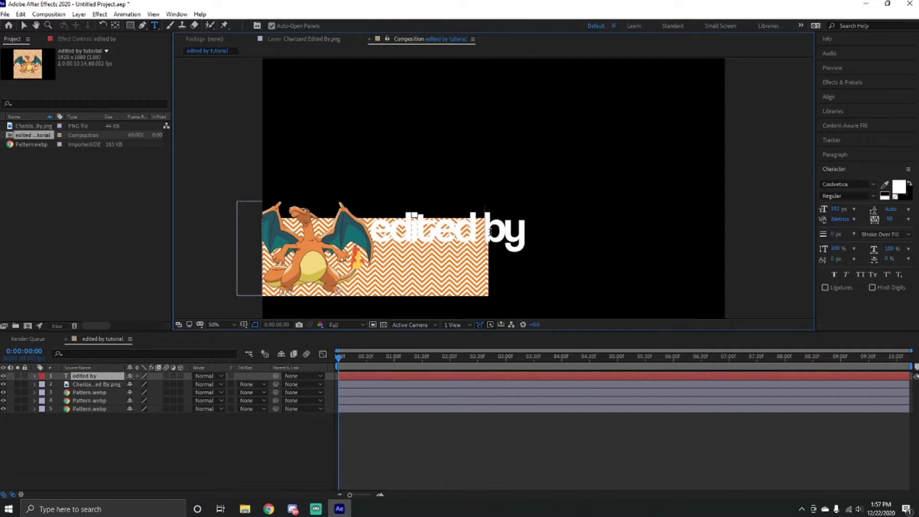
pyautogui.tripleClick(515, 218)
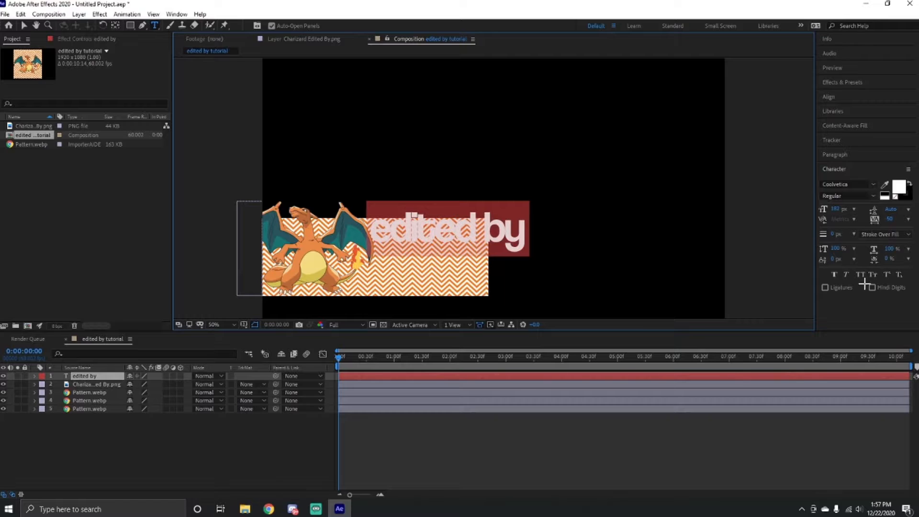
pyautogui.click(441, 228)
pyautogui.tripleClick(465, 233)
pyautogui.click(496, 232)
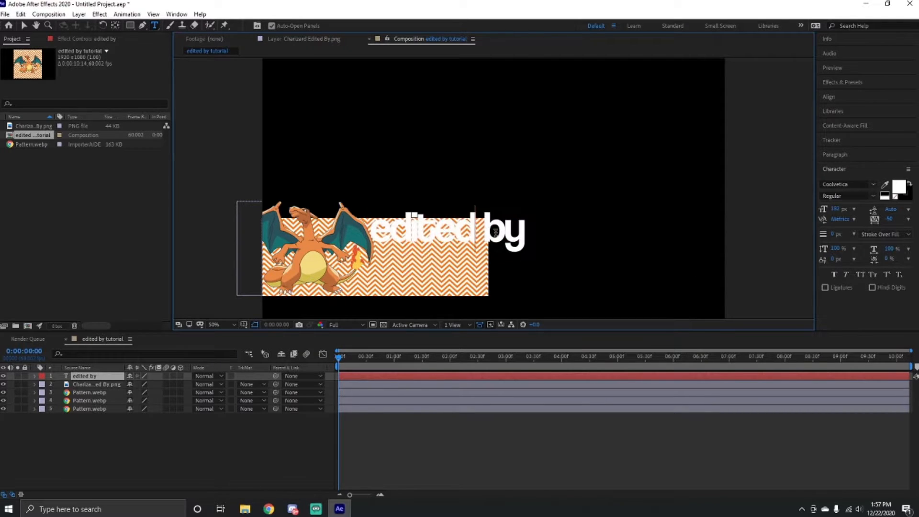
pyautogui.doubleClick(506, 232)
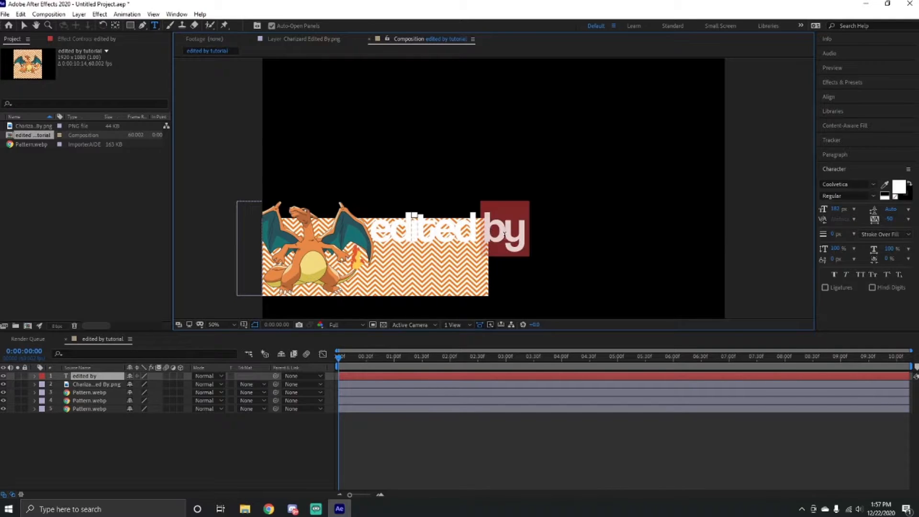
pyautogui.tripleClick(493, 232)
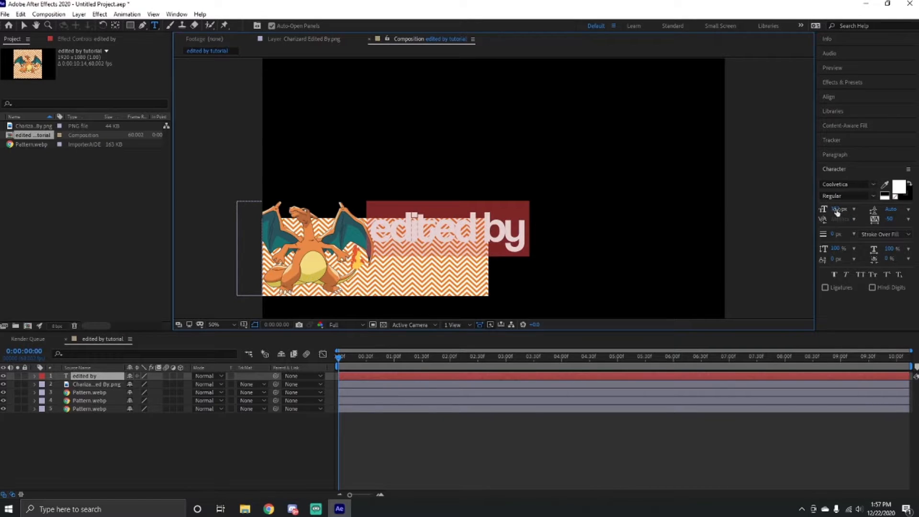
pyautogui.moveTo(835, 209); pyautogui.dragTo(814, 216)
pyautogui.click(582, 231)
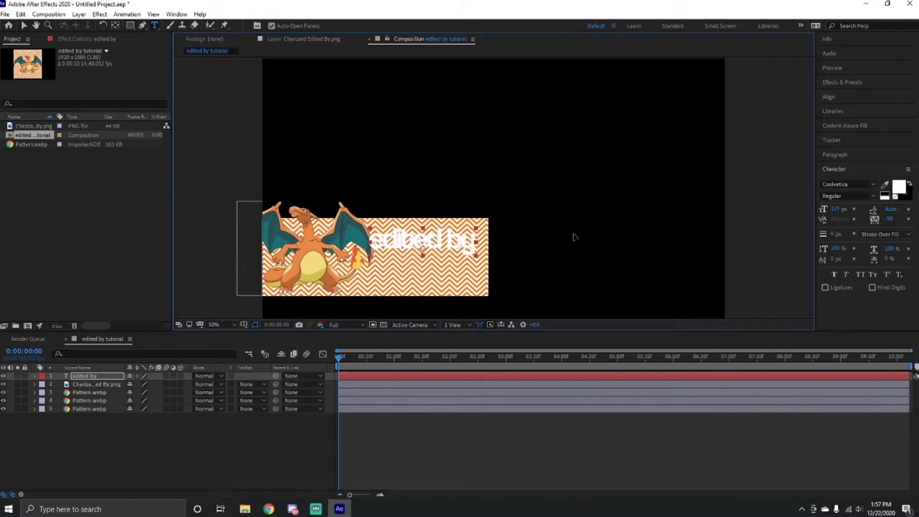
pyautogui.click(572, 376)
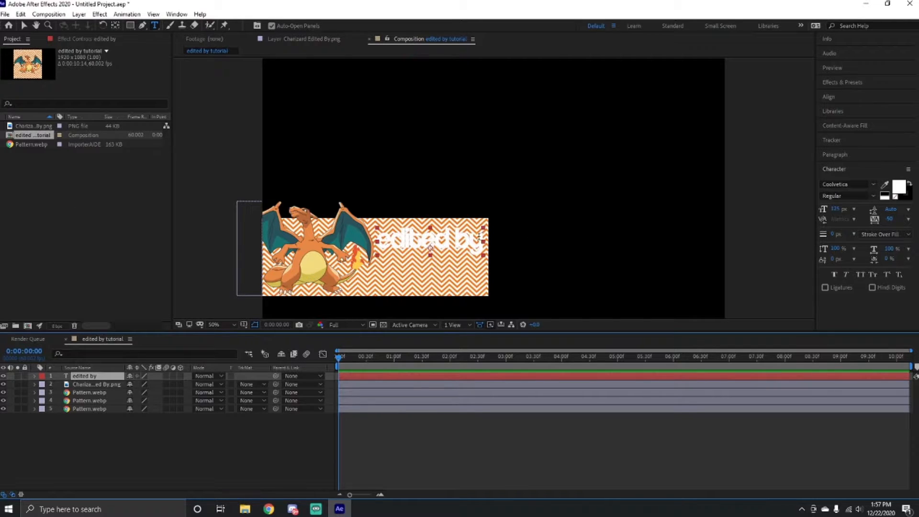
# Set the "edited by" text's font size to 60 px.
pyautogui.tripleClick(416, 243)
pyautogui.click(835, 210)
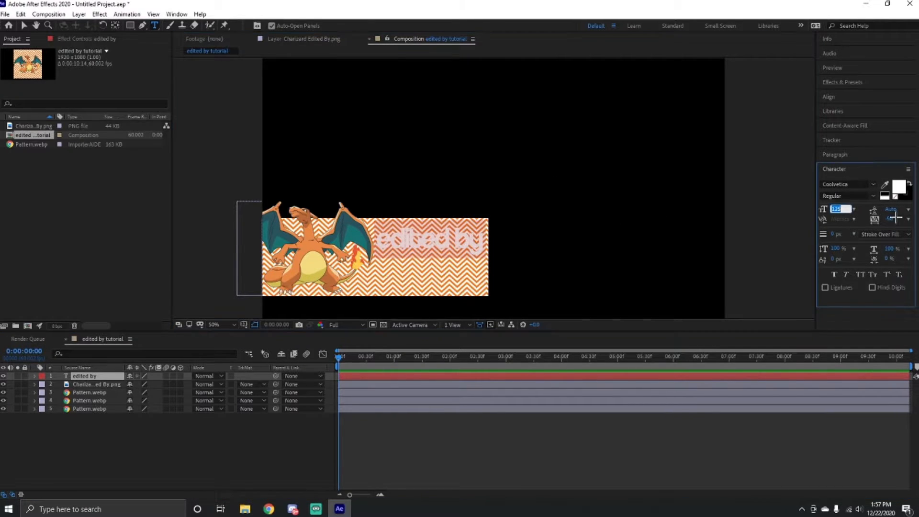
pyautogui.write('50')
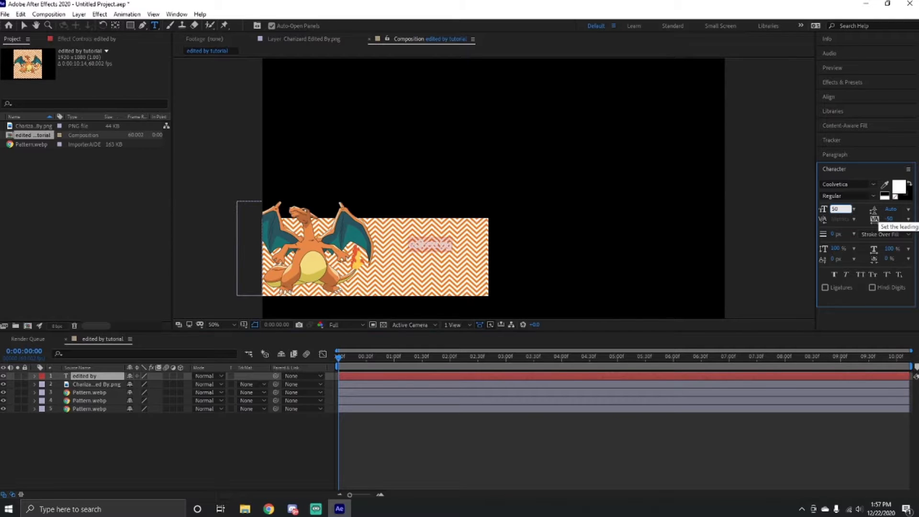
pyautogui.press('BackSpace')
pyautogui.press('BackSpace')
pyautogui.write('60')
pyautogui.press('Return')
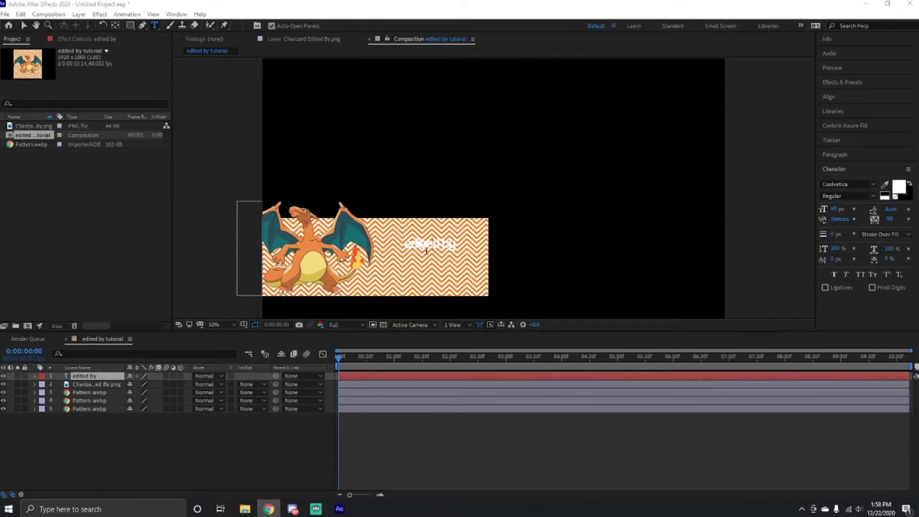
pyautogui.click(431, 246)
pyautogui.click(438, 246)
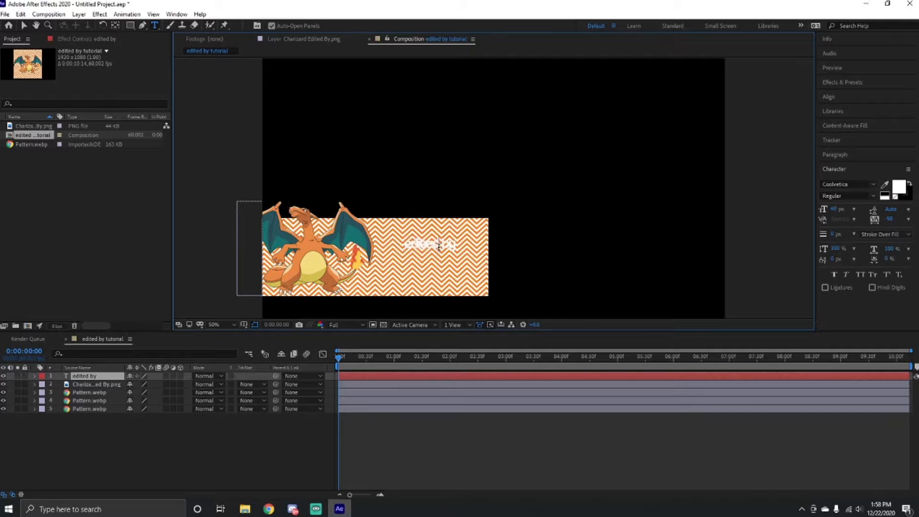
pyautogui.tripleClick(438, 246)
pyautogui.click(454, 236)
# Apply the S_DropShadow effect to the "edited by" text layer.
pyautogui.click(432, 379)
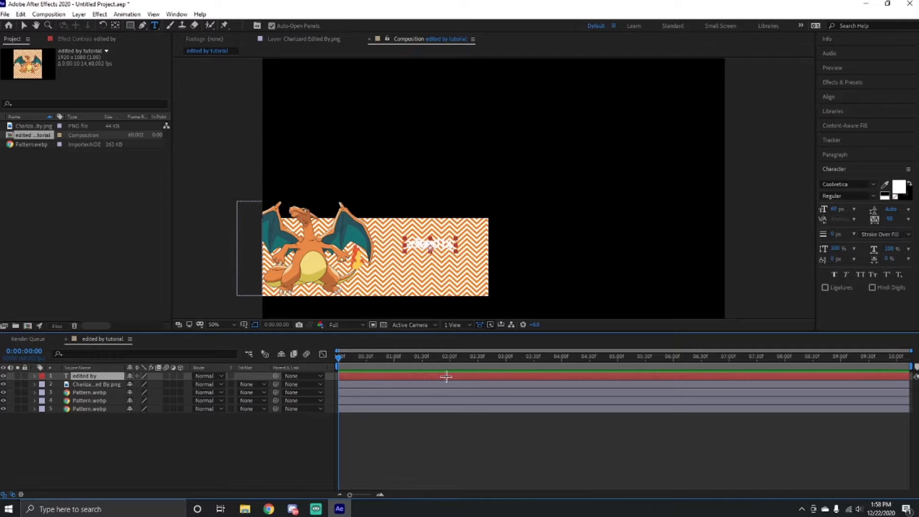
pyautogui.hotkey('ctrl', 'space')
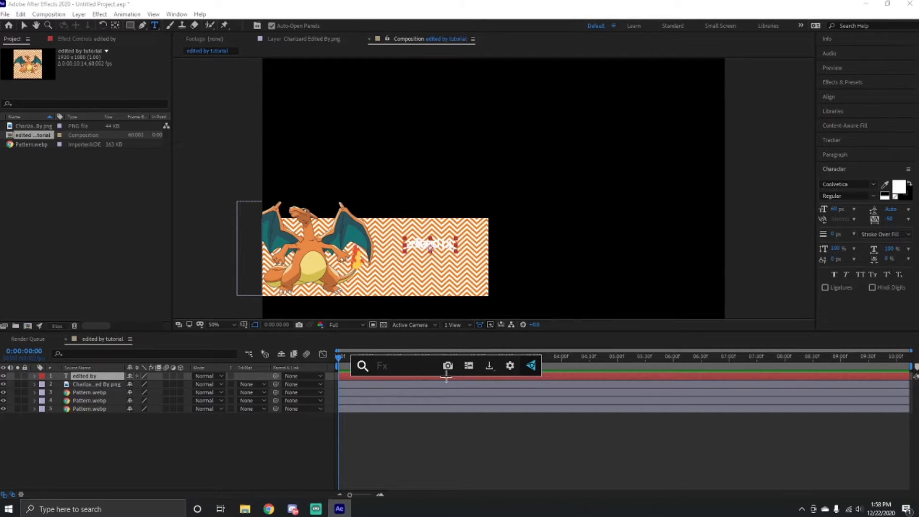
pyautogui.write('s_')
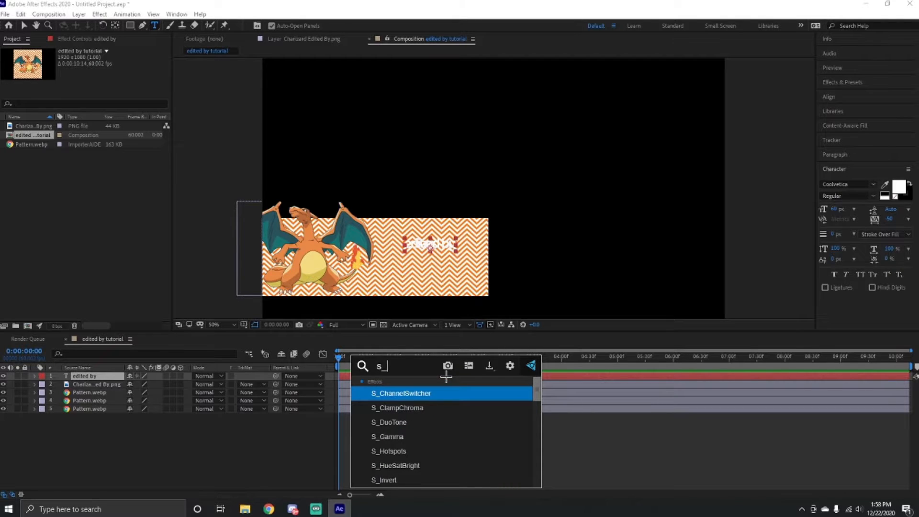
pyautogui.write('drop')
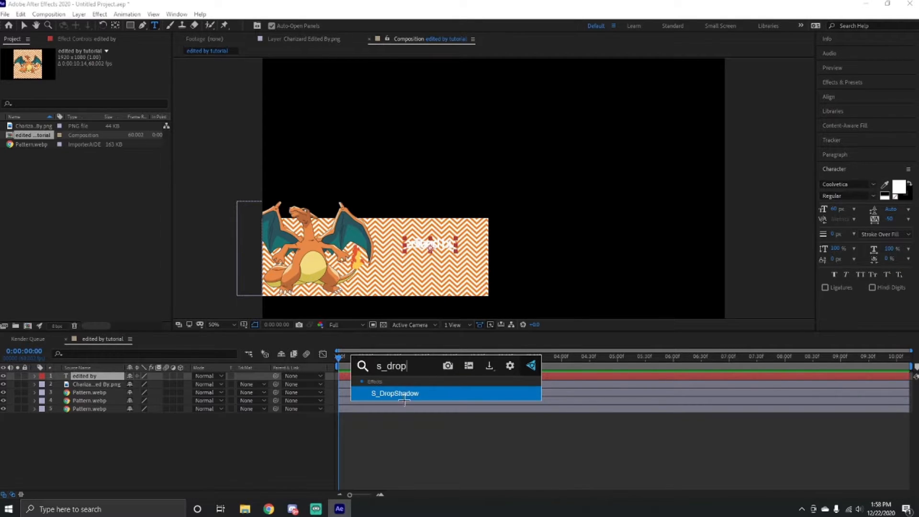
pyautogui.click(403, 393)
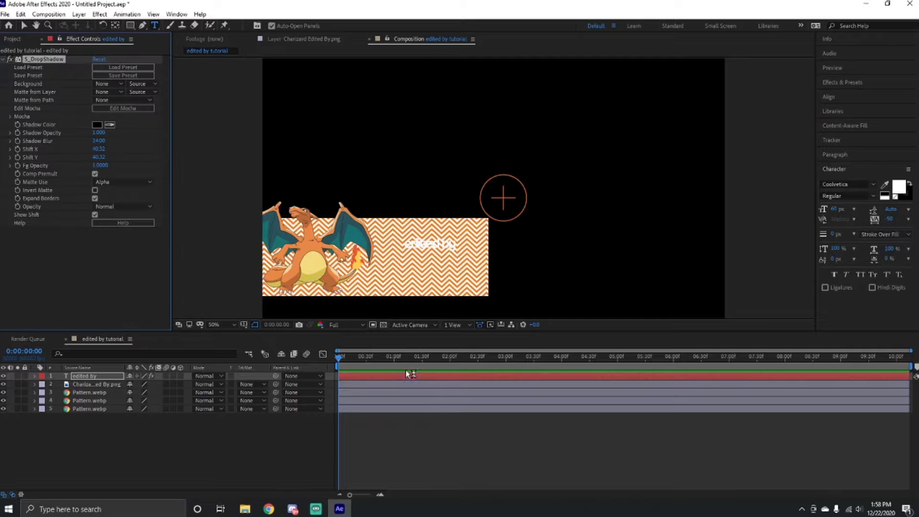
pyautogui.press('v')
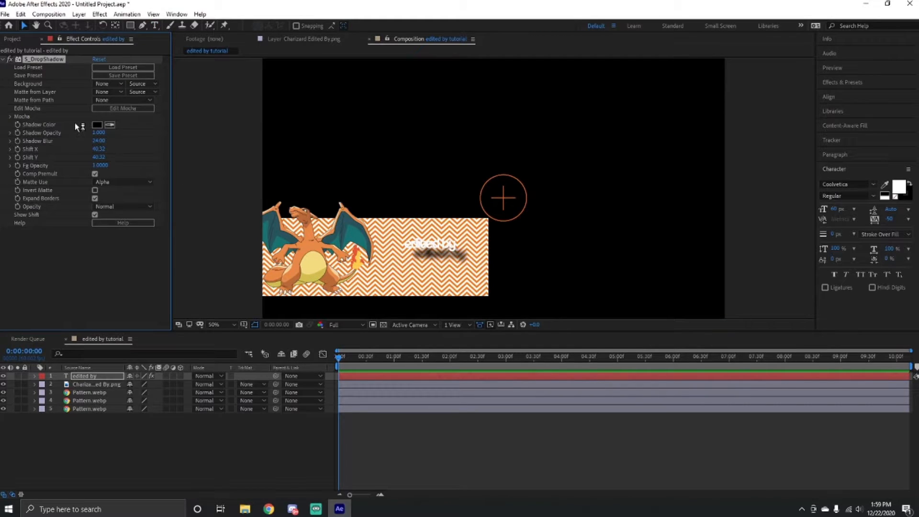
# Set the text's drop shadow to a blur of 0, with Shift X and Shift Y both at 5.
pyautogui.click(99, 141)
pyautogui.write('0')
pyautogui.press('Return')
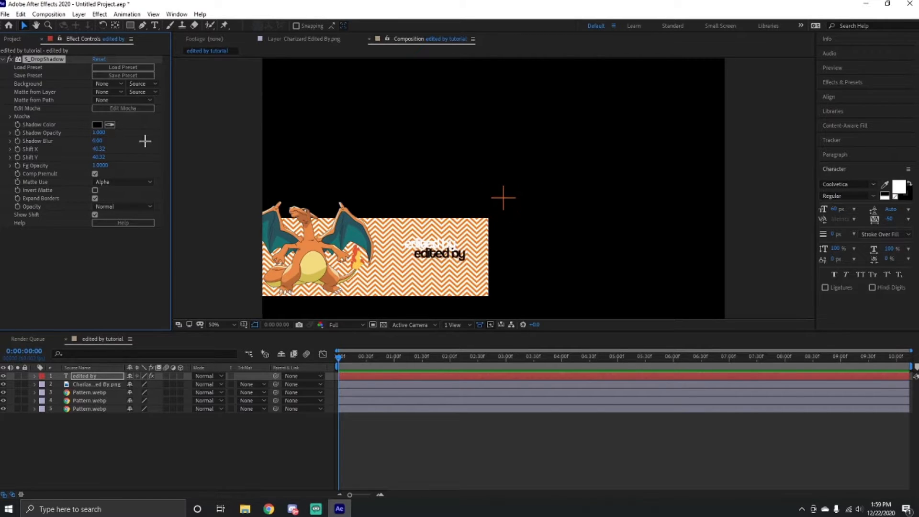
pyautogui.click(99, 150)
pyautogui.write('5')
pyautogui.press('Return')
pyautogui.click(102, 158)
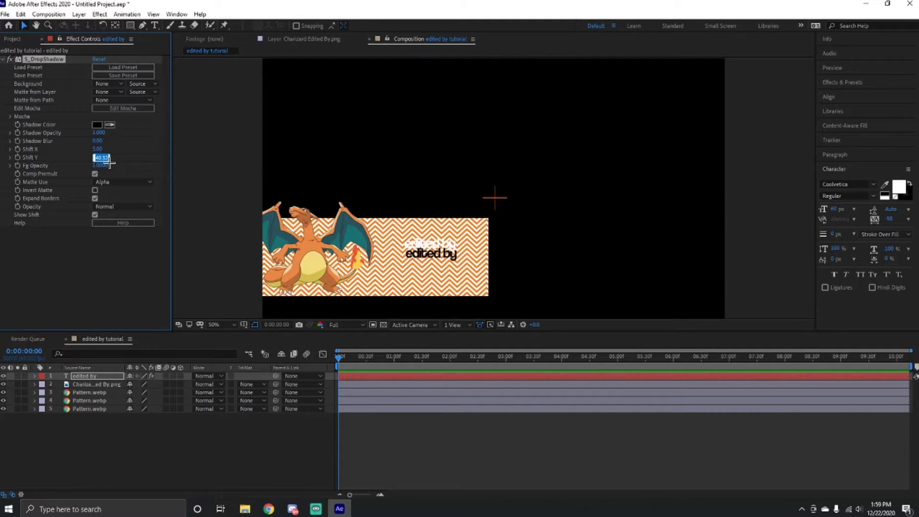
pyautogui.write('5')
pyautogui.press('Return')
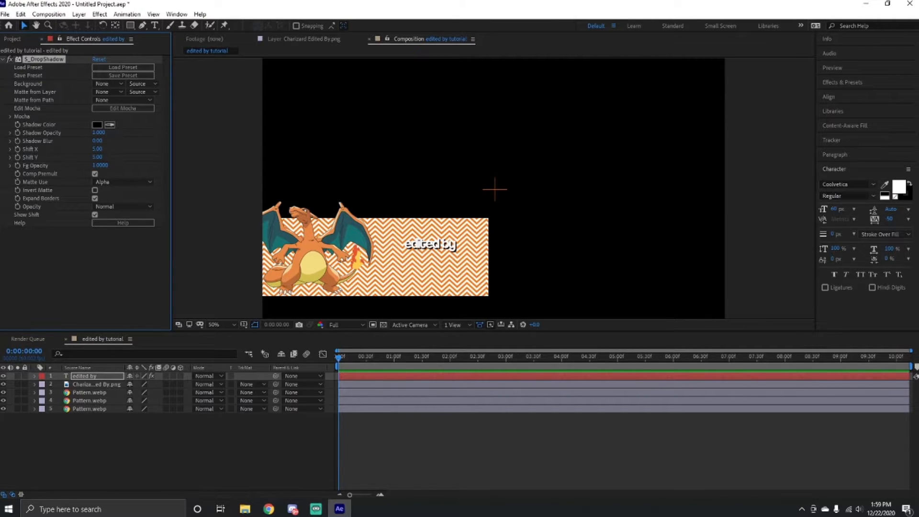
# Add the Transform effect to the "edited by" text layer.
pyautogui.hotkey('alt', 'Tab')
pyautogui.hotkey('alt', 'Tab')
pyautogui.hotkey('ctrl', 'space')
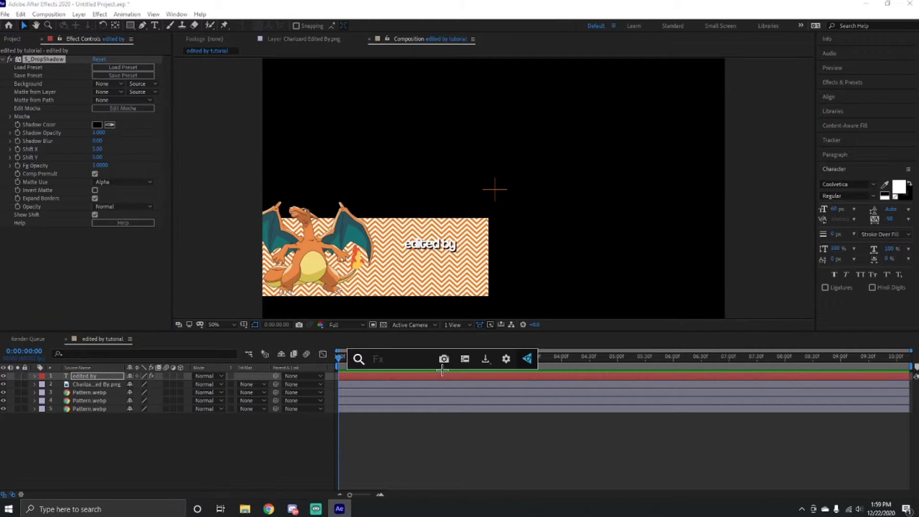
pyautogui.write('tra')
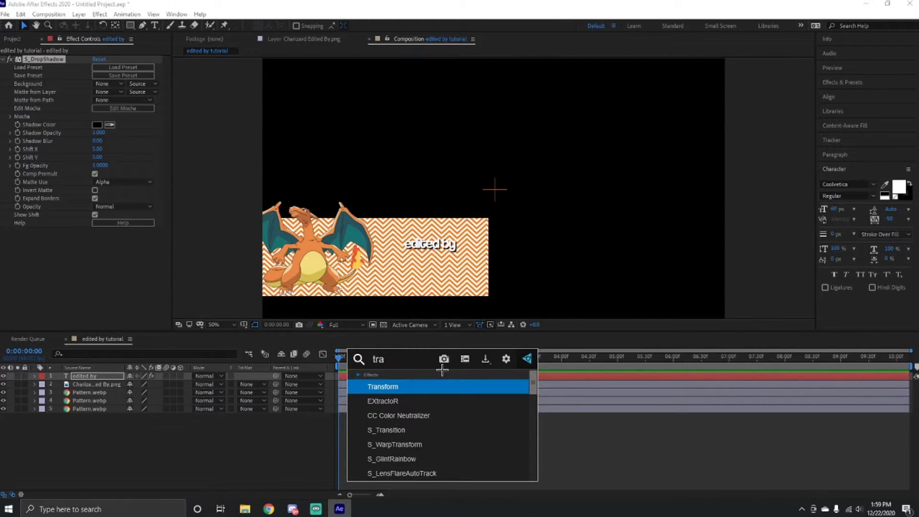
pyautogui.write('n')
pyautogui.press('Return')
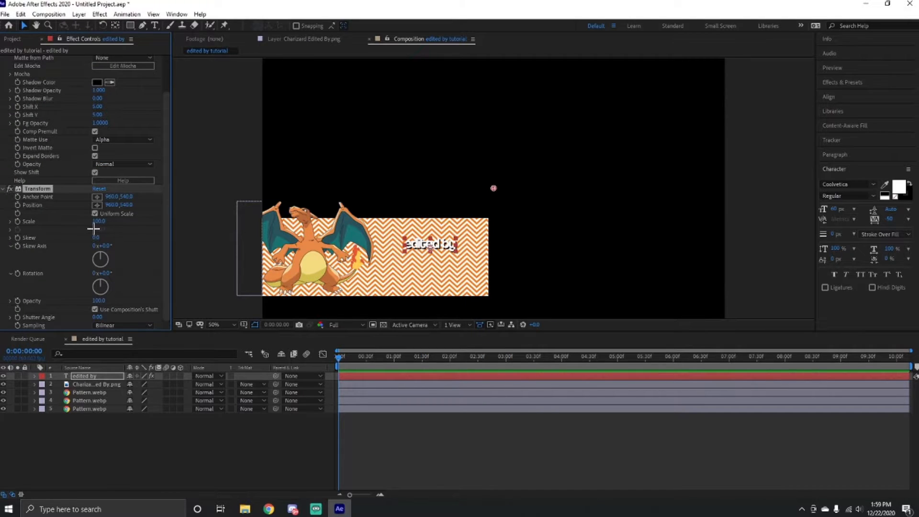
pyautogui.click(99, 221)
pyautogui.write('-10')
pyautogui.press('Return')
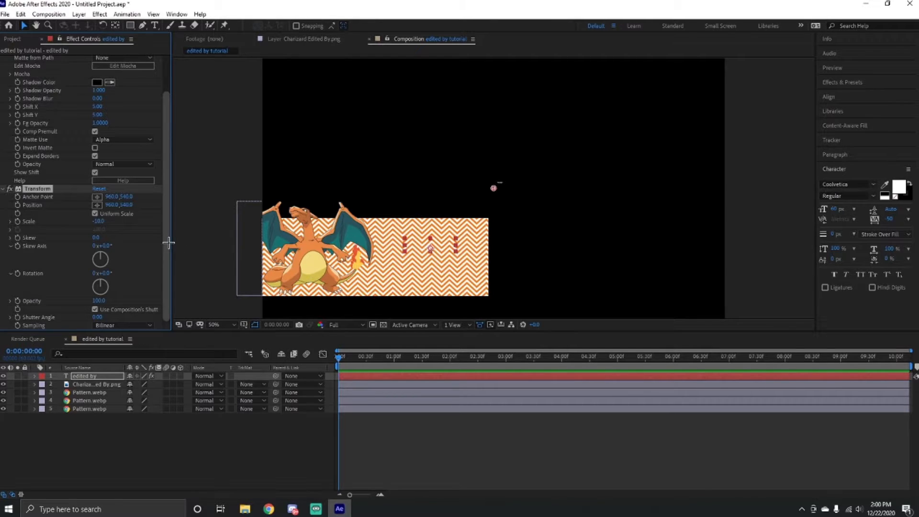
pyautogui.hotkey('ctrl', 'z')
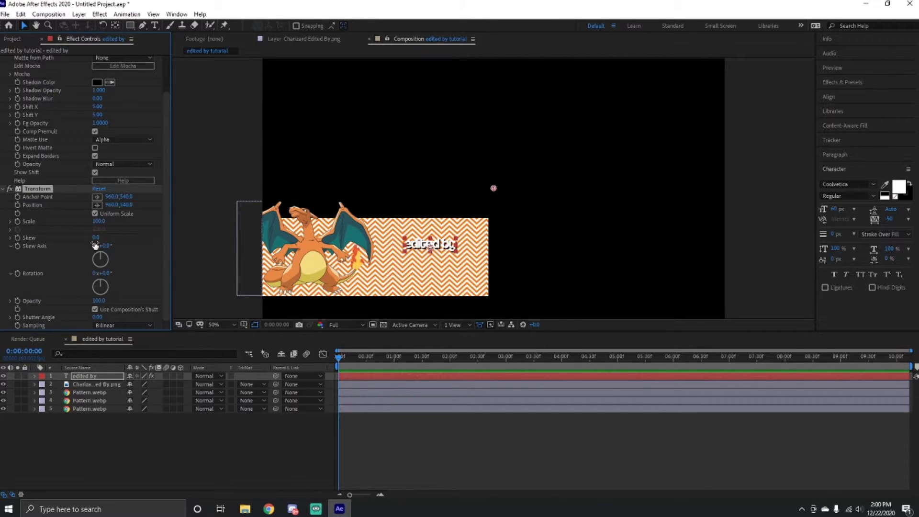
# Set the Transform effect's Skew to -10 on the "edited by" text and move the text up slightly on the strip.
pyautogui.click(96, 238)
pyautogui.write('-10')
pyautogui.press('Return')
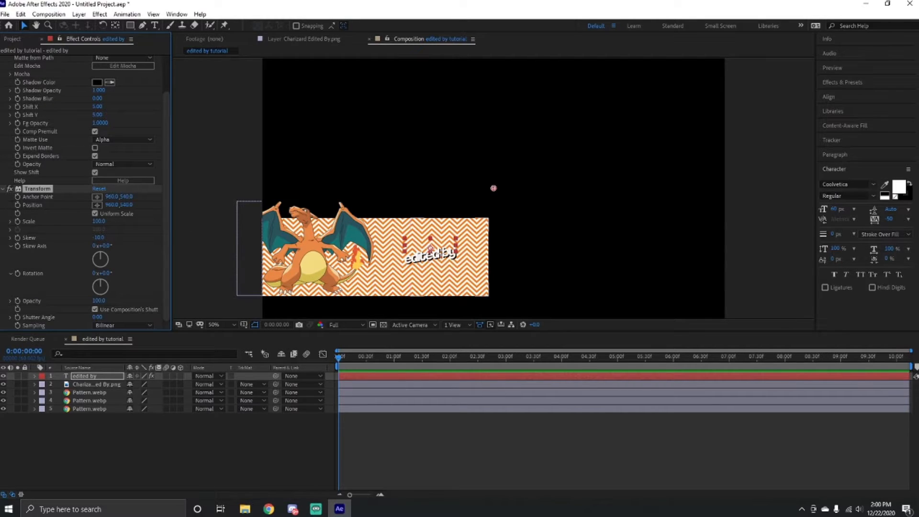
pyautogui.moveTo(430, 247); pyautogui.dragTo(428, 237)
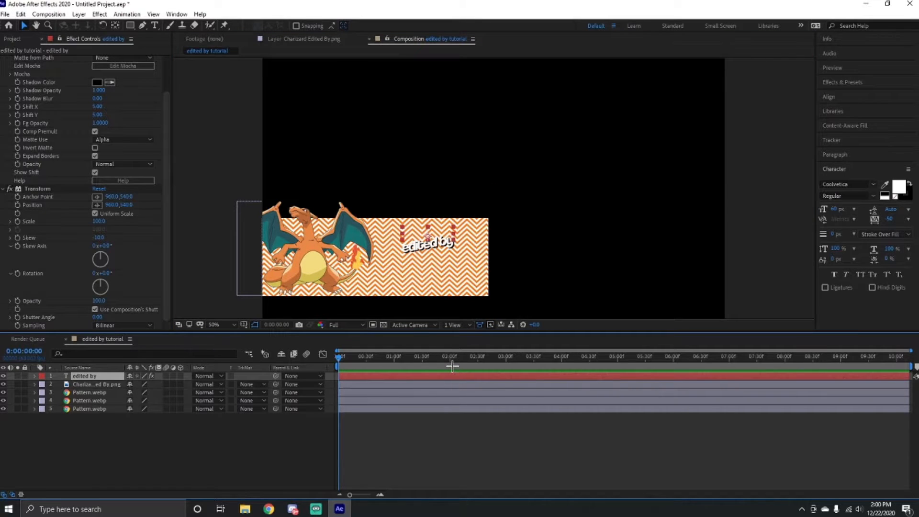
# Duplicate the "edited by" text layer twice and place the two copies below the original on the pattern strip.
pyautogui.hotkey('ctrl', 'd')
pyautogui.hotkey('ctrl', 'd')
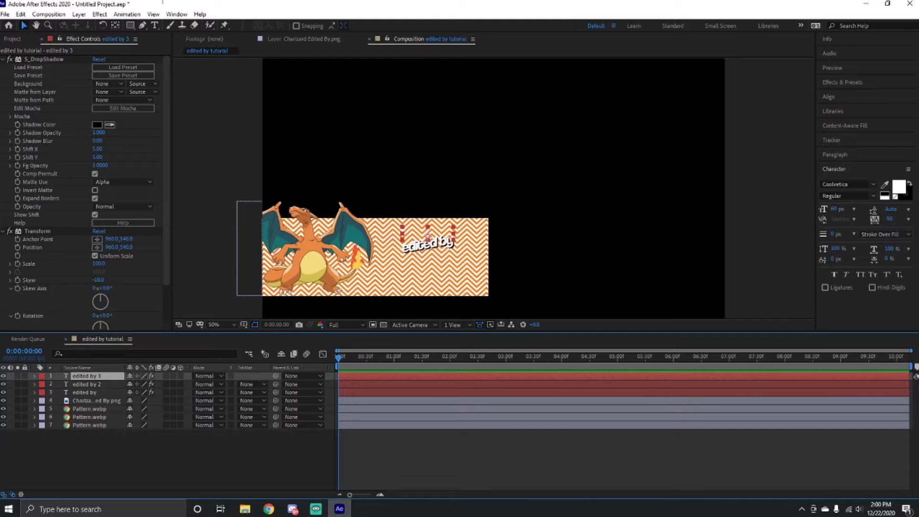
pyautogui.click(155, 25)
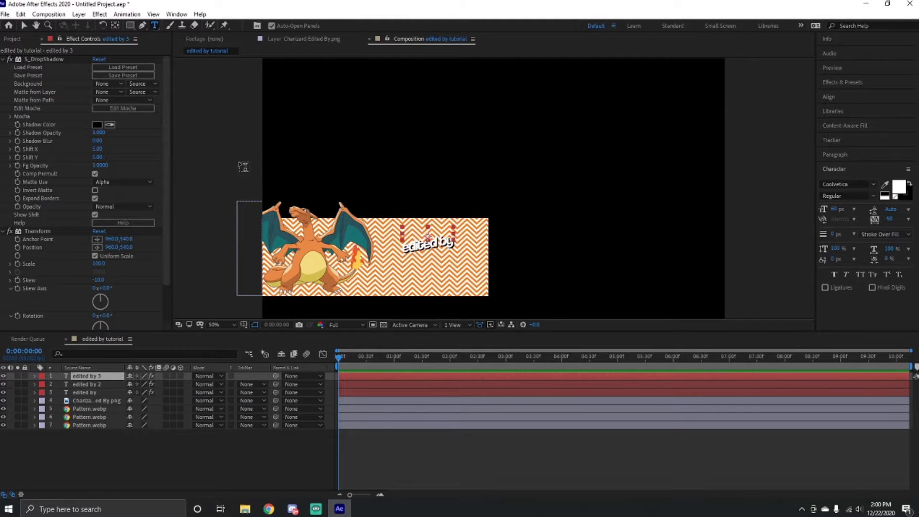
pyautogui.click(23, 25)
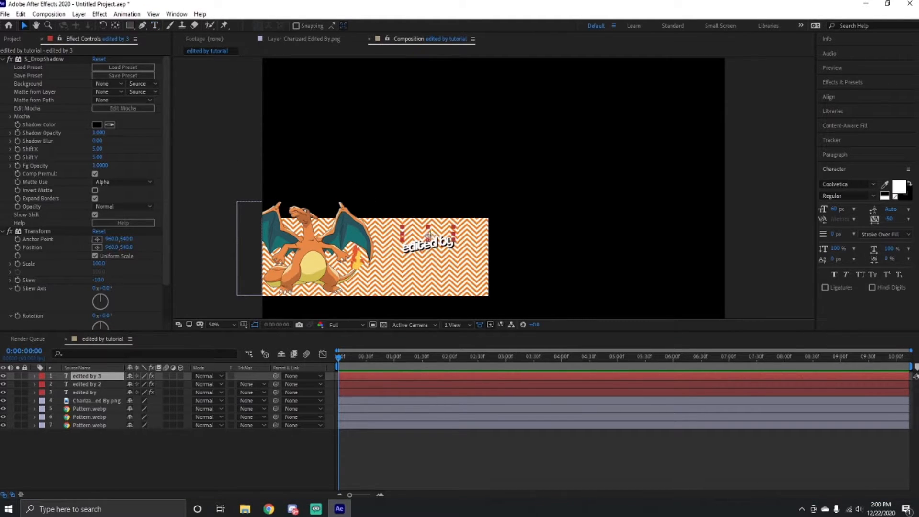
pyautogui.moveTo(430, 235)
pyautogui.mouseDown()
pyautogui.moveTo(445, 263)
pyautogui.moveTo(430, 242)
pyautogui.moveTo(434, 250)
pyautogui.mouseUp()
pyautogui.click(429, 243)
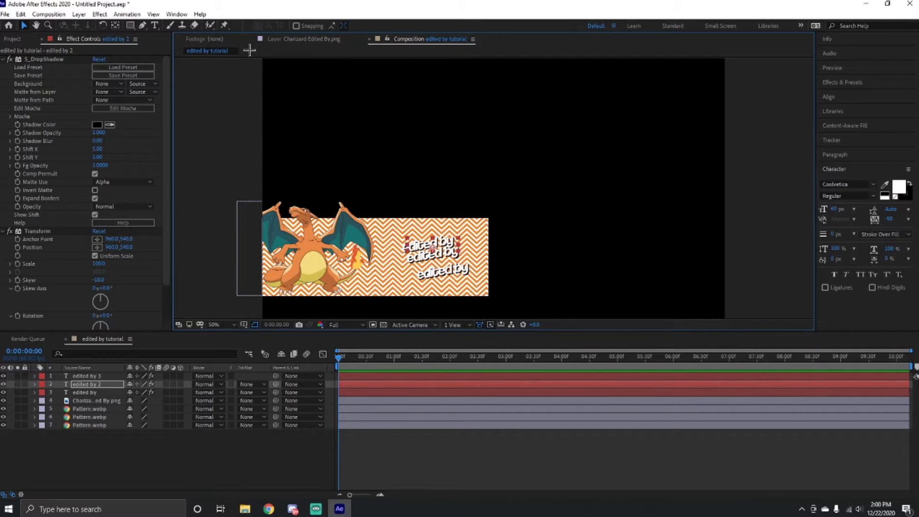
# Replace the wording of the middle text copy with "POCHEMBE".
pyautogui.click(154, 26)
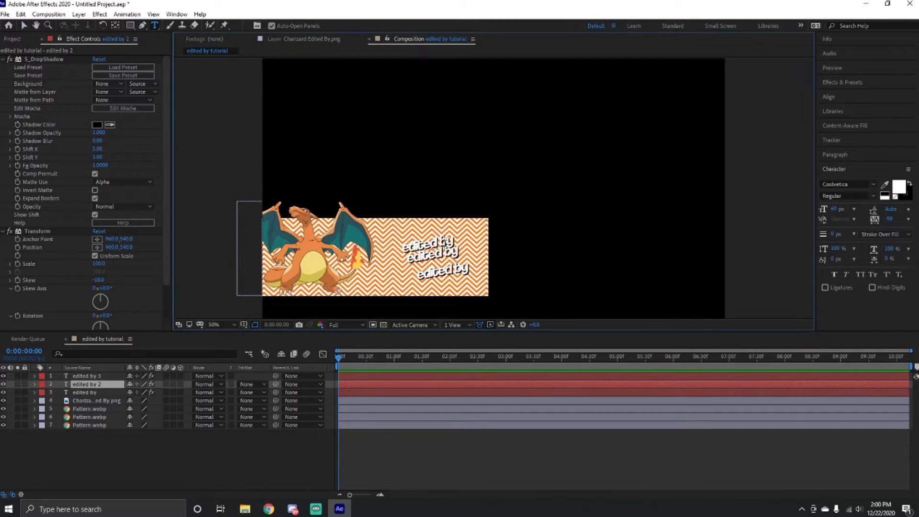
pyautogui.press('BackSpace')
pyautogui.press('BackSpace')
pyautogui.press('BackSpace')
pyautogui.press('BackSpace')
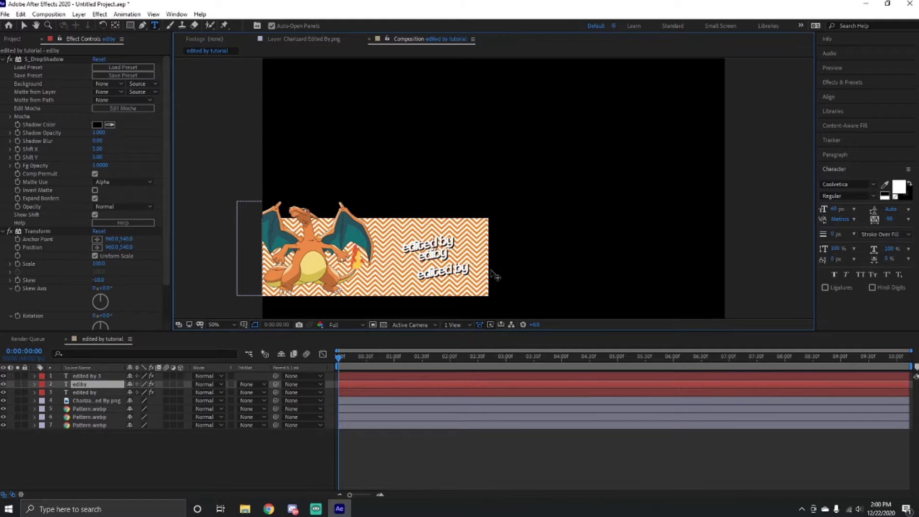
pyautogui.press('BackSpace')
pyautogui.press('BackSpace')
pyautogui.press('BackSpace')
pyautogui.press('BackSpace')
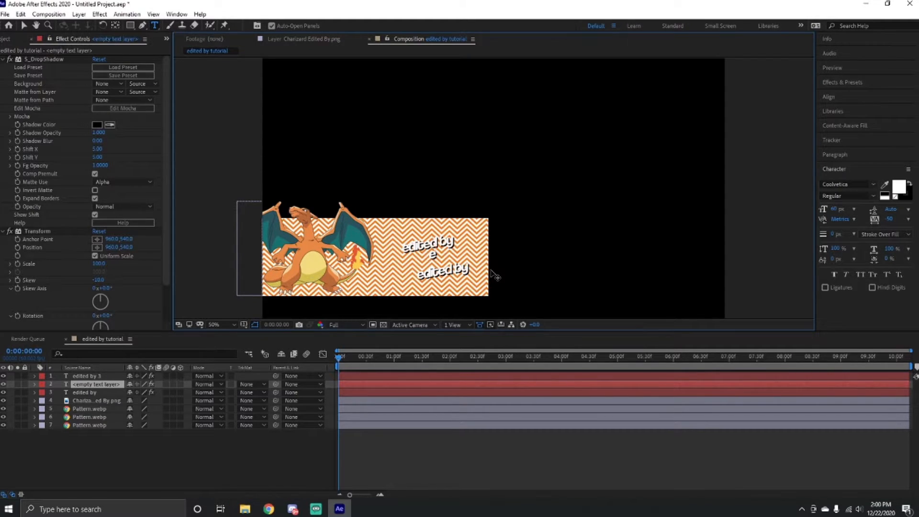
pyautogui.write('POCH')
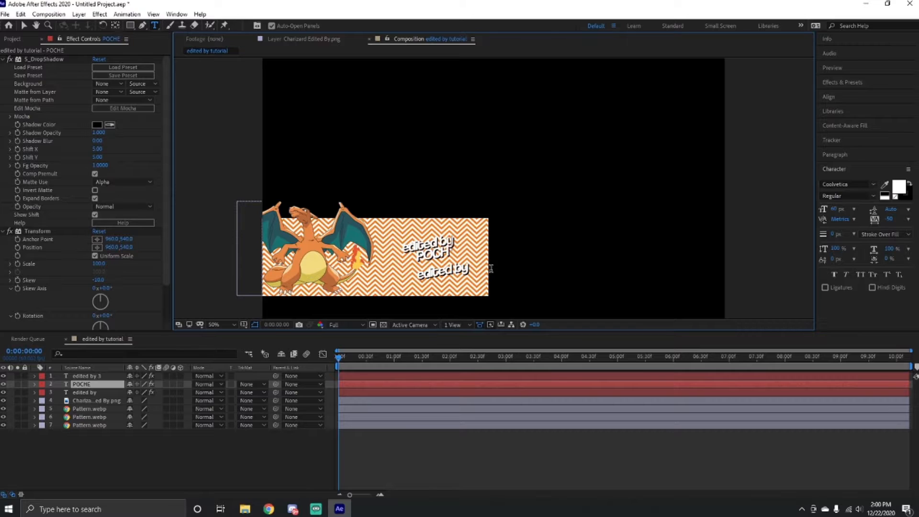
pyautogui.write('EMBE')
# Set all of the "POCHEMBE" text in the Ninja Naruto font at 100 px.
pyautogui.hotkey('ctrl', 'a')
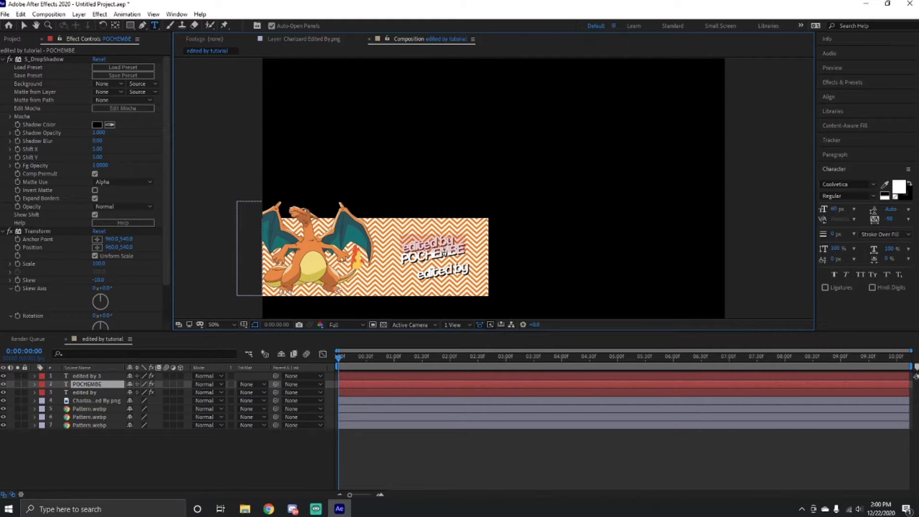
pyautogui.click(873, 183)
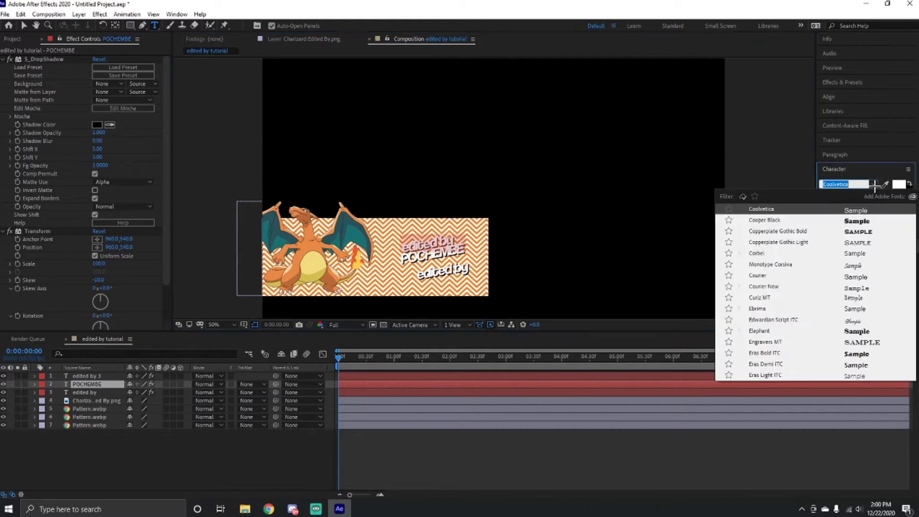
pyautogui.scroll(-3, 815, 281)
pyautogui.scroll(-10, 815, 281)
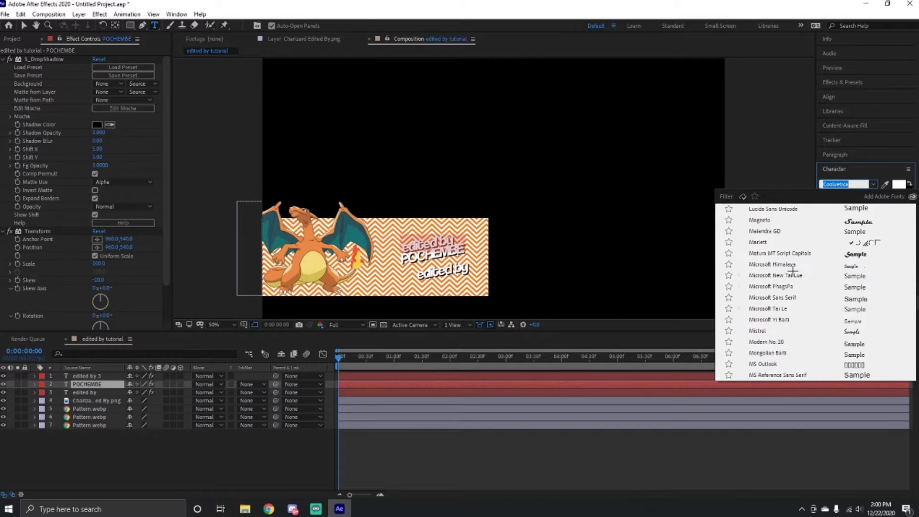
pyautogui.scroll(5, 789, 272)
pyautogui.scroll(-20, 788, 272)
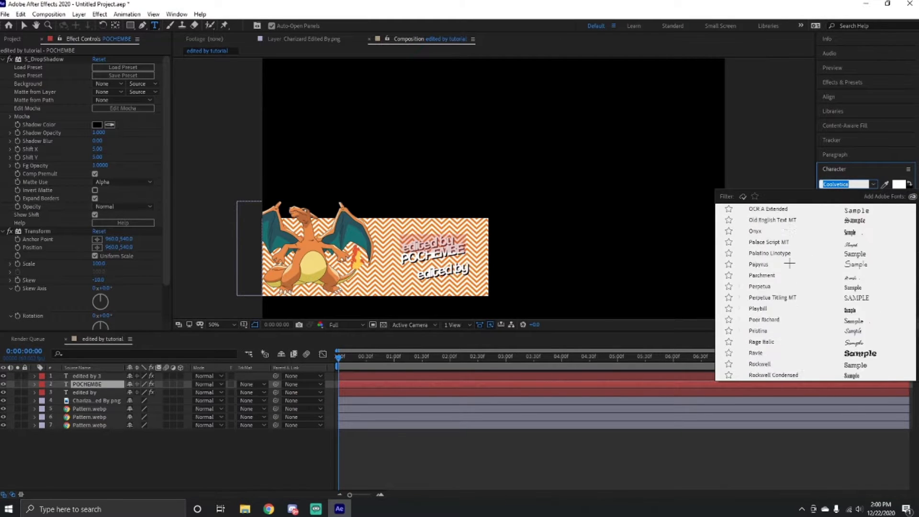
pyautogui.click(766, 264)
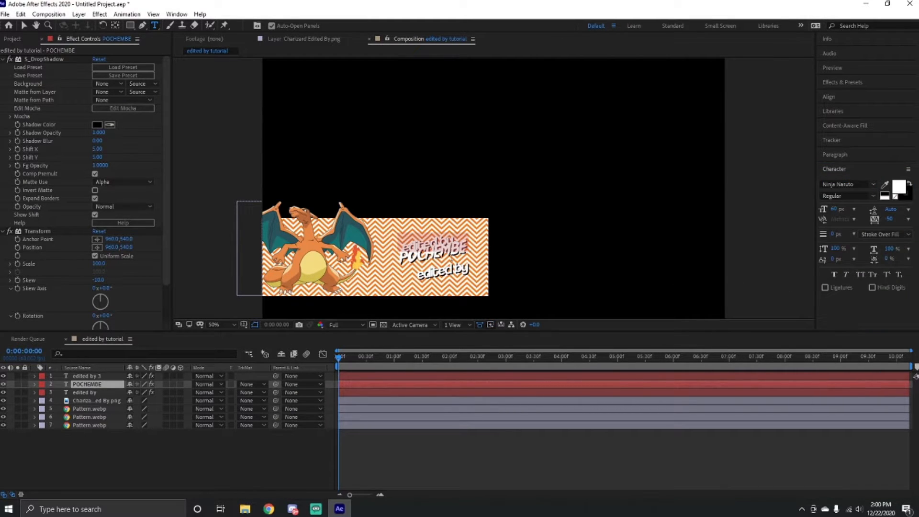
pyautogui.click(835, 210)
pyautogui.write('100')
pyautogui.press('Return')
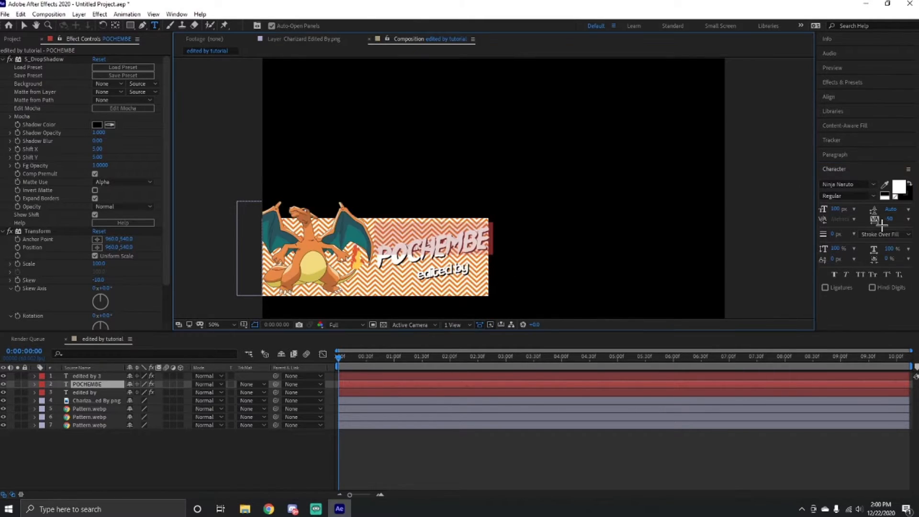
pyautogui.click(504, 262)
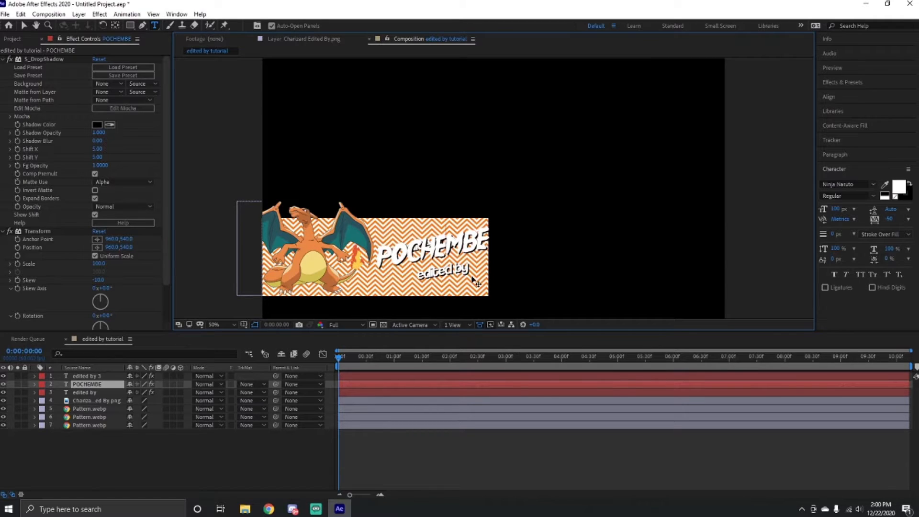
# Replace the wording of the lowest text copy with "yt - pochembe".
pyautogui.click(402, 376)
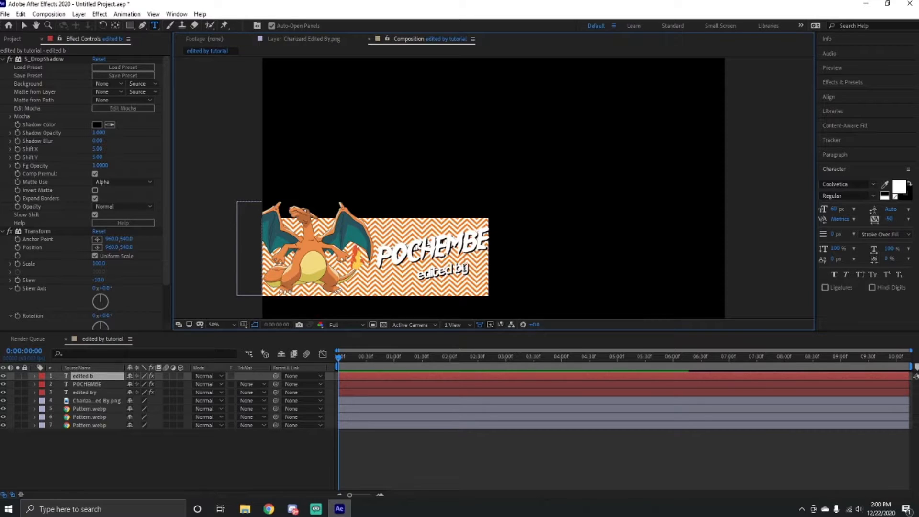
pyautogui.press('BackSpace')
pyautogui.press('BackSpace')
pyautogui.press('BackSpace')
pyautogui.press('BackSpace')
pyautogui.press('BackSpace')
pyautogui.press('BackSpace')
pyautogui.press('BackSpace')
pyautogui.press('BackSpace')
pyautogui.press('BackSpace')
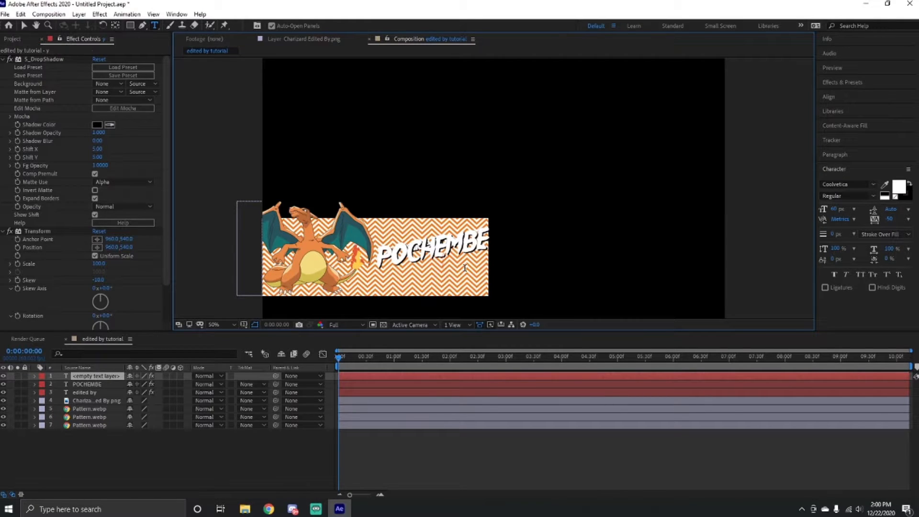
pyautogui.write('yt - pocghe')
pyautogui.press('BackSpace')
pyautogui.press('BackSpace')
pyautogui.press('BackSpace')
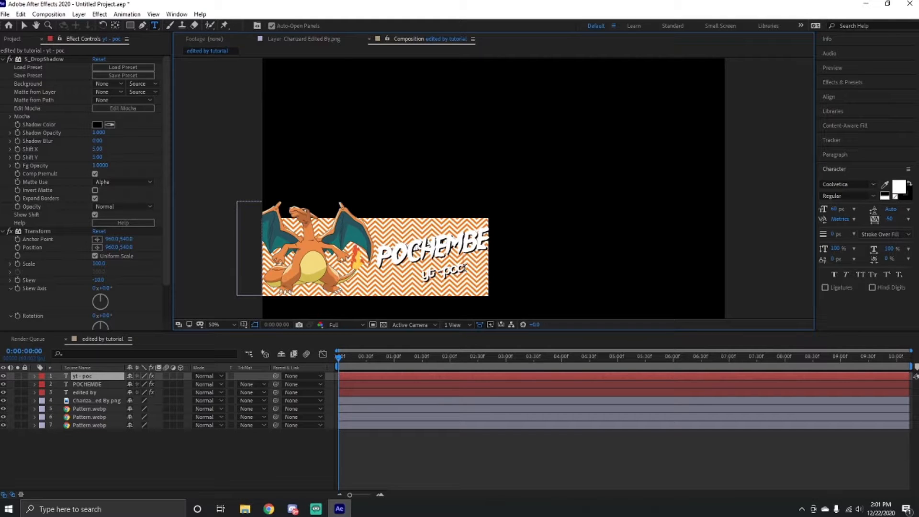
pyautogui.write('hembe')
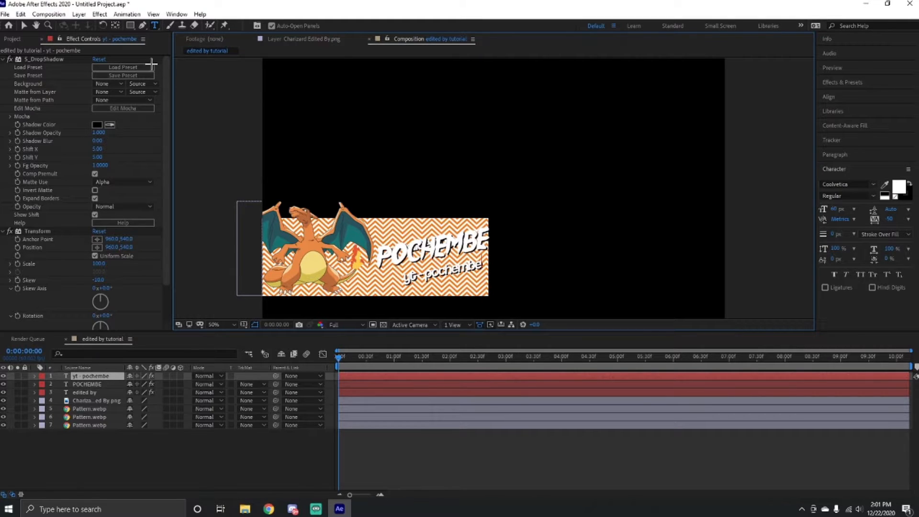
# Move the "POCHEMBE" text slightly down and place the "edited by" text just above it.
pyautogui.click(23, 26)
pyautogui.moveTo(450, 239); pyautogui.dragTo(451, 250)
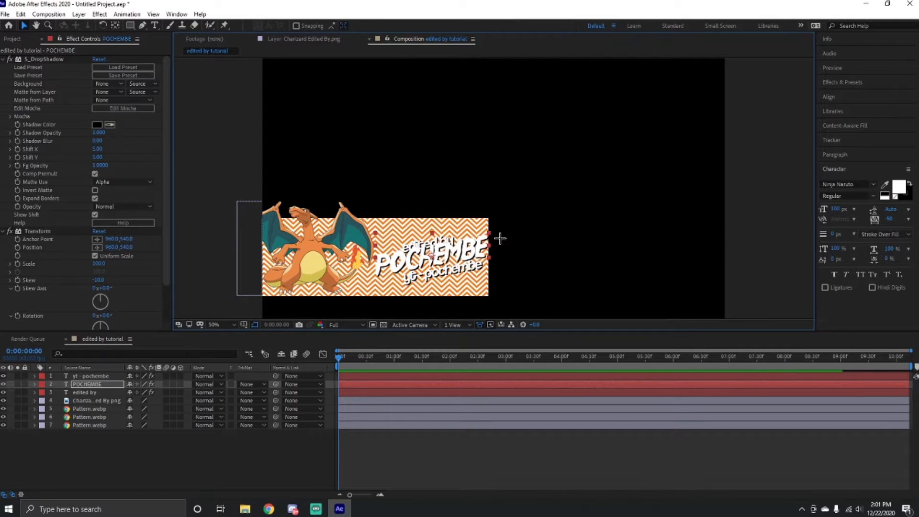
pyautogui.click(399, 383)
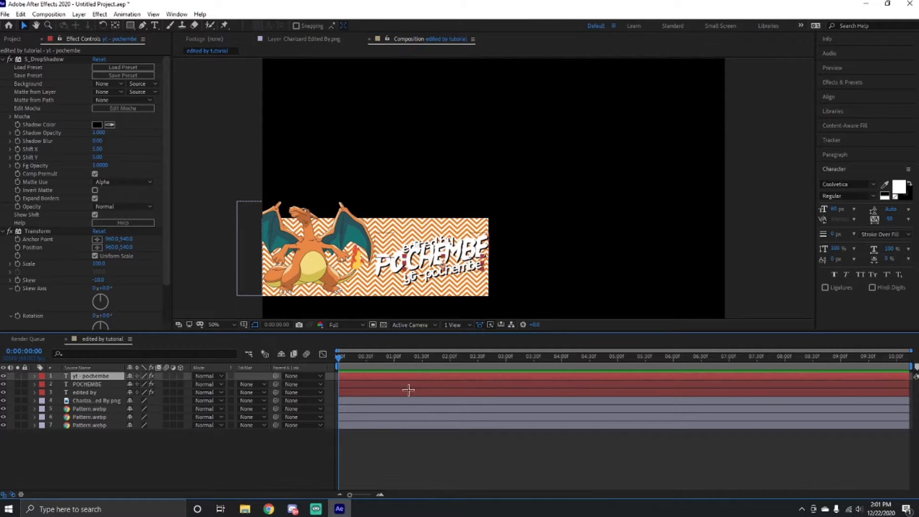
pyautogui.click(407, 392)
pyautogui.moveTo(439, 231); pyautogui.dragTo(458, 240)
pyautogui.click(454, 244)
pyautogui.doubleClick(458, 271)
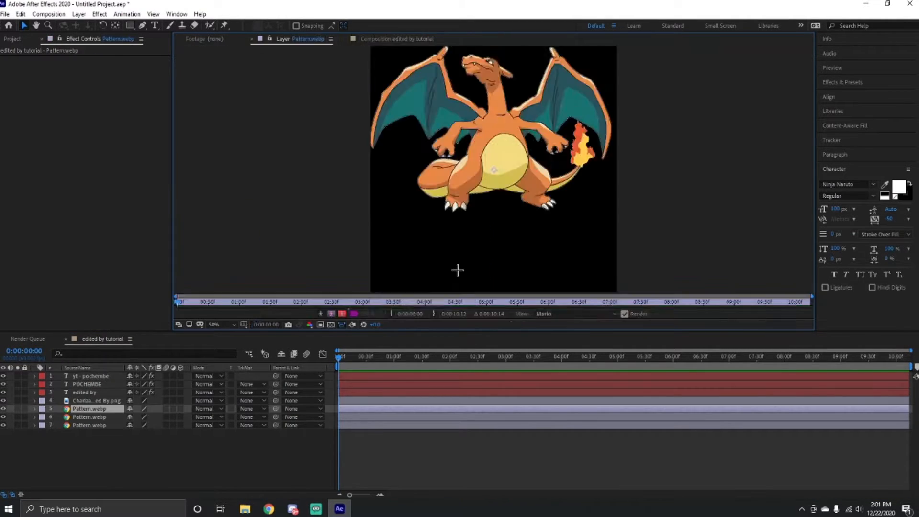
pyautogui.click(24, 40)
pyautogui.doubleClick(43, 135)
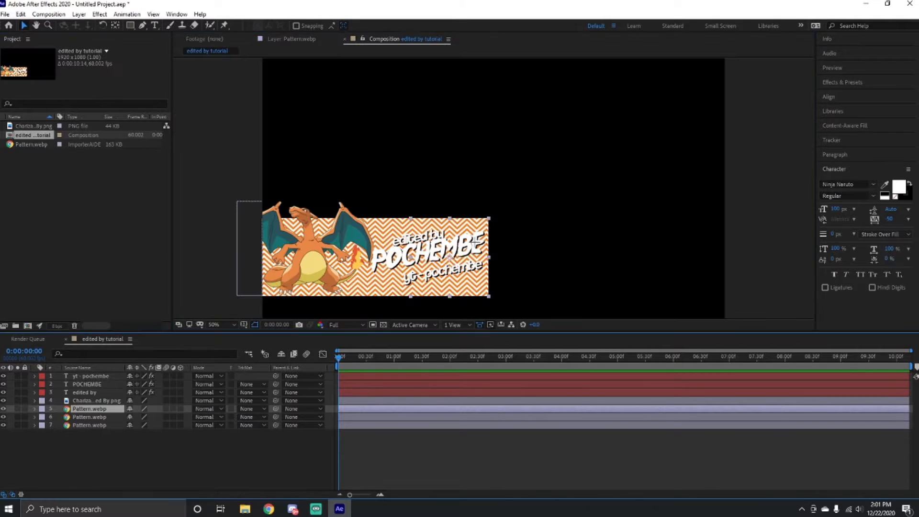
# Shift "edited by" above the first half of "POCHEMBE" and fine-tune the spacing of the three stacked text lines.
pyautogui.click(433, 235)
pyautogui.moveTo(434, 229); pyautogui.dragTo(424, 231)
pyautogui.click(444, 230)
pyautogui.click(452, 376)
pyautogui.moveTo(453, 262); pyautogui.dragTo(463, 267)
pyautogui.click(588, 382)
pyautogui.click(424, 232)
pyautogui.click(410, 235)
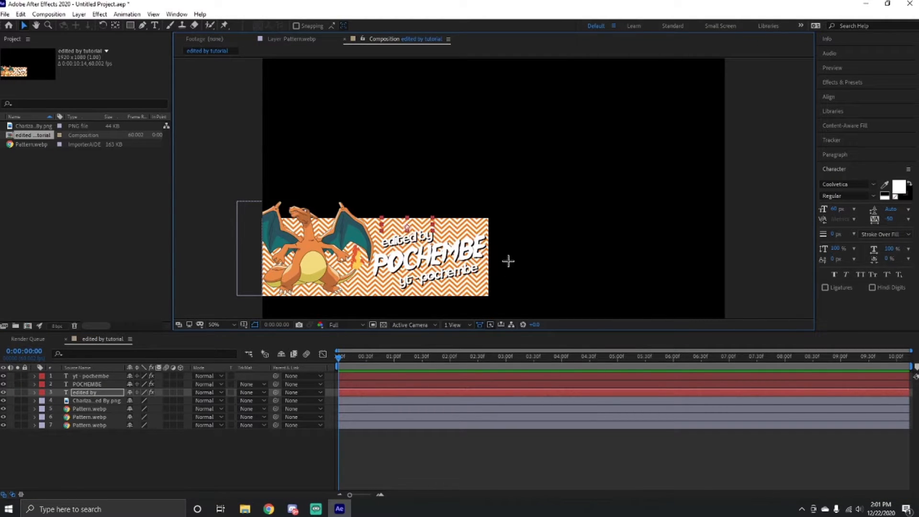
pyautogui.moveTo(418, 221); pyautogui.dragTo(427, 246)
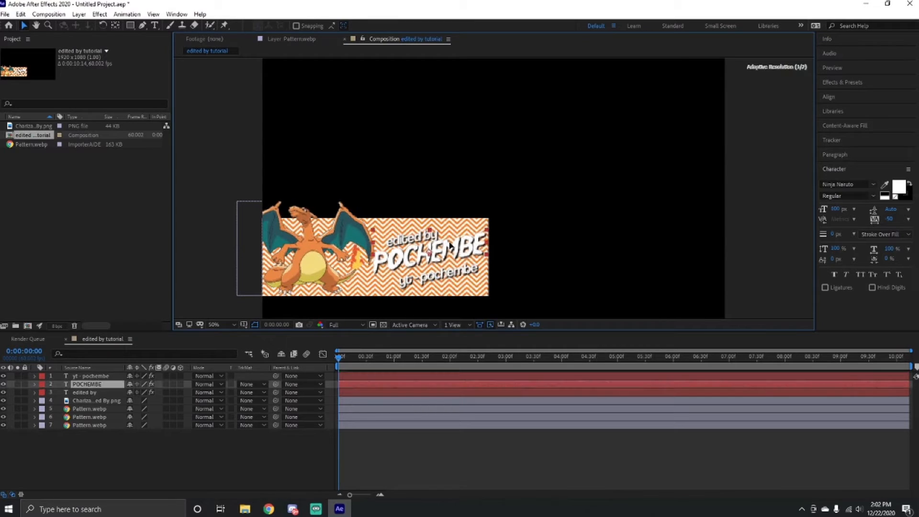
# Nudge the "yt - pochembe" text slightly up beneath "POCHEMBE" and clear the layer selection.
pyautogui.doubleClick(457, 264)
pyautogui.press('Escape')
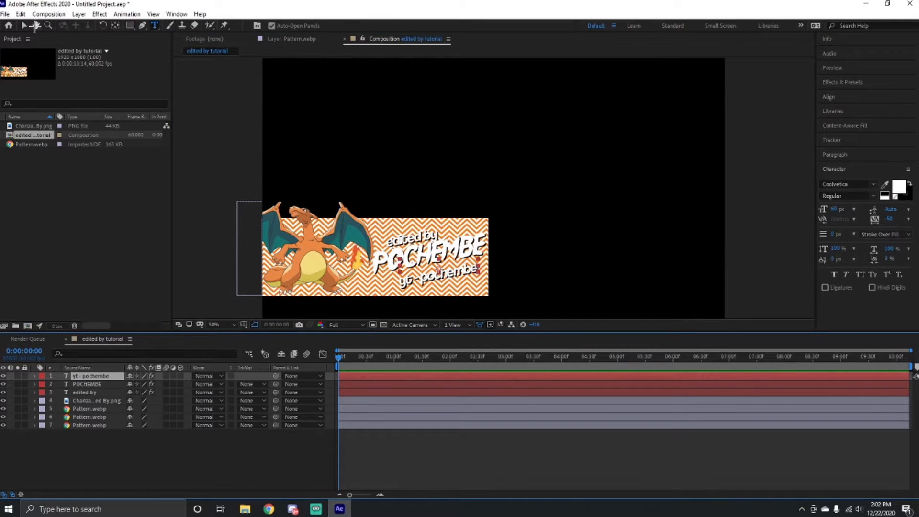
pyautogui.press('v')
pyautogui.moveTo(461, 266); pyautogui.dragTo(460, 264)
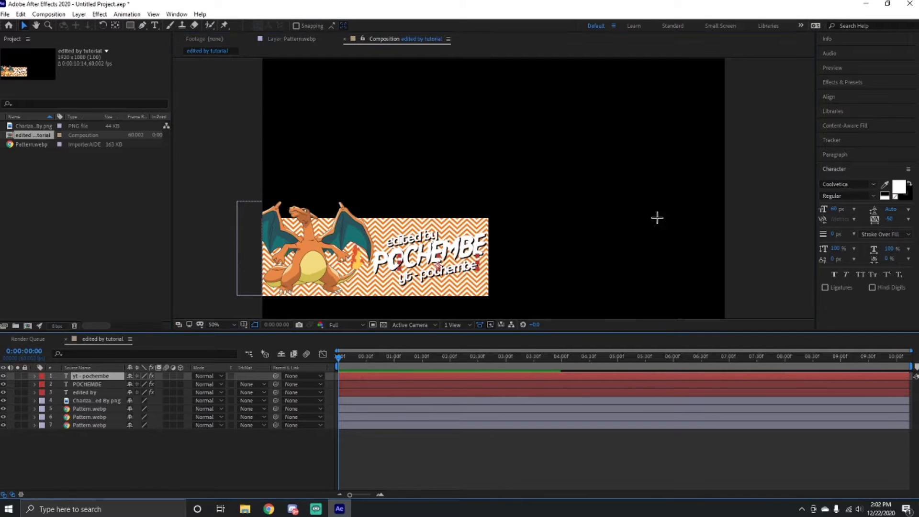
pyautogui.click(765, 168)
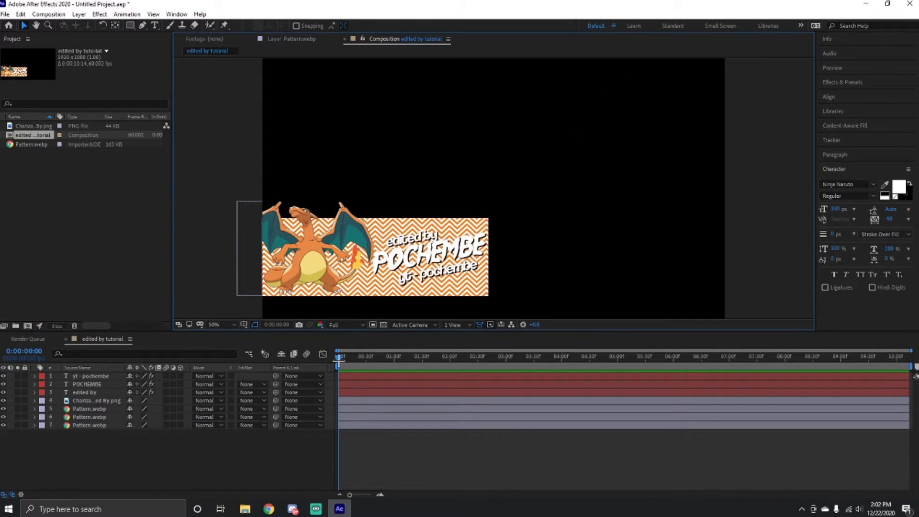
# Create a new composition named "animation" at 1920 x 1080 px, keeping the 60.002 fps frame rate and 0:00:10:14 duration.
pyautogui.moveTo(339, 357); pyautogui.dragTo(318, 364)
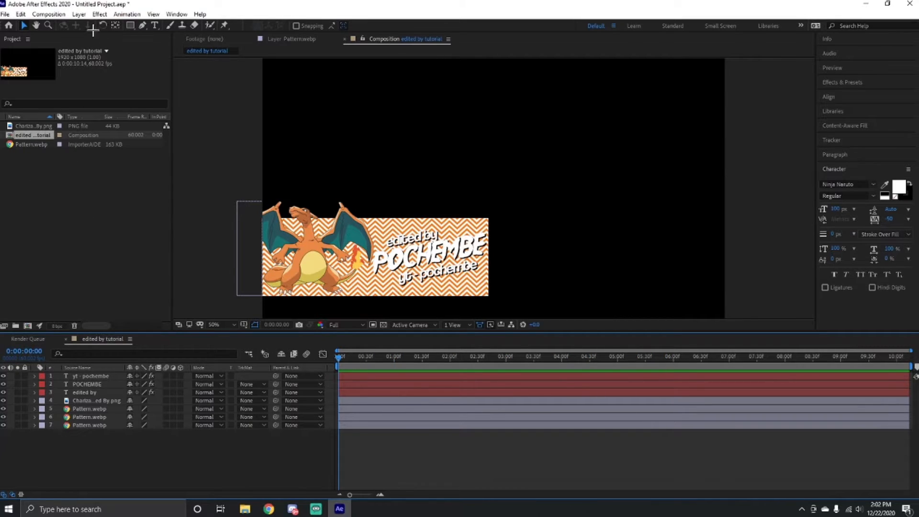
pyautogui.click(56, 14)
pyautogui.click(76, 26)
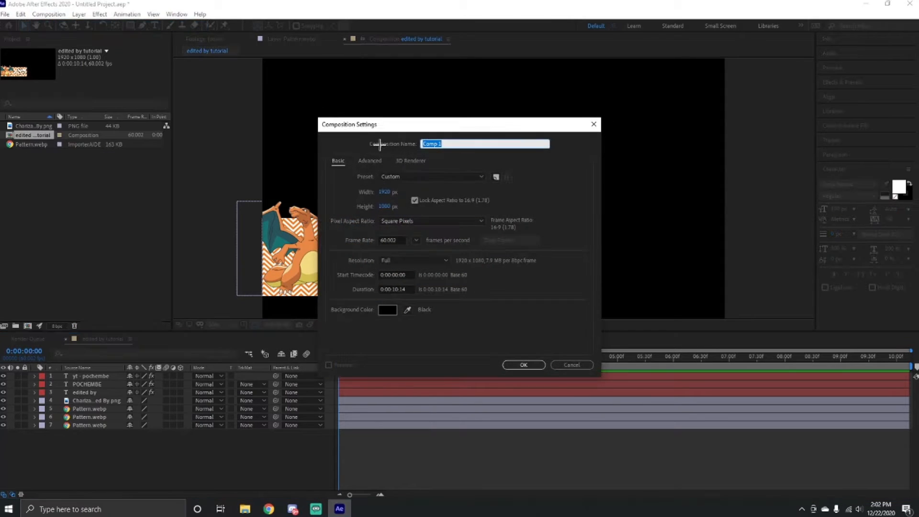
pyautogui.press('BackSpace')
pyautogui.click(530, 364)
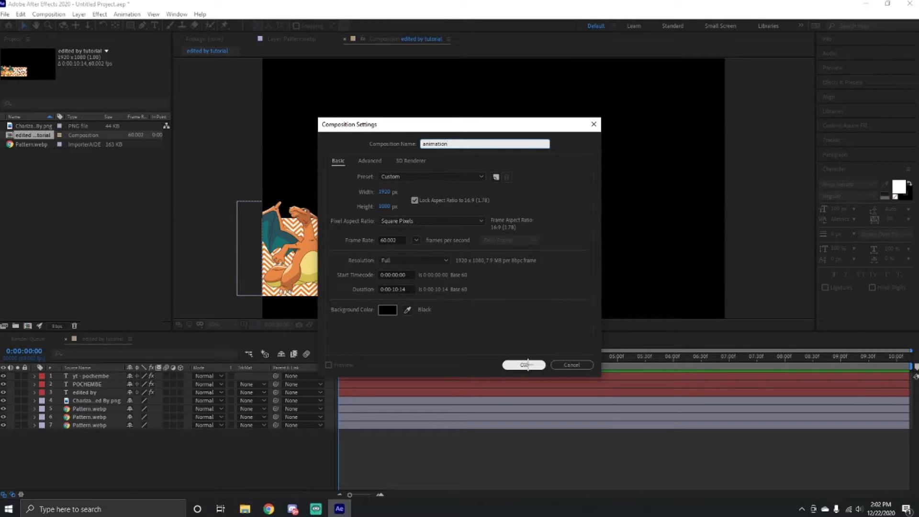
# Add the "edited by tutorial" composition as a layer in the "animation" composition.
pyautogui.moveTo(39, 144); pyautogui.dragTo(219, 387)
pyautogui.moveTo(303, 403); pyautogui.dragTo(194, 383)
pyautogui.click(415, 357)
pyautogui.moveTo(444, 359); pyautogui.dragTo(192, 390)
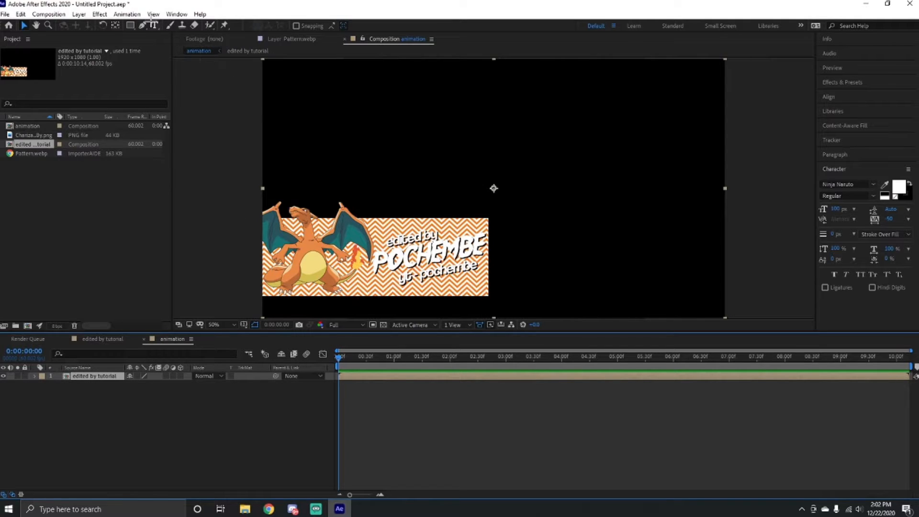
# Draw a narrow vertical rectangle on a new shape layer, above the right end of the zigzag strip.
pyautogui.click(129, 26)
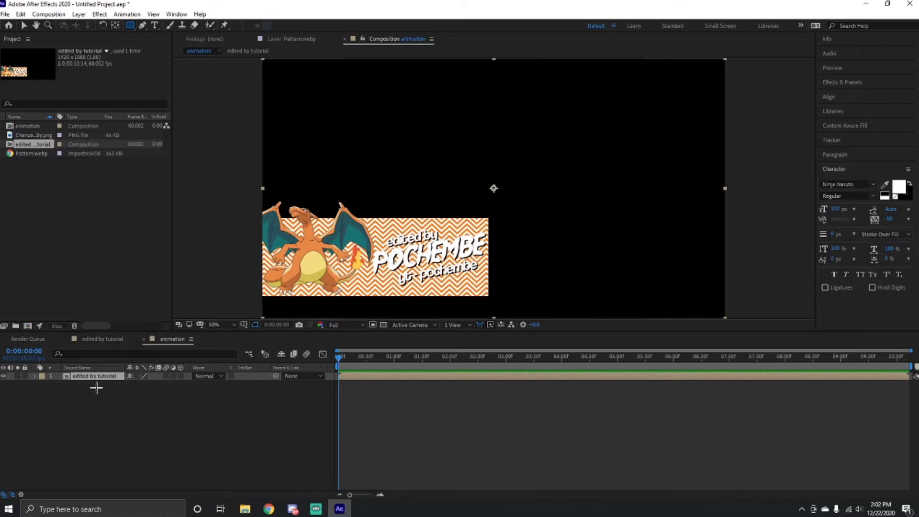
pyautogui.click(96, 386)
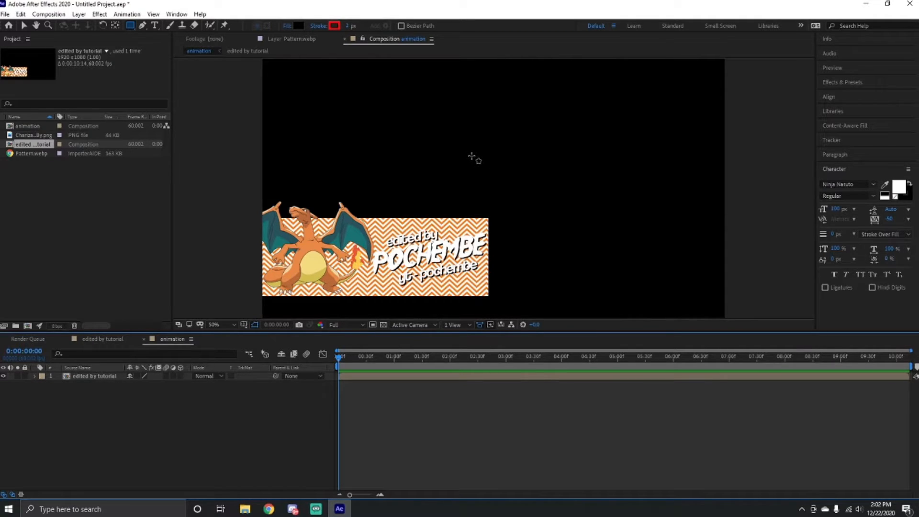
pyautogui.moveTo(488, 140)
pyautogui.mouseDown()
pyautogui.moveTo(491, 188)
pyautogui.moveTo(503, 188)
pyautogui.mouseUp()
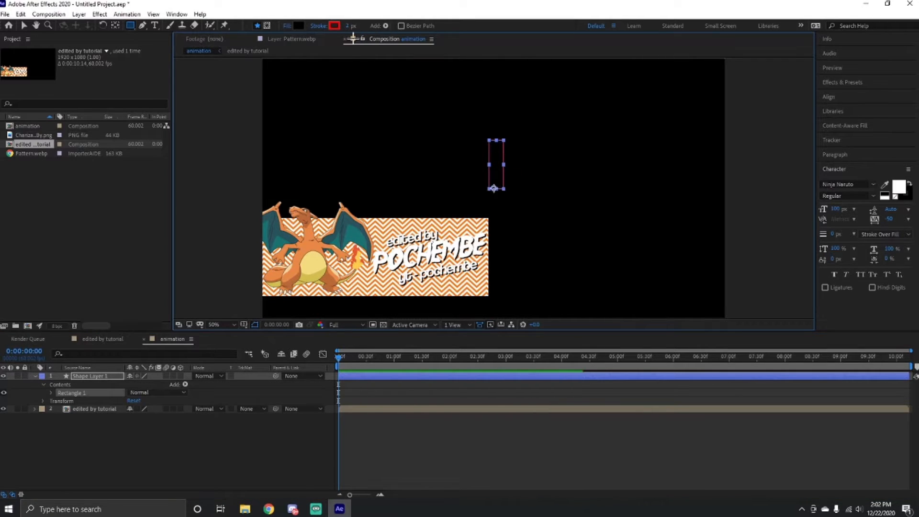
# Fill the rectangle with red FF0000 and set its stroke width to 0 px.
pyautogui.click(298, 25)
pyautogui.write('FF0000')
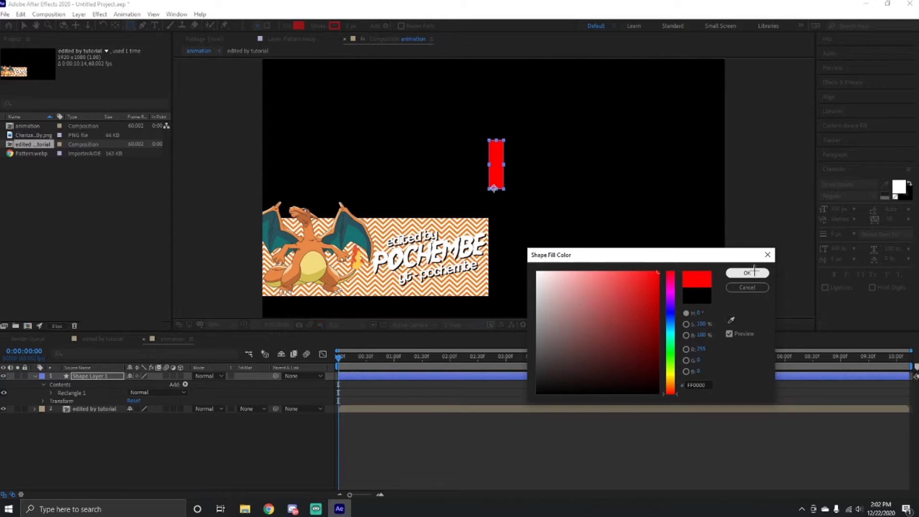
pyautogui.click(747, 272)
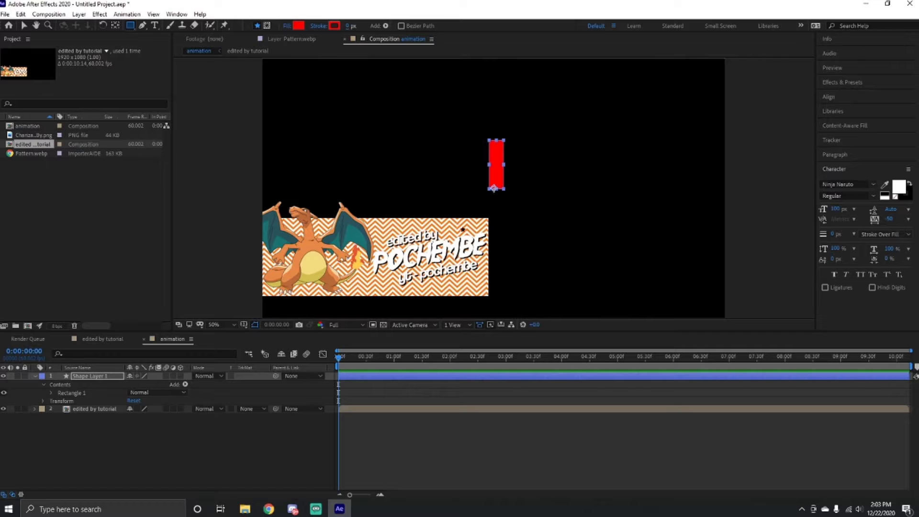
# Move the red rectangle down against the right end of the zigzag strip, roughly level with the strip's bottom edge.
pyautogui.click(24, 25)
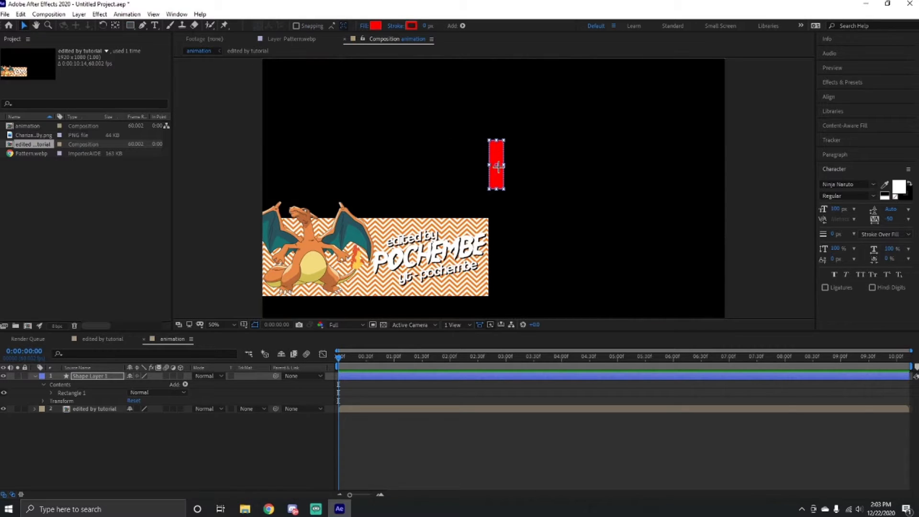
pyautogui.moveTo(499, 173); pyautogui.dragTo(498, 278)
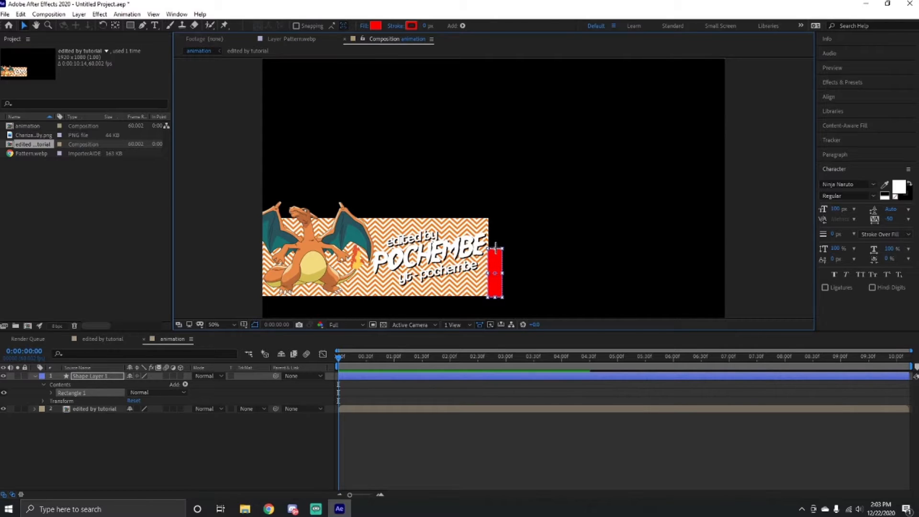
pyautogui.scroll(4, 509, 250)
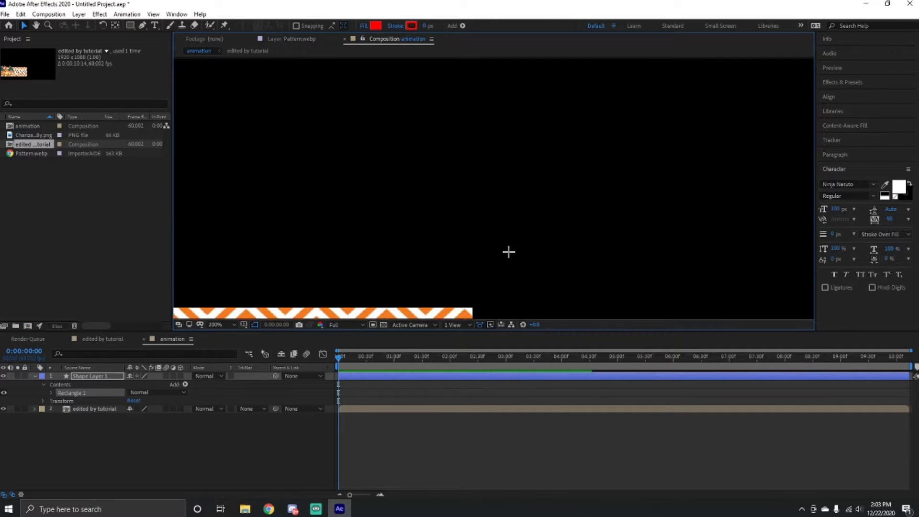
pyautogui.scroll(-3, 537, 188)
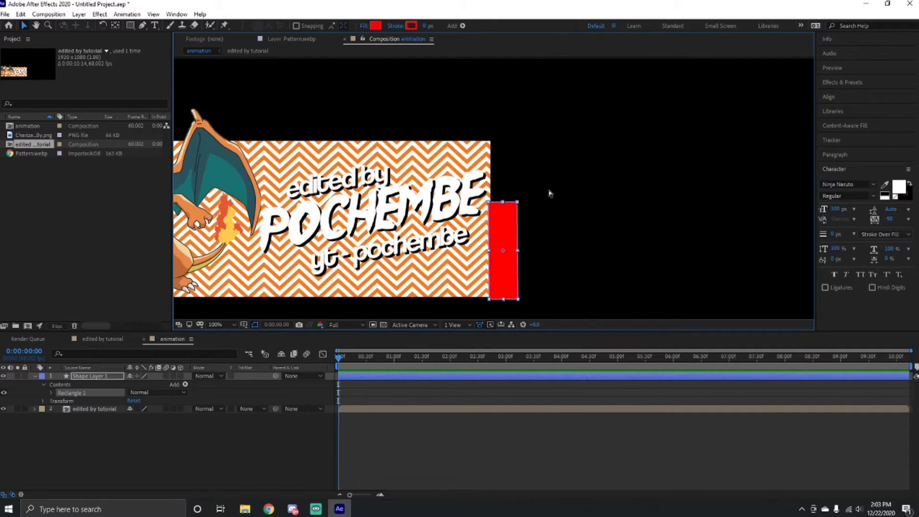
# Stretch the red rectangle to the full height of the zigzag strip, forming a bar at its right end.
pyautogui.moveTo(503, 201); pyautogui.dragTo(507, 179)
pyautogui.moveTo(503, 153); pyautogui.dragTo(503, 141)
pyautogui.moveTo(508, 185); pyautogui.dragTo(508, 179)
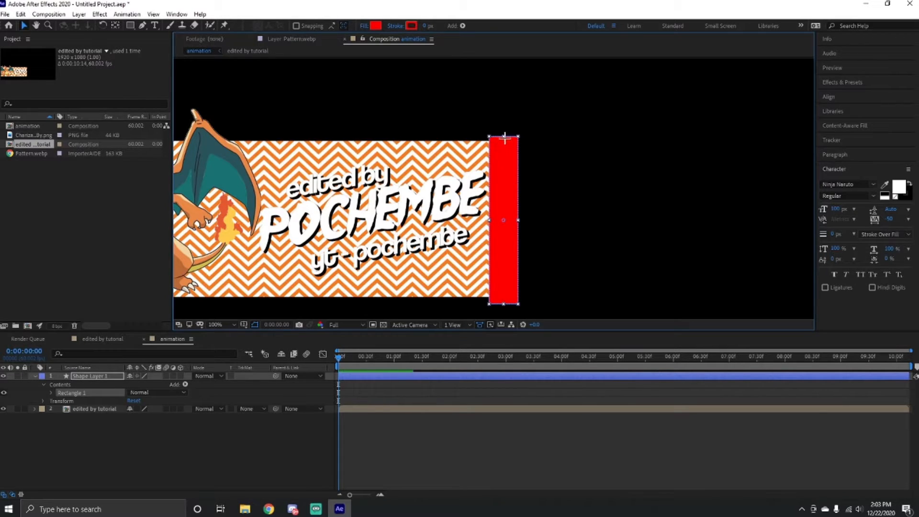
pyautogui.moveTo(503, 137); pyautogui.dragTo(511, 161)
pyautogui.click(589, 376)
pyautogui.scroll(-3, 431, 242)
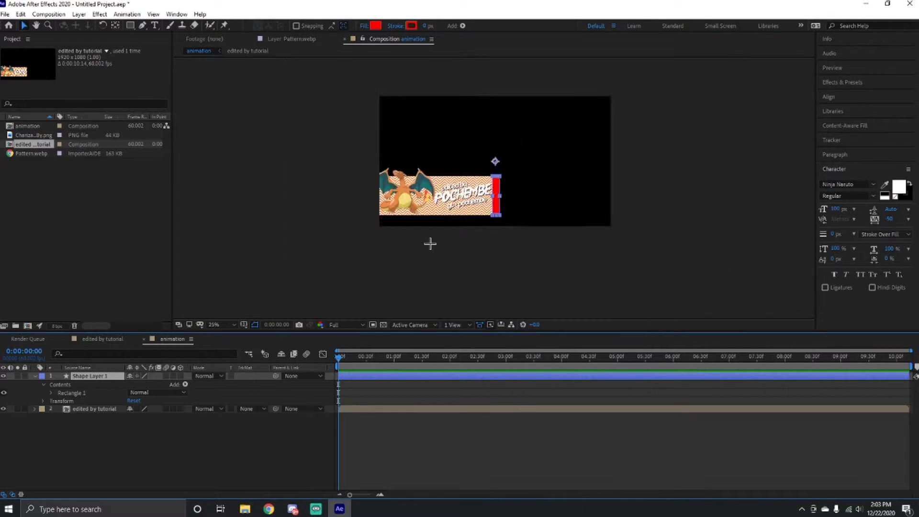
# Trim the red bar's upper edge to line up with the top of the zigzag strip.
pyautogui.scroll(3, 533, 203)
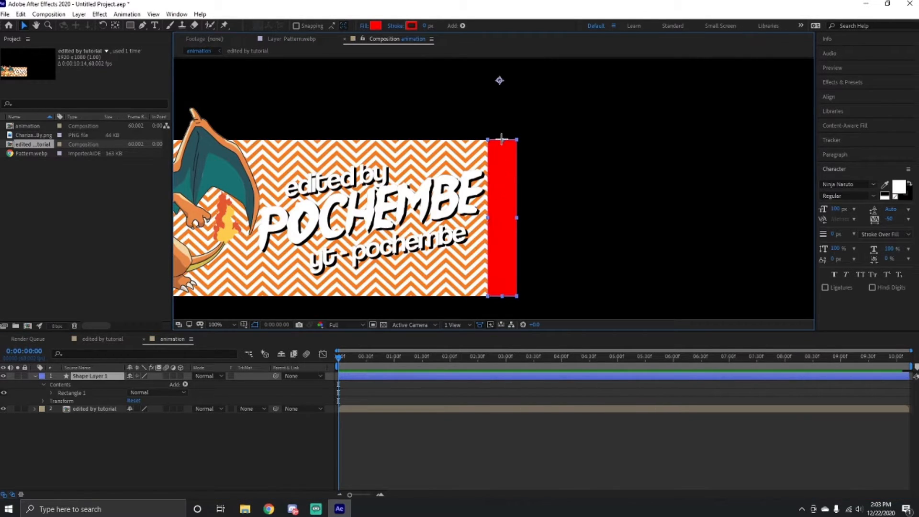
pyautogui.click(502, 165)
pyautogui.moveTo(502, 138); pyautogui.dragTo(503, 170)
pyautogui.click(513, 375)
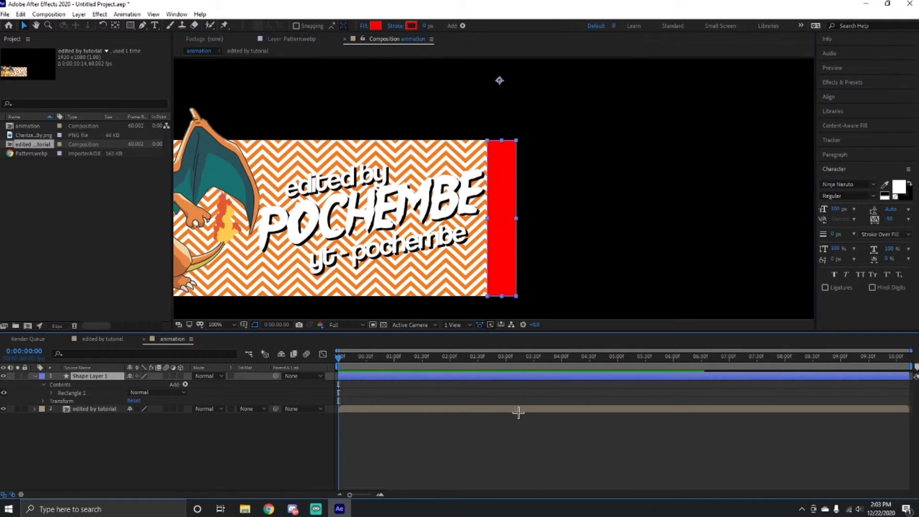
# Widen the red bar slightly, set it flush against the strip's right end and readjust its upper edge.
pyautogui.click(519, 414)
pyautogui.click(499, 233)
pyautogui.doubleClick(505, 236)
pyautogui.moveTo(517, 218); pyautogui.dragTo(518, 219)
pyautogui.moveTo(501, 172); pyautogui.dragTo(503, 174)
pyautogui.moveTo(502, 143); pyautogui.dragTo(502, 141)
pyautogui.click(515, 409)
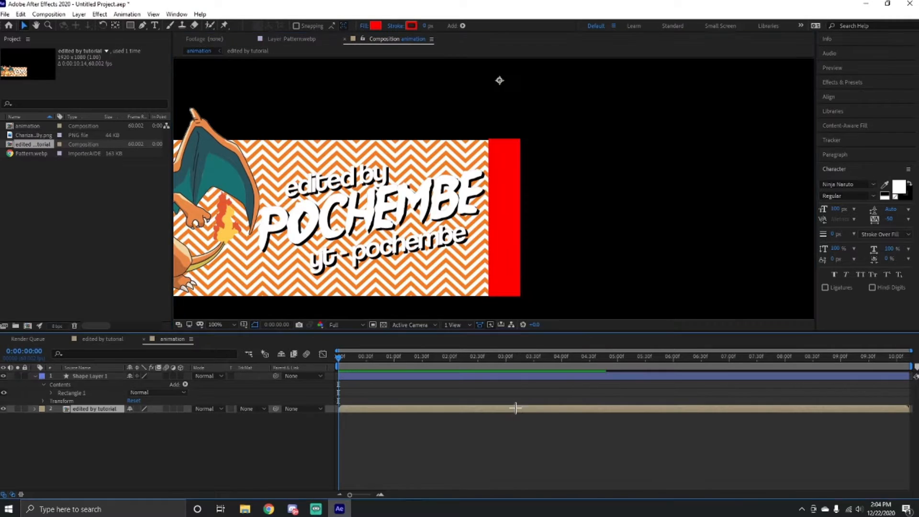
pyautogui.press(',')
pyautogui.press(',')
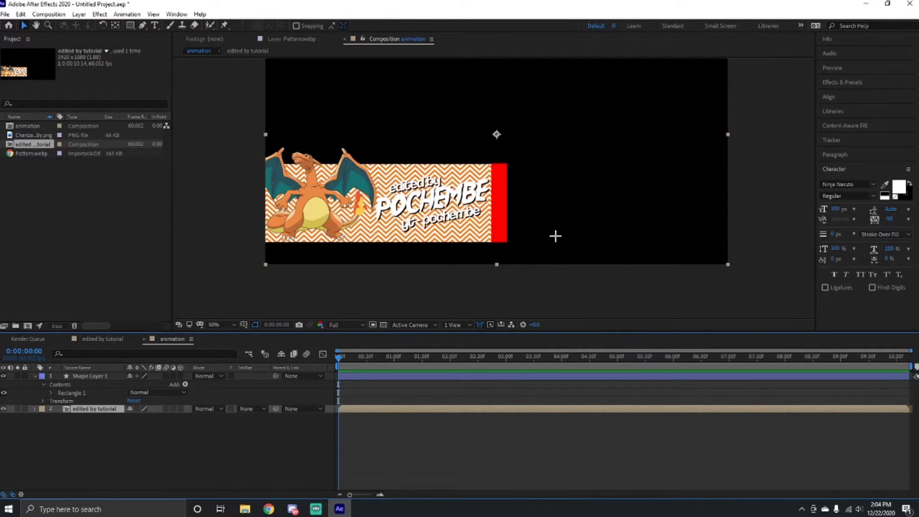
# Move the red bar's layer just outside the frame's left edge at about -46, 540 and set a Position keyframe at 0:00:00:00.
pyautogui.click(402, 377)
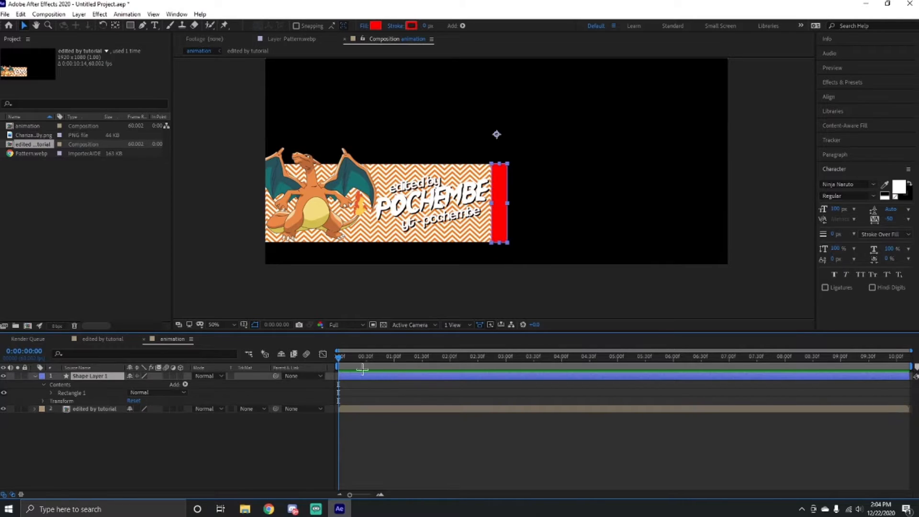
pyautogui.click(44, 401)
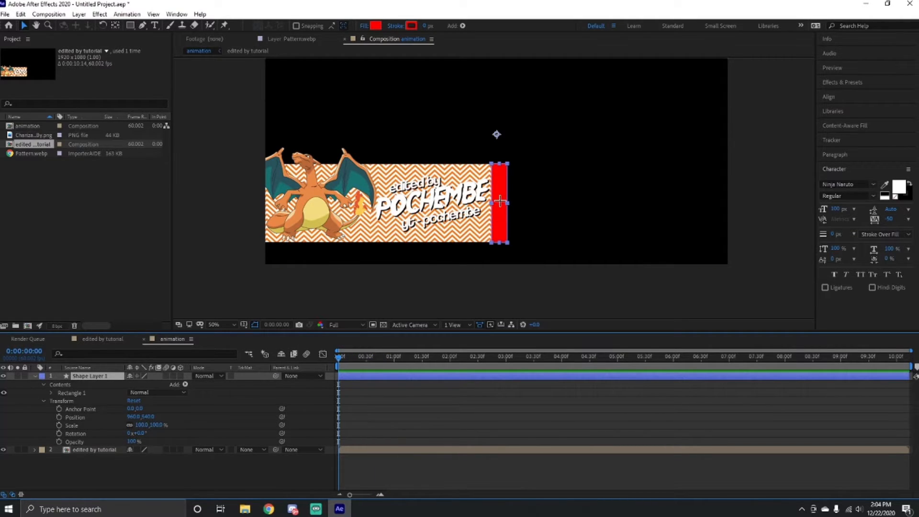
pyautogui.moveTo(499, 204); pyautogui.dragTo(256, 212)
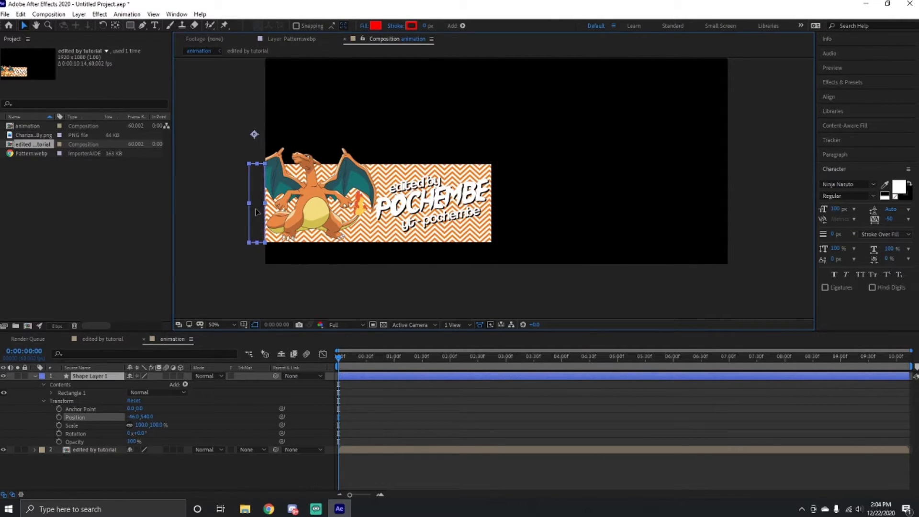
pyautogui.click(58, 417)
# Add a Position keyframe at 0:00:00:59 with the red bar moved to the strip's right end at about 958, 540.
pyautogui.moveTo(338, 375); pyautogui.dragTo(392, 404)
pyautogui.moveTo(396, 364); pyautogui.dragTo(322, 367)
pyautogui.press('space')
pyautogui.moveTo(398, 357); pyautogui.dragTo(392, 378)
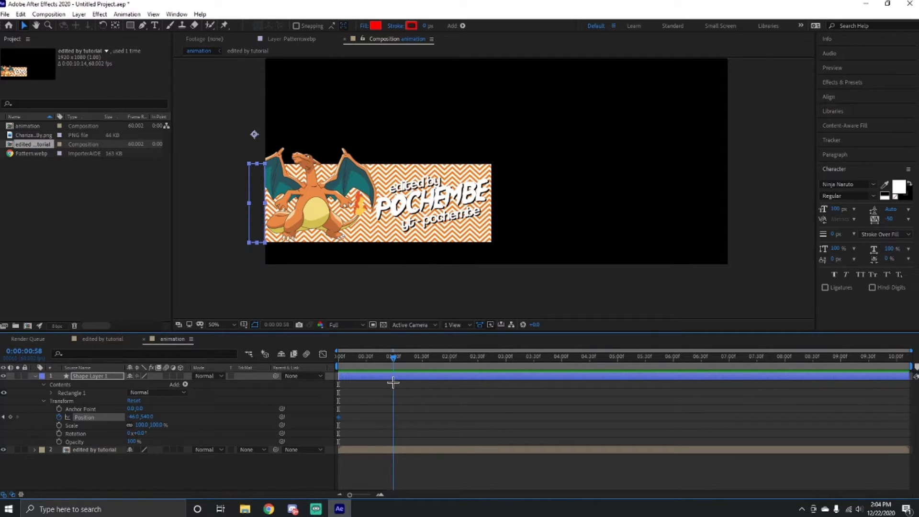
pyautogui.moveTo(393, 383); pyautogui.dragTo(394, 383)
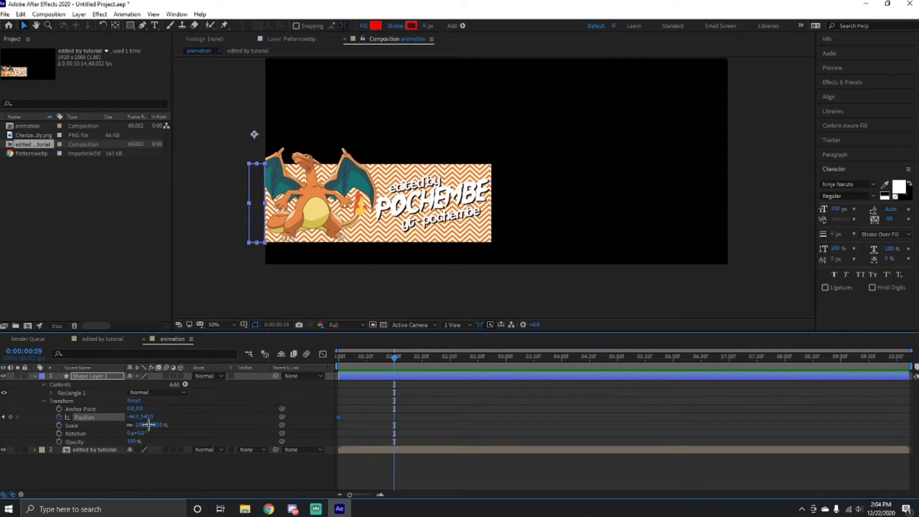
pyautogui.moveTo(258, 203); pyautogui.dragTo(500, 200)
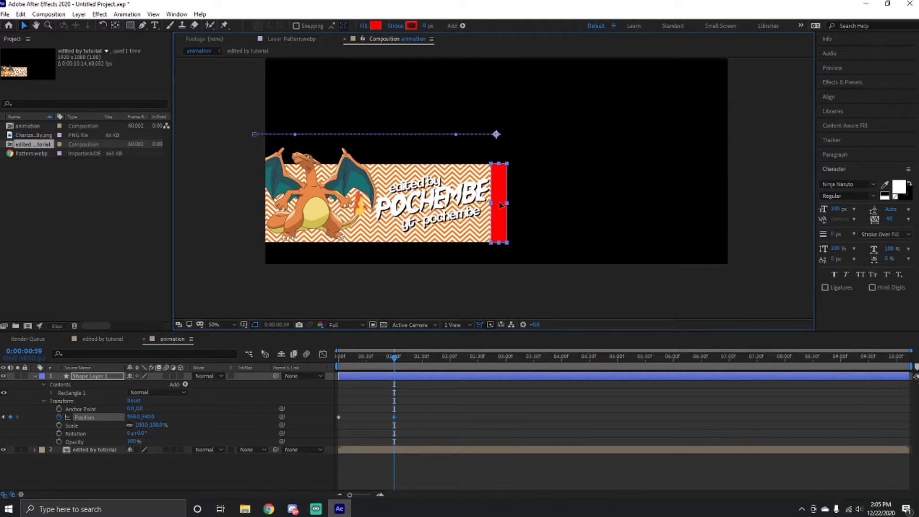
# Add a Position keyframe at 0:00:04:59 with the red bar back outside the frame's left edge, and preview the motion.
pyautogui.moveTo(402, 372); pyautogui.dragTo(617, 393)
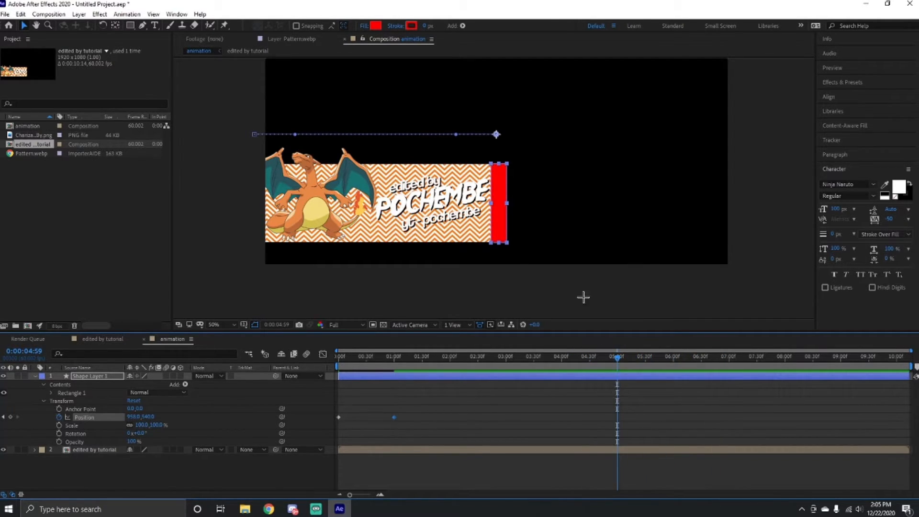
pyautogui.moveTo(501, 213); pyautogui.dragTo(259, 230)
pyautogui.moveTo(617, 357); pyautogui.dragTo(287, 344)
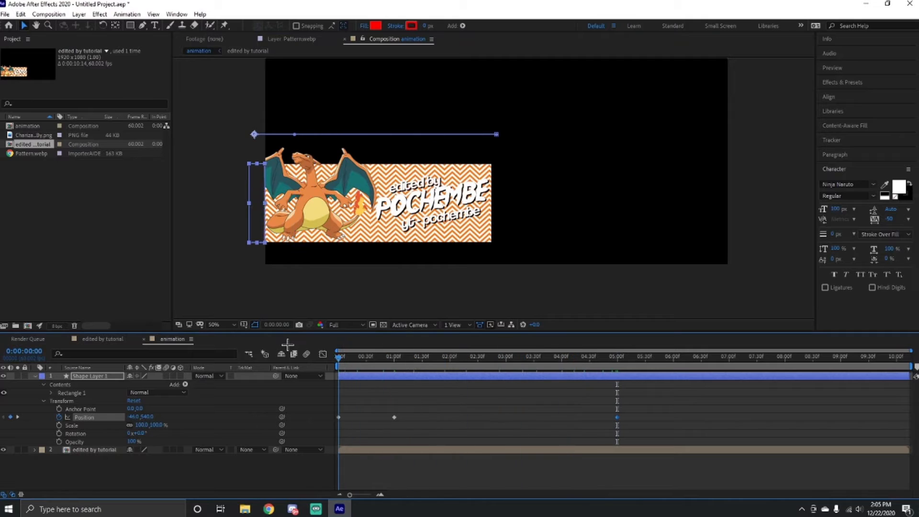
pyautogui.press('space')
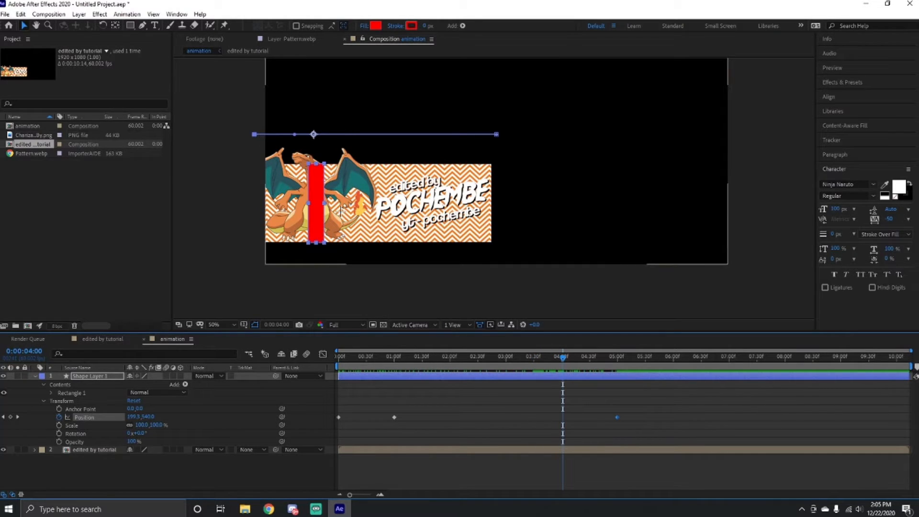
# Copy the one-second Position keyframe to 0:00:04:00 so the bar holds at the strip's right end, and preview it.
pyautogui.click(391, 408)
pyautogui.click(394, 417)
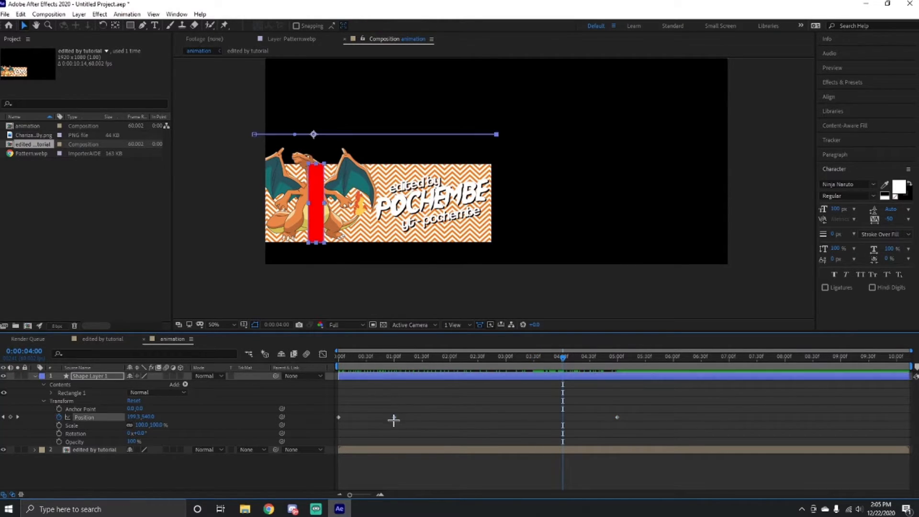
pyautogui.hotkey('ctrl', 'v')
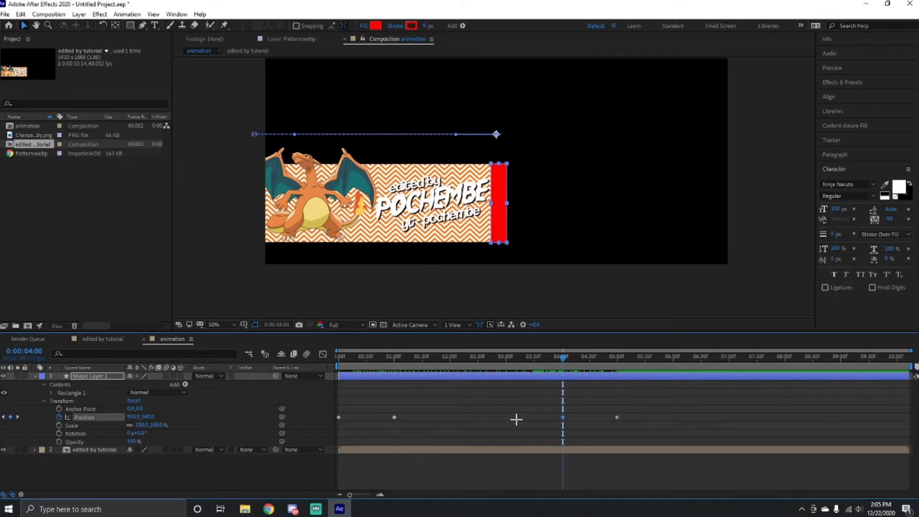
pyautogui.moveTo(573, 357); pyautogui.dragTo(291, 359)
pyautogui.press('space')
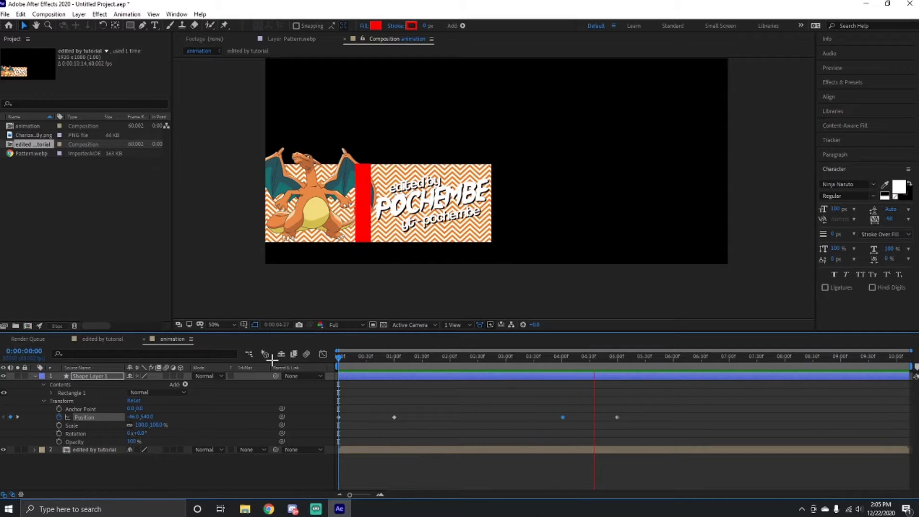
# Shift the last two Position keyframes earlier together, to shortly after 3 and 4 seconds, and preview the timing.
pyautogui.click(617, 418)
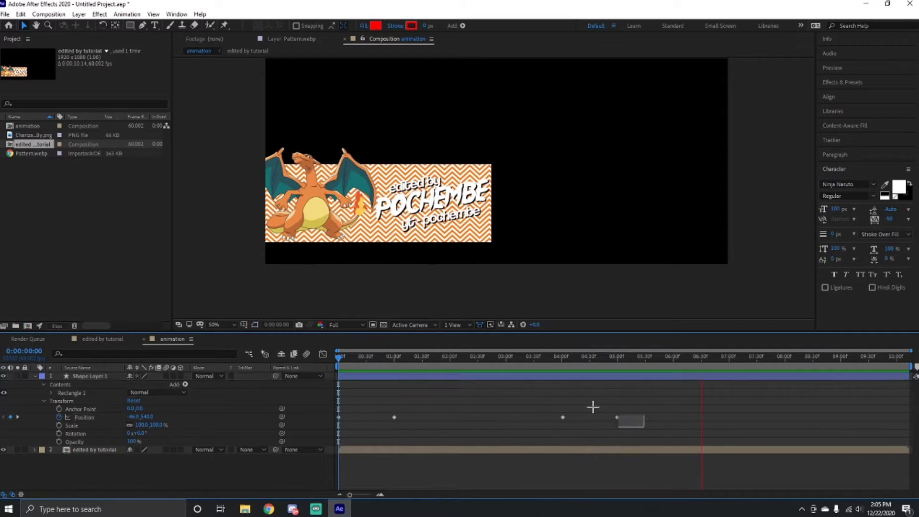
pyautogui.moveTo(561, 418); pyautogui.dragTo(522, 418)
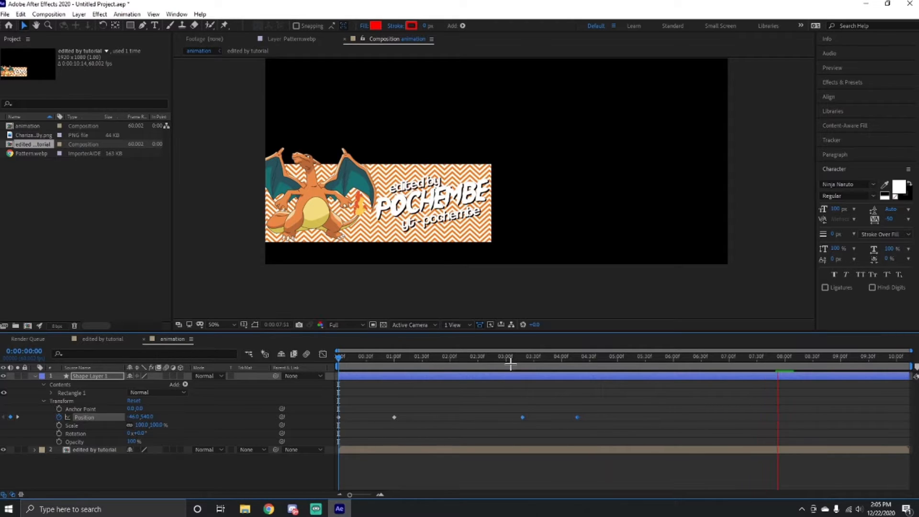
pyautogui.press('space')
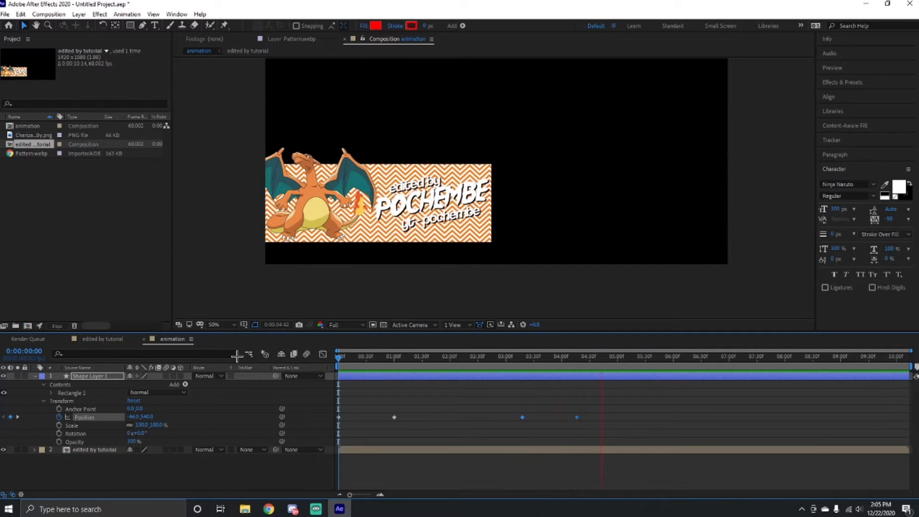
pyautogui.press('space')
# Apply Easy Ease to all four Position keyframes of the red bar and preview the eased motion.
pyautogui.moveTo(596, 423); pyautogui.dragTo(264, 410)
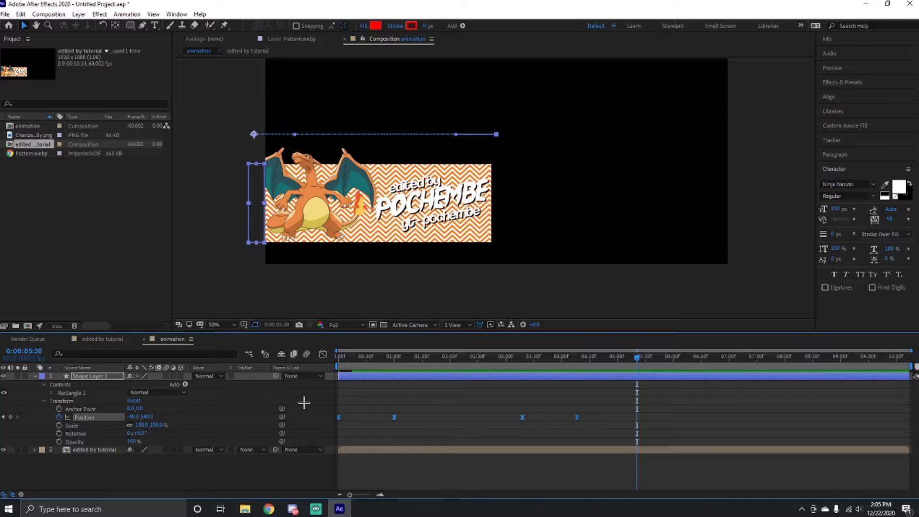
pyautogui.moveTo(452, 357); pyautogui.dragTo(258, 356)
pyautogui.press('F9')
pyautogui.press('space')
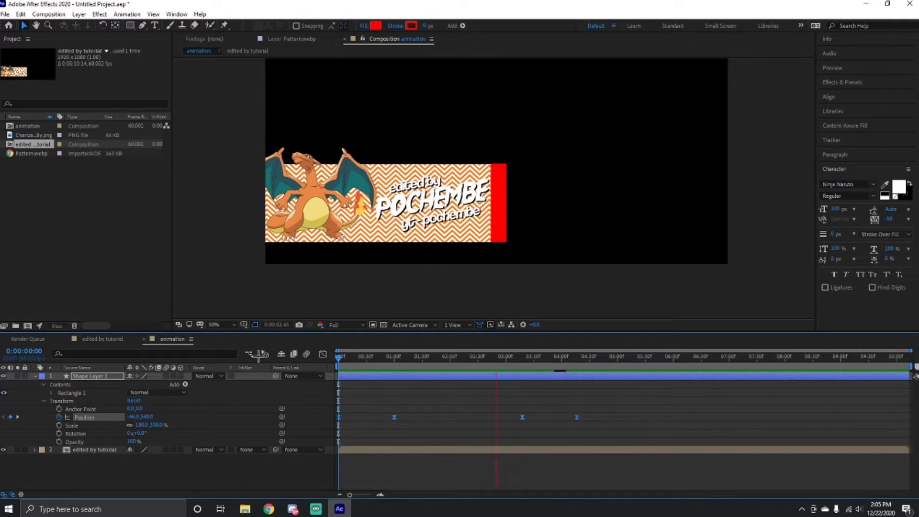
pyautogui.press('space')
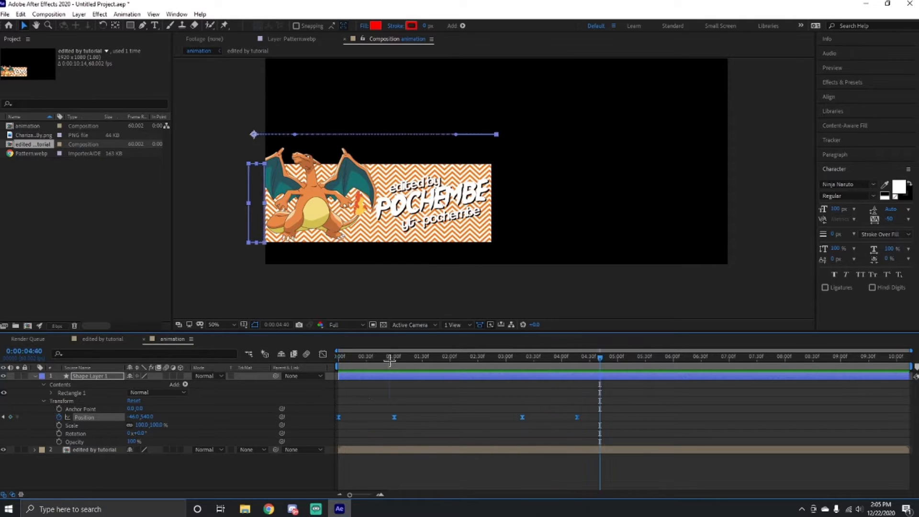
pyautogui.press('Home')
pyautogui.rightClick(394, 418)
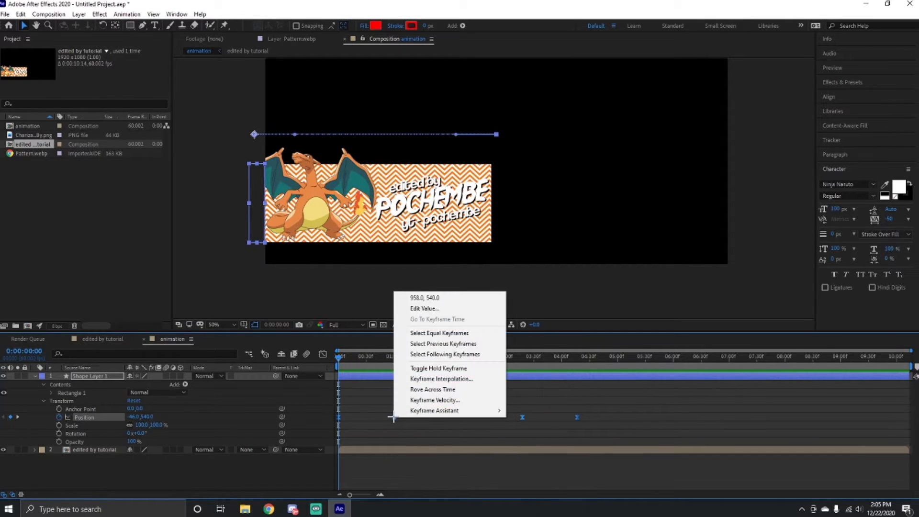
pyautogui.click(407, 428)
pyautogui.moveTo(404, 422); pyautogui.dragTo(331, 403)
pyautogui.click(377, 464)
pyautogui.click(414, 421)
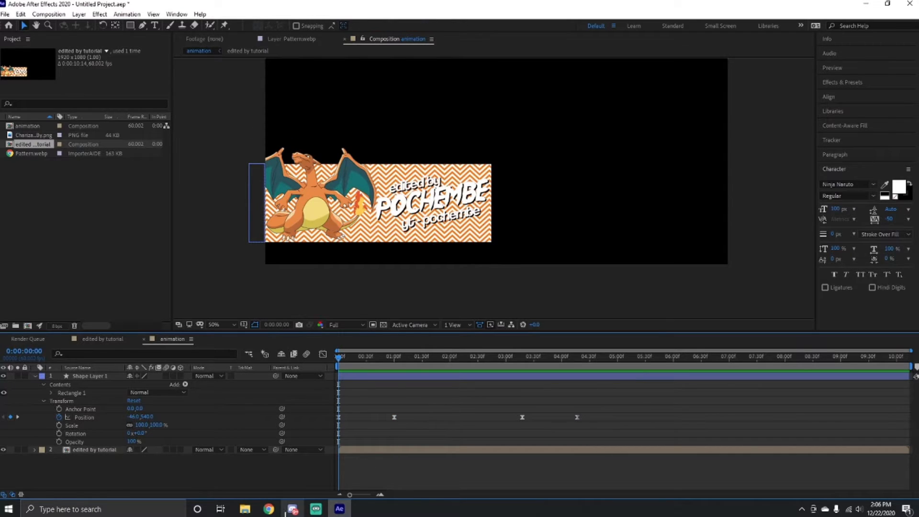
# Set the incoming velocity influence of the red bar's first two Position keyframes to 100%.
pyautogui.click(269, 508)
pyautogui.moveTo(426, 429); pyautogui.dragTo(301, 391)
pyautogui.rightClick(338, 420)
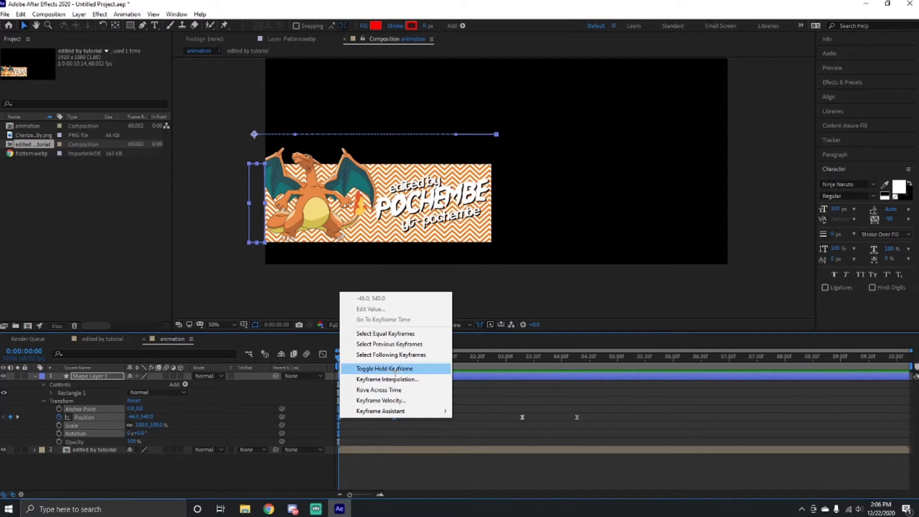
pyautogui.click(407, 401)
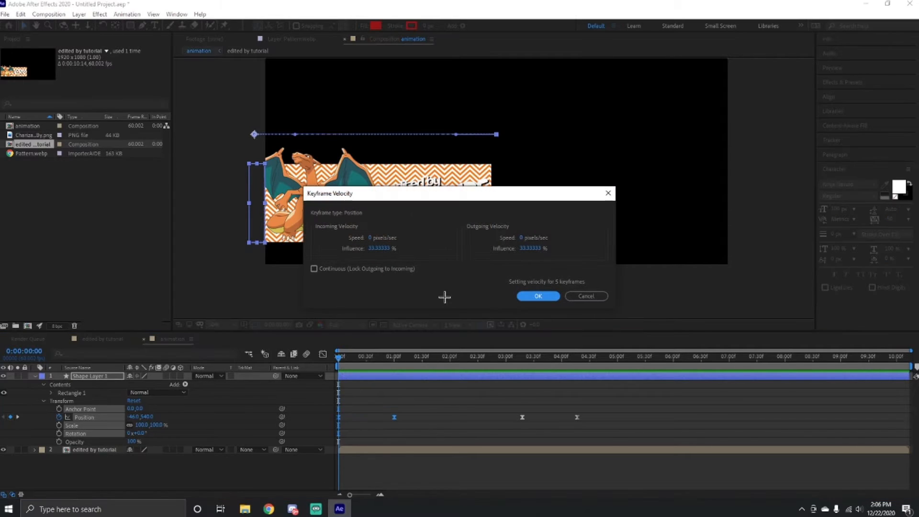
pyautogui.click(382, 248)
pyautogui.write('1')
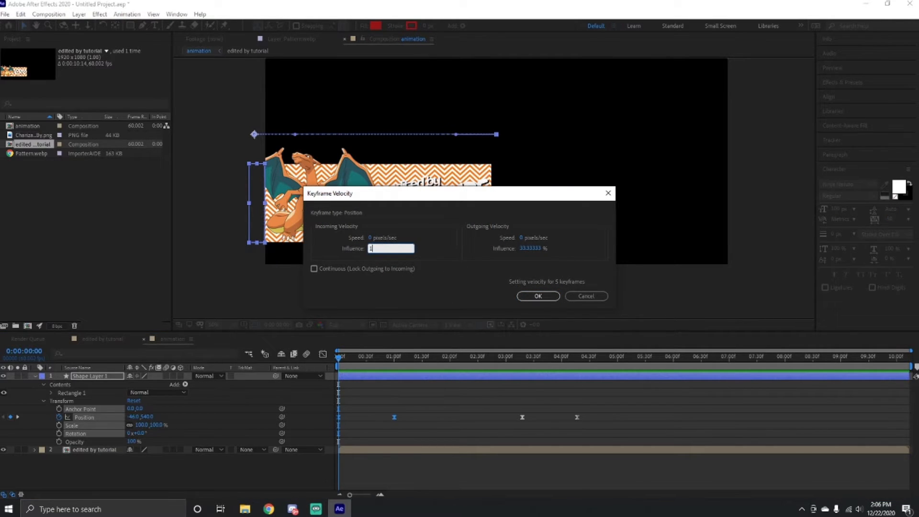
pyautogui.write('00')
pyautogui.press('Return')
# Set the outgoing velocity influence of the first two Position keyframes to 0.01% and preview the motion from the start.
pyautogui.moveTo(422, 420); pyautogui.dragTo(308, 404)
pyautogui.rightClick(338, 417)
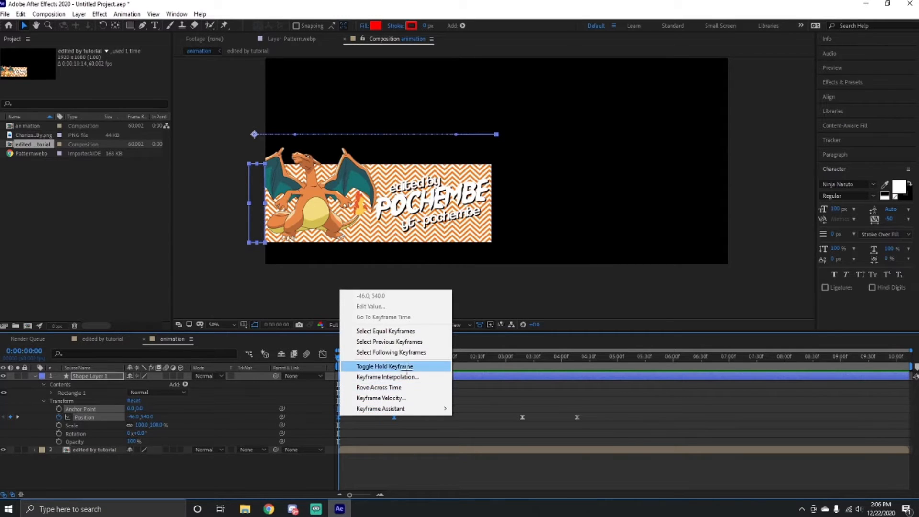
pyautogui.click(381, 398)
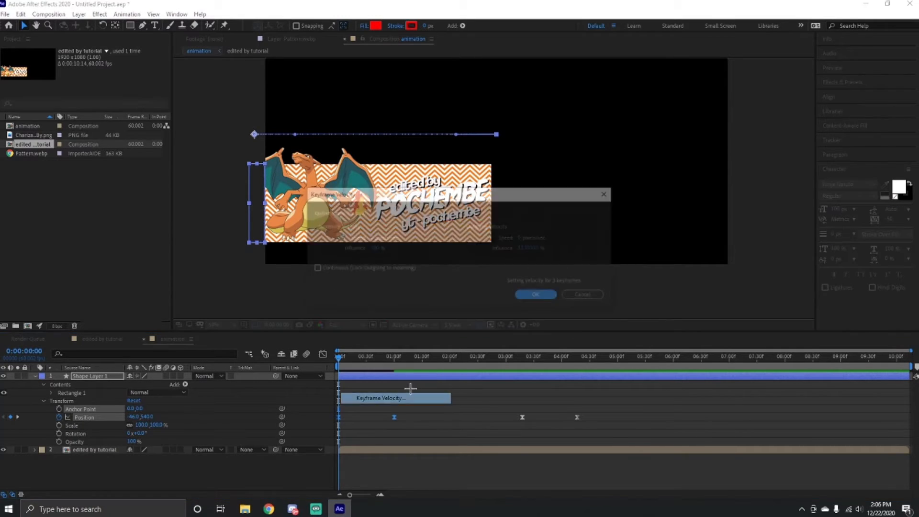
pyautogui.click(534, 248)
pyautogui.write('0')
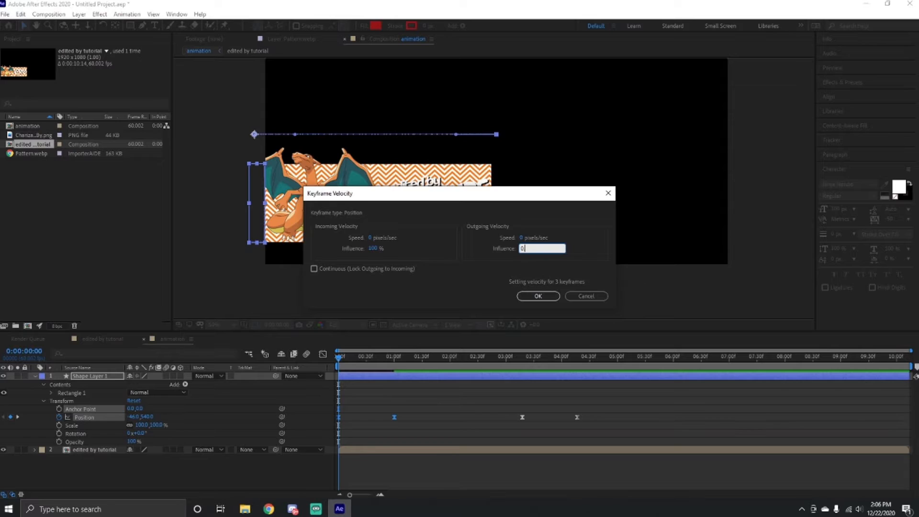
pyautogui.write('.01')
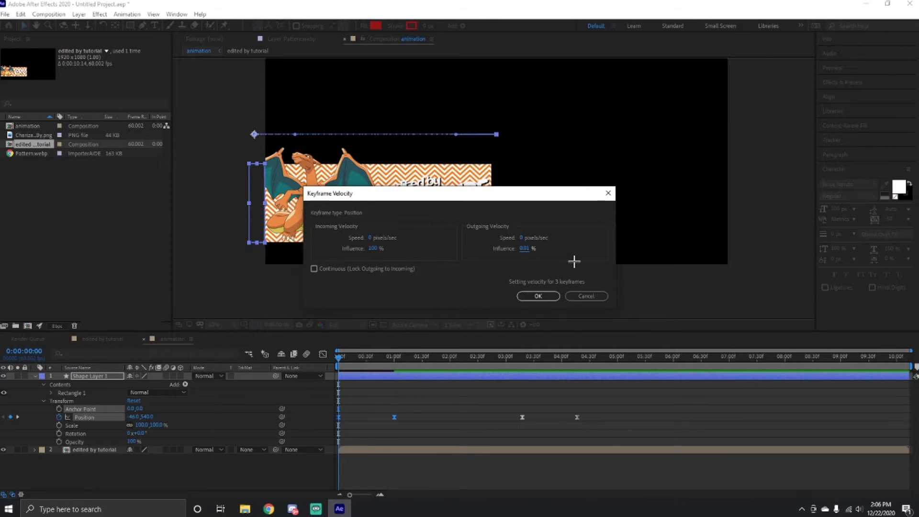
pyautogui.click(538, 296)
pyautogui.click(377, 357)
pyautogui.moveTo(391, 357); pyautogui.dragTo(285, 359)
pyautogui.press('space')
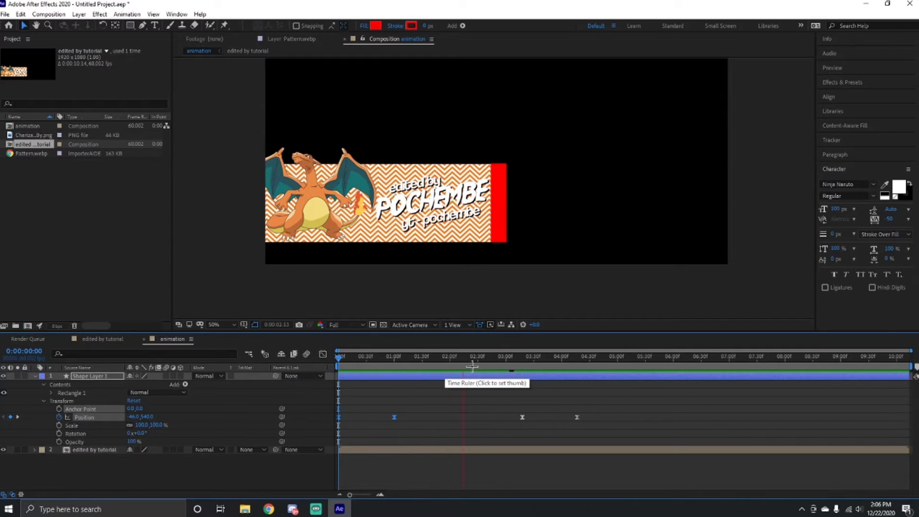
pyautogui.press('space')
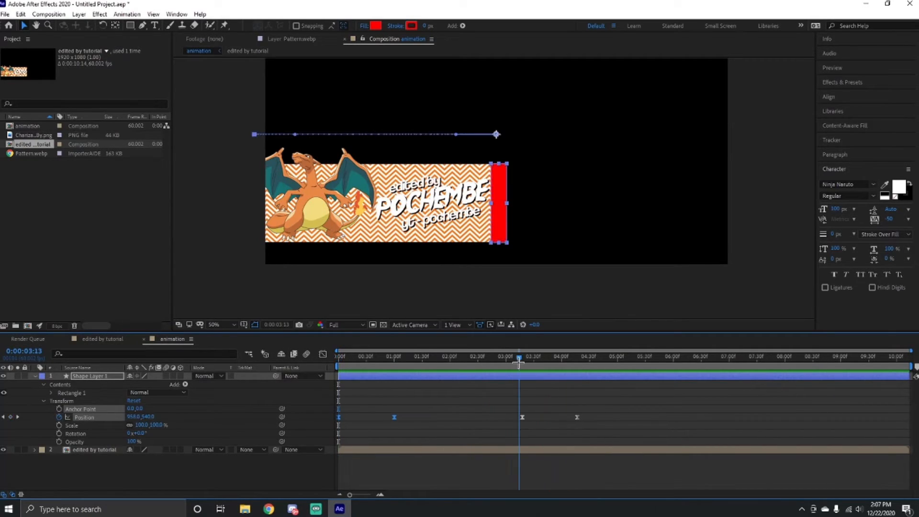
# Set the last two Position keyframes' velocity influence to 80% incoming and 0.01% outgoing.
pyautogui.hotkey('alt', 'Tab')
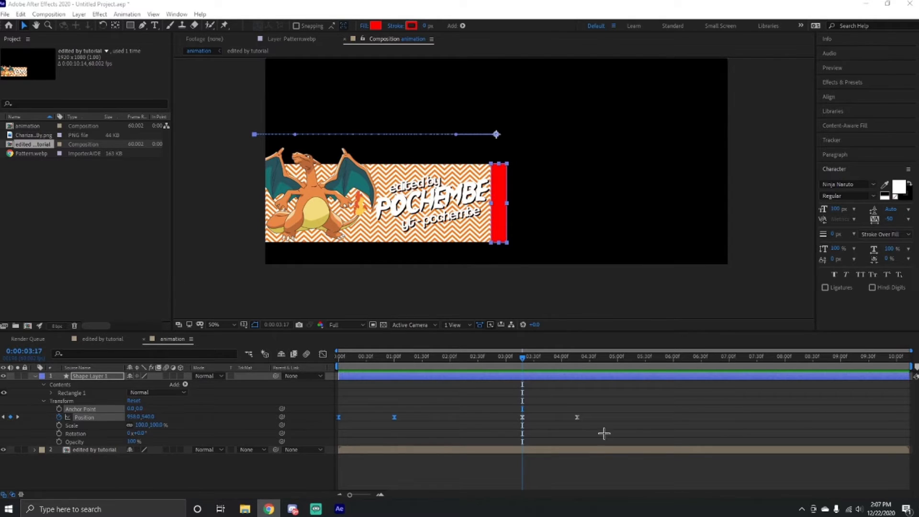
pyautogui.moveTo(604, 433); pyautogui.dragTo(502, 406)
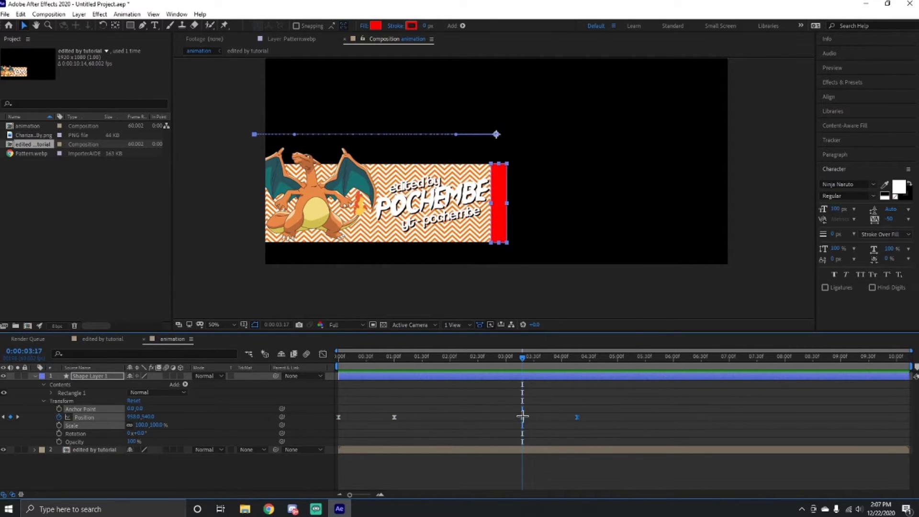
pyautogui.rightClick(522, 415)
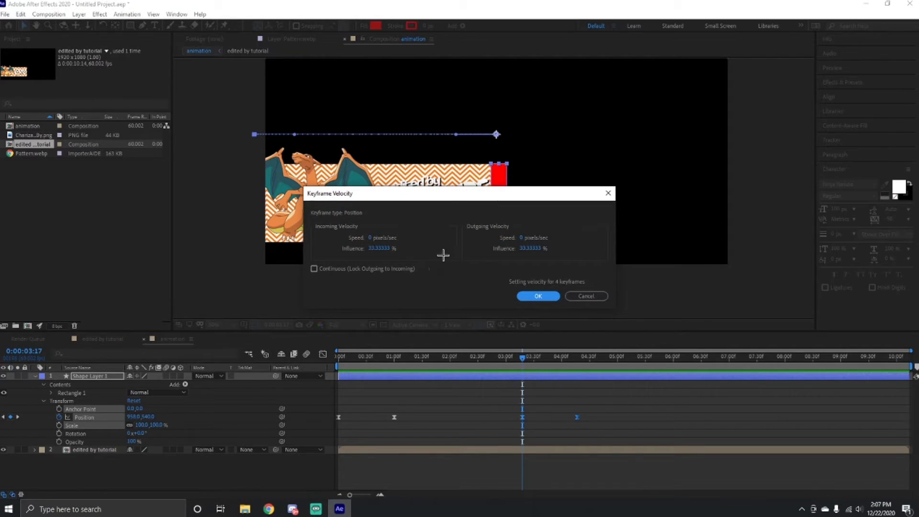
pyautogui.click(383, 248)
pyautogui.write('80')
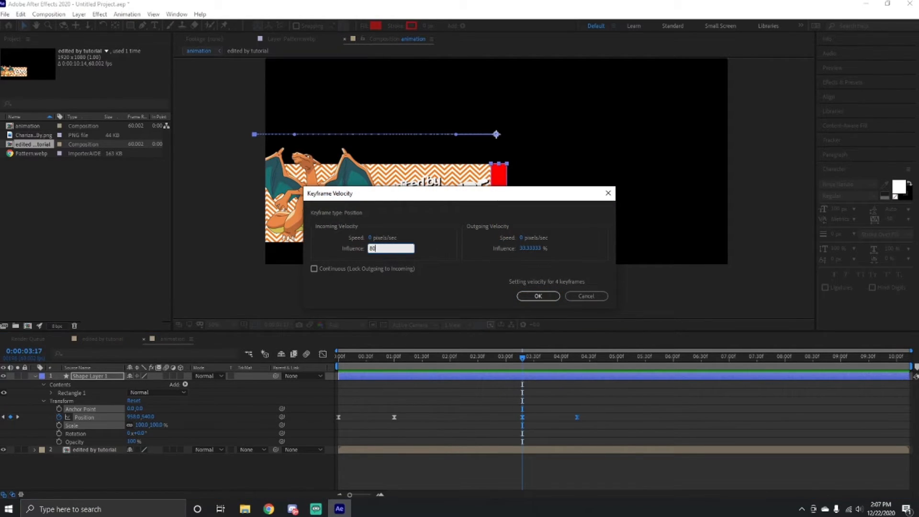
pyautogui.click(533, 253)
pyautogui.click(530, 247)
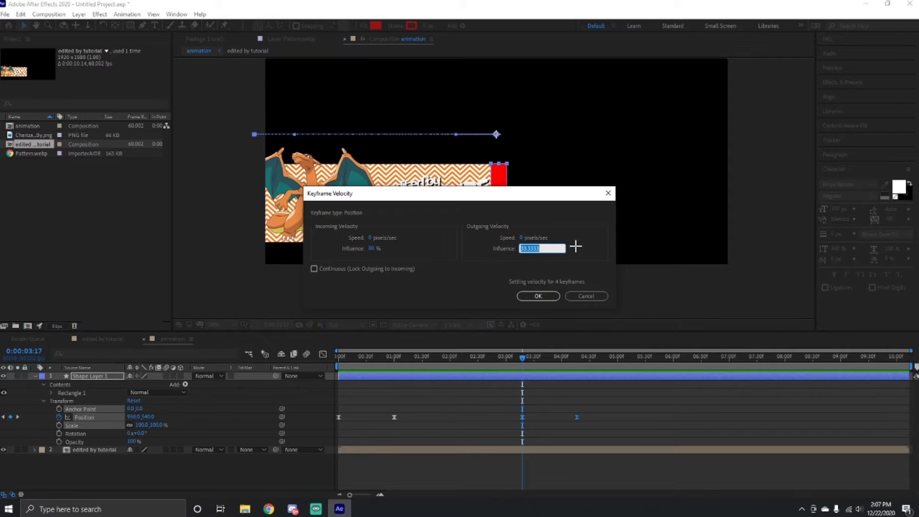
pyautogui.write('0.01')
pyautogui.click(538, 295)
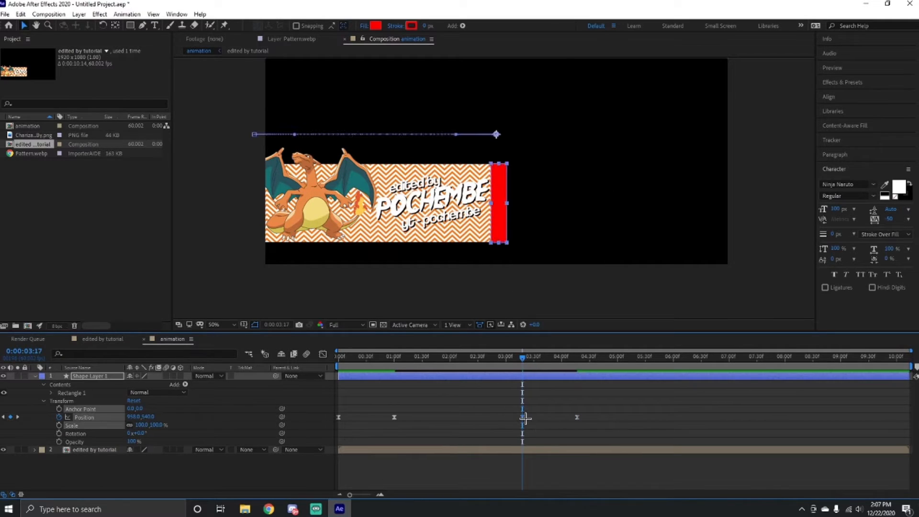
# Move the third Position keyframe later, to about 3.6 seconds, and preview the animation from the start.
pyautogui.moveTo(525, 418); pyautogui.dragTo(541, 417)
pyautogui.click(525, 359)
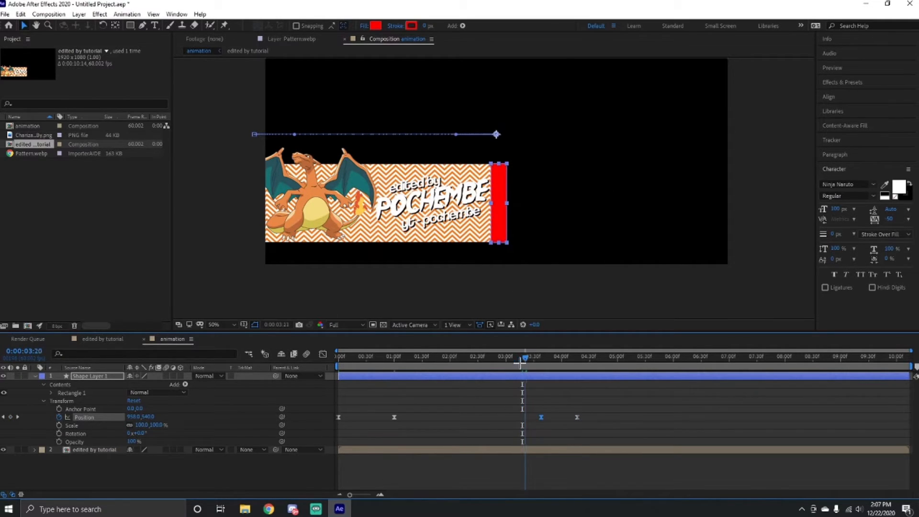
pyautogui.press('space')
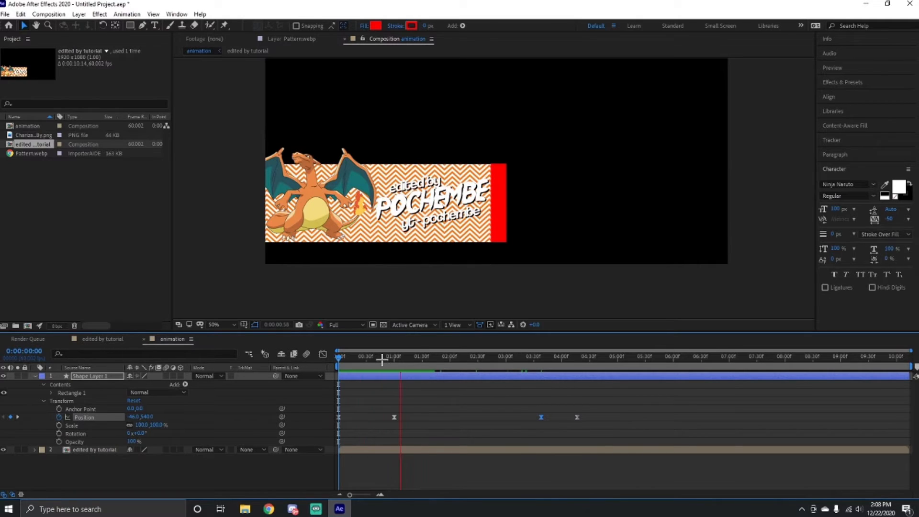
pyautogui.press('space')
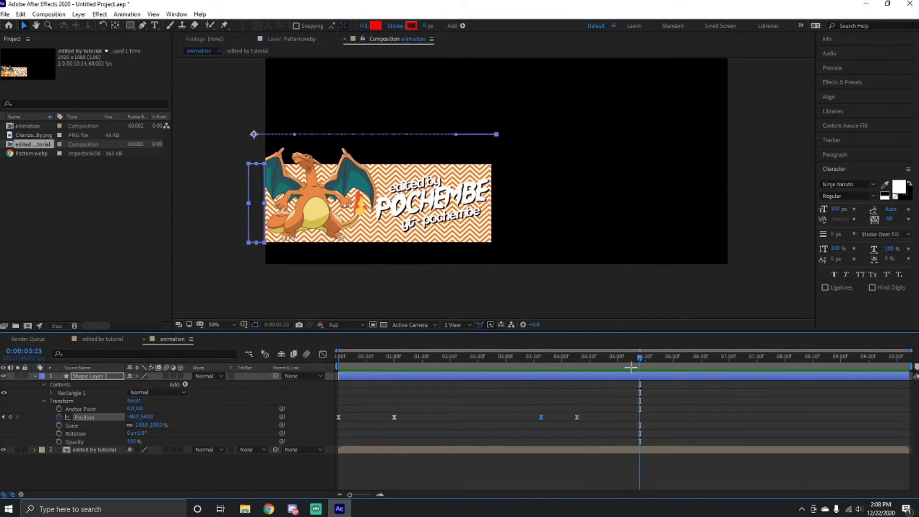
# Shift the last two Position keyframes earlier together, to just before 3 seconds and about 3.6 seconds, and preview the timing.
pyautogui.moveTo(631, 433); pyautogui.dragTo(502, 417)
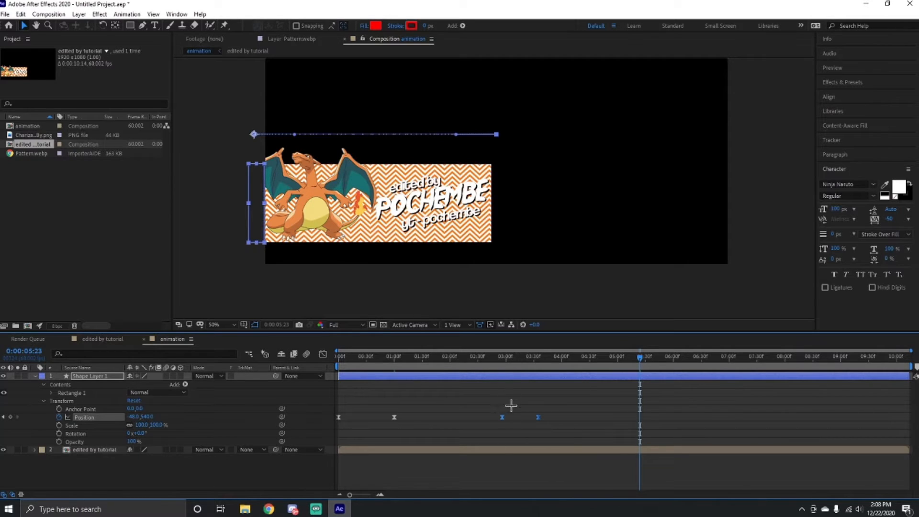
pyautogui.press('space')
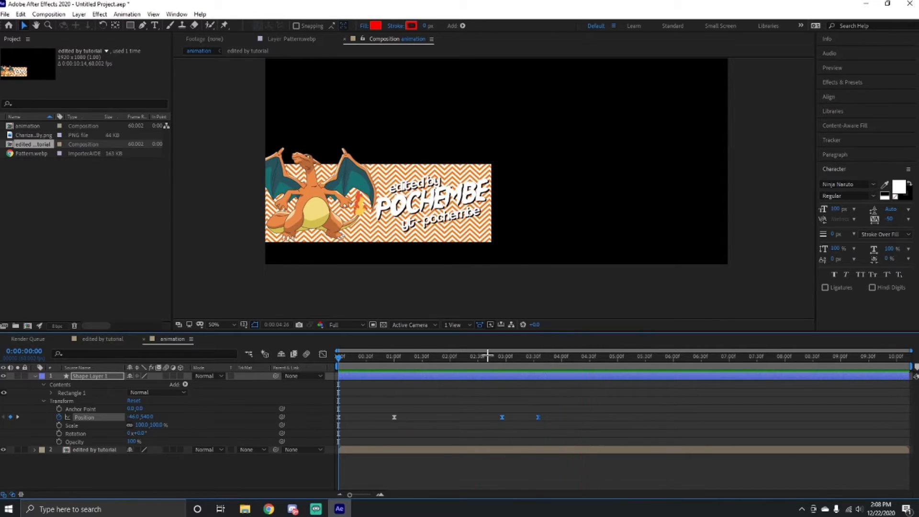
pyautogui.press('space')
pyautogui.moveTo(339, 355); pyautogui.dragTo(394, 366)
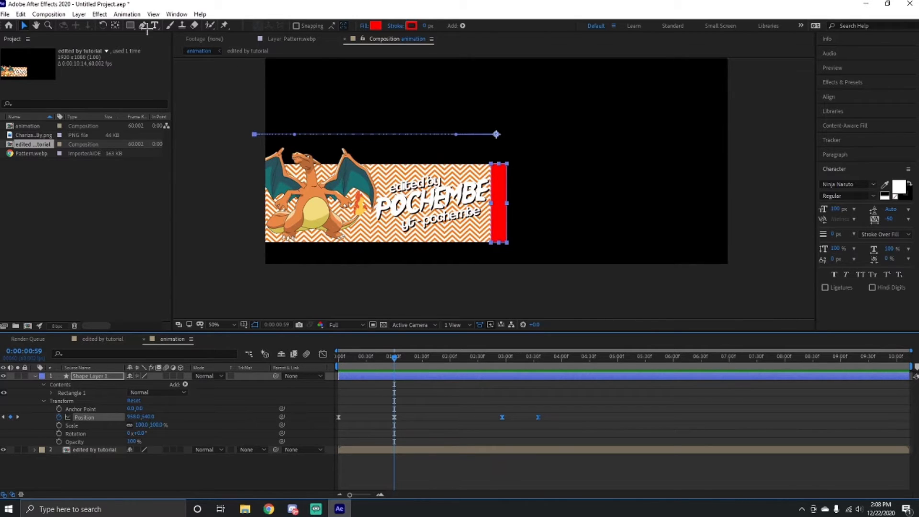
pyautogui.click(131, 25)
pyautogui.scroll(-2, 253, 100)
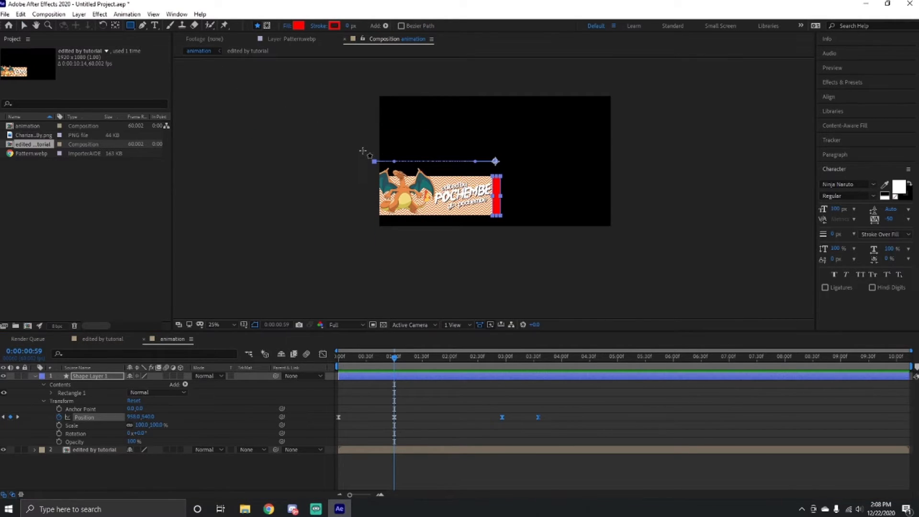
pyautogui.moveTo(363, 150)
pyautogui.mouseDown()
pyautogui.moveTo(494, 180)
pyautogui.moveTo(519, 230)
pyautogui.mouseUp()
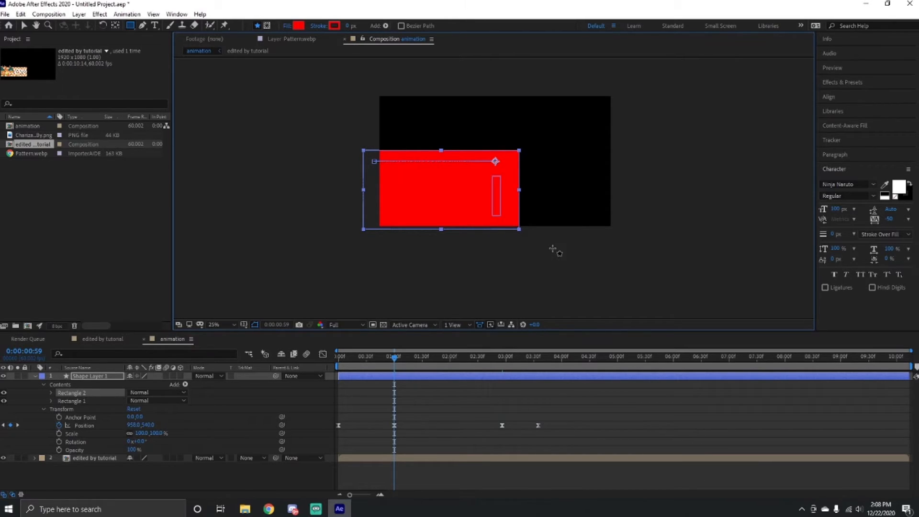
pyautogui.scroll(-1, 545, 229)
pyautogui.scroll(1, 544, 226)
pyautogui.scroll(1, 529, 236)
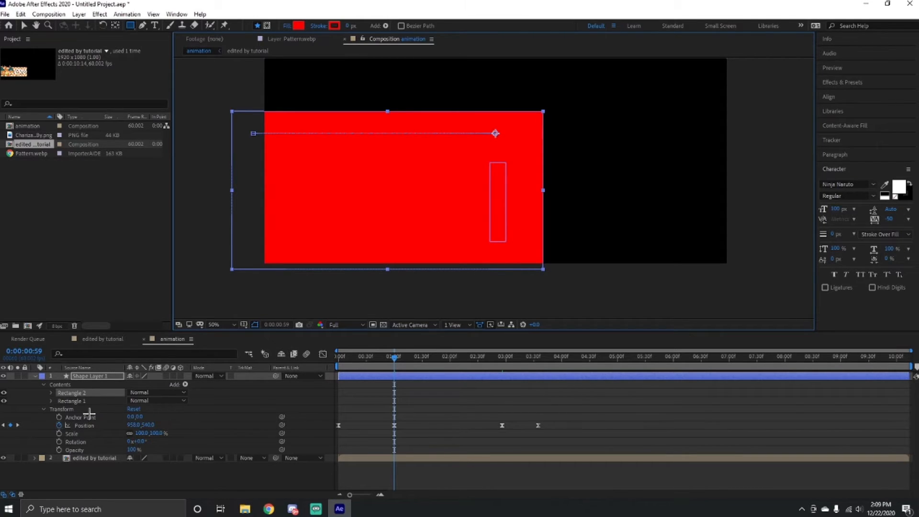
pyautogui.click(324, 298)
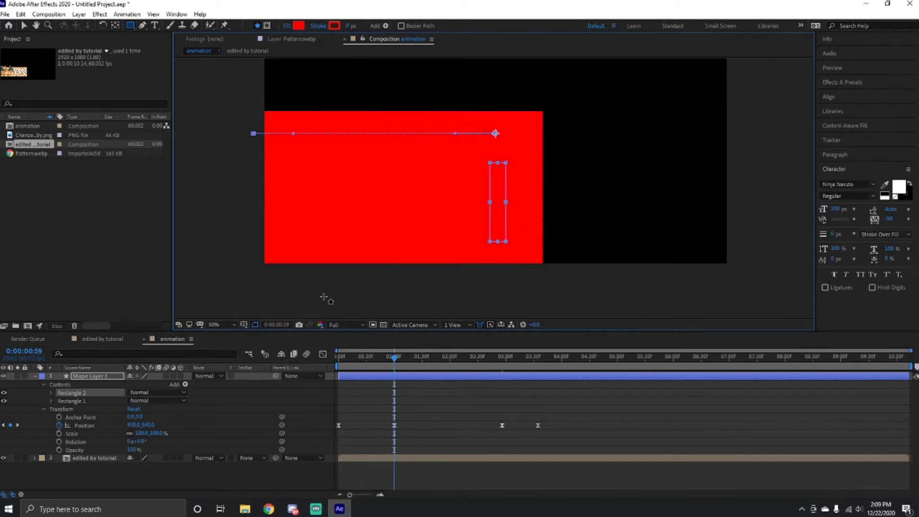
pyautogui.press('Delete')
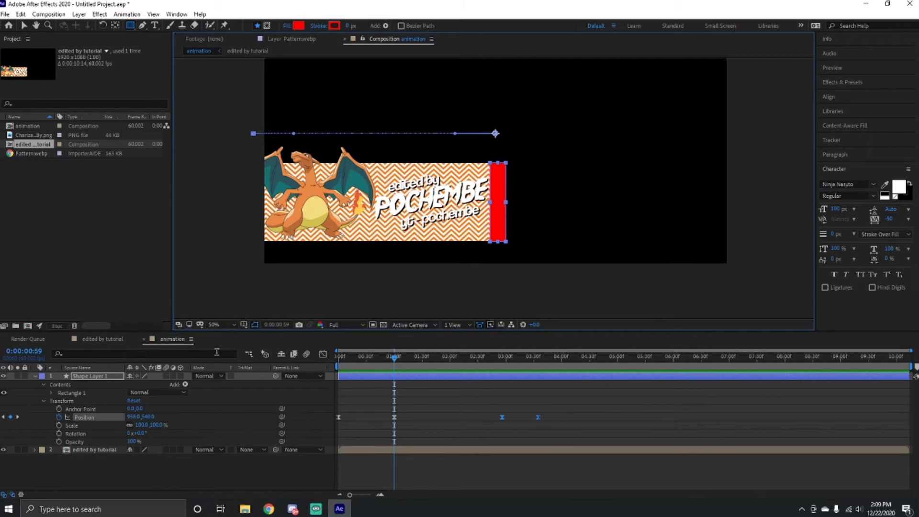
# With no layer selected, draw a large red rectangle on a new shape layer covering the whole strip, Charizard and the red bar.
pyautogui.click(79, 466)
pyautogui.moveTo(254, 127)
pyautogui.mouseDown()
pyautogui.moveTo(349, 205)
pyautogui.moveTo(529, 249)
pyautogui.moveTo(535, 269)
pyautogui.mouseUp()
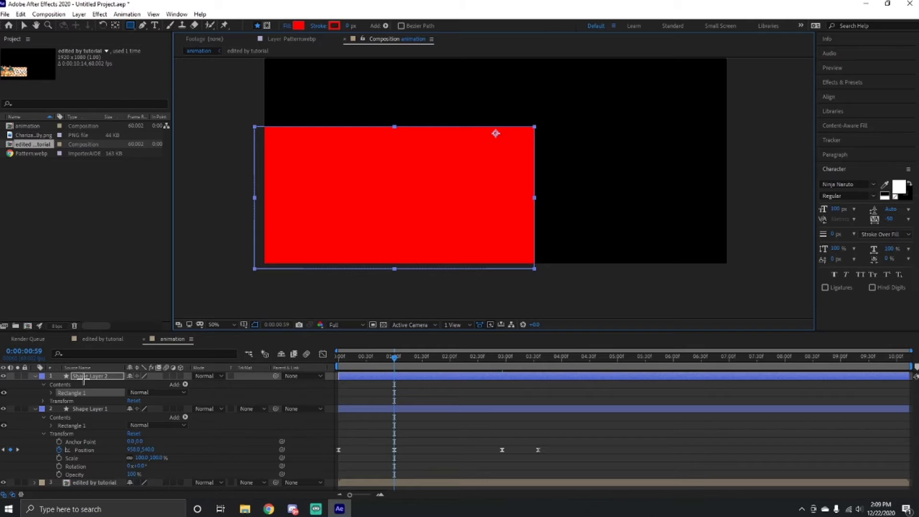
# Place Shape Layer 2 directly above "edited by tutorial" and set that composition layer's track matte to Alpha Inverted Matte "Shape Layer 2".
pyautogui.moveTo(84, 378); pyautogui.dragTo(85, 476)
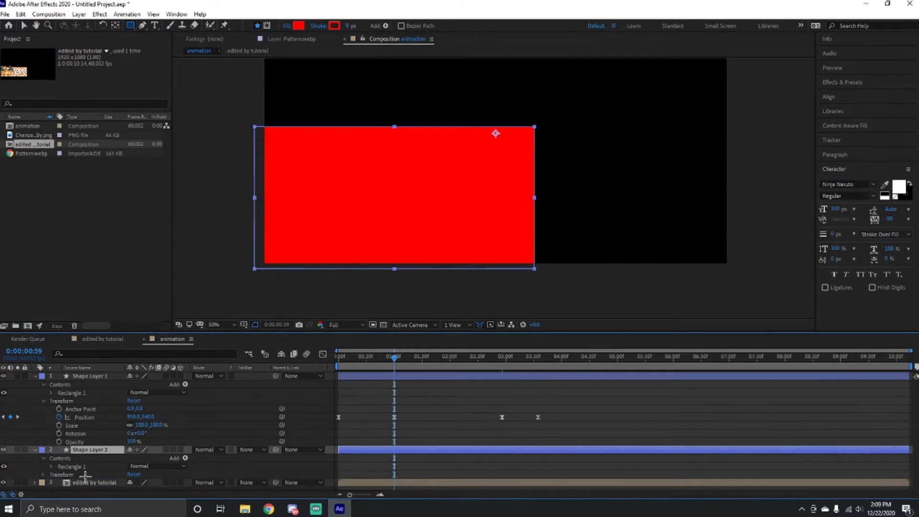
pyautogui.click(252, 482)
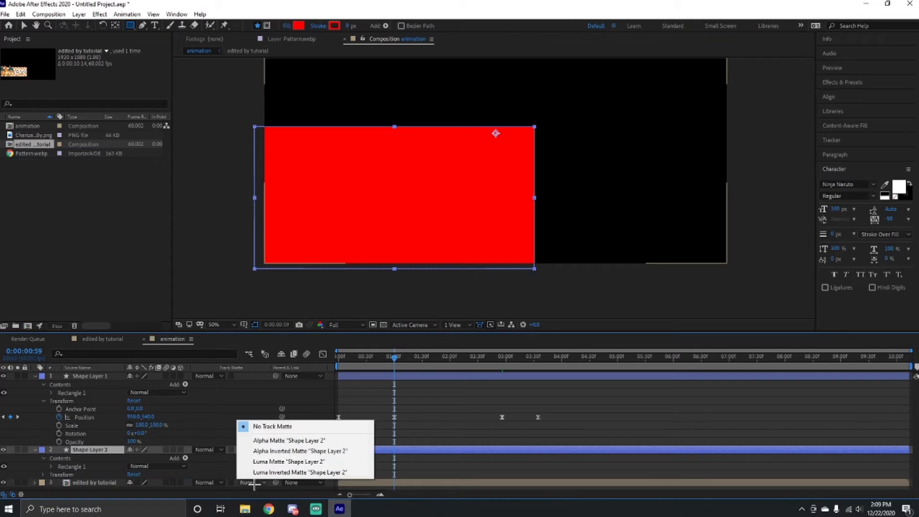
pyautogui.click(298, 451)
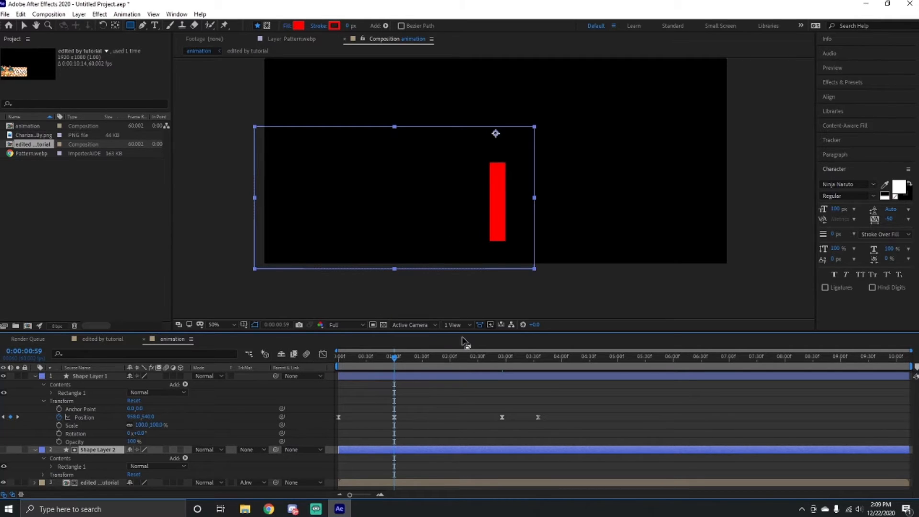
# At 0:00:00:00, align the matte rectangle's left edge with the red bar's left edge and parent Shape Layer 2 to Shape Layer 1.
pyautogui.moveTo(394, 356); pyautogui.dragTo(315, 358)
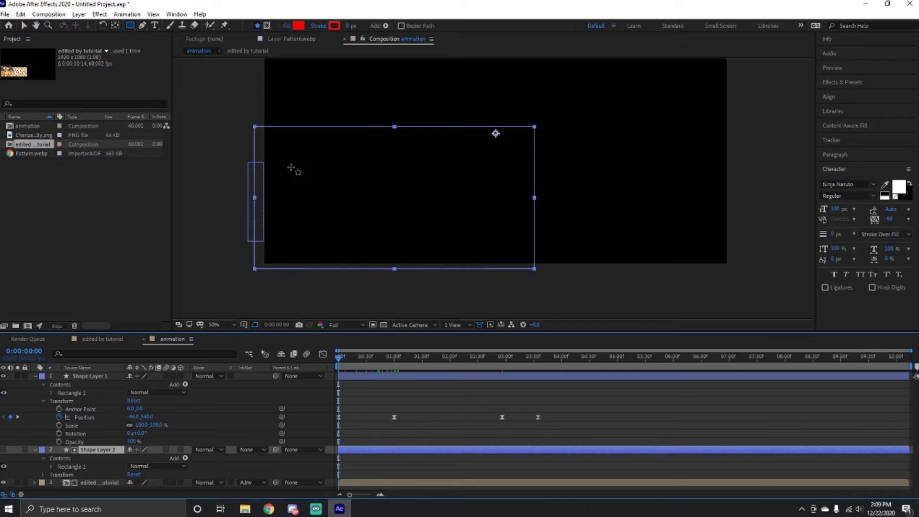
pyautogui.click(24, 25)
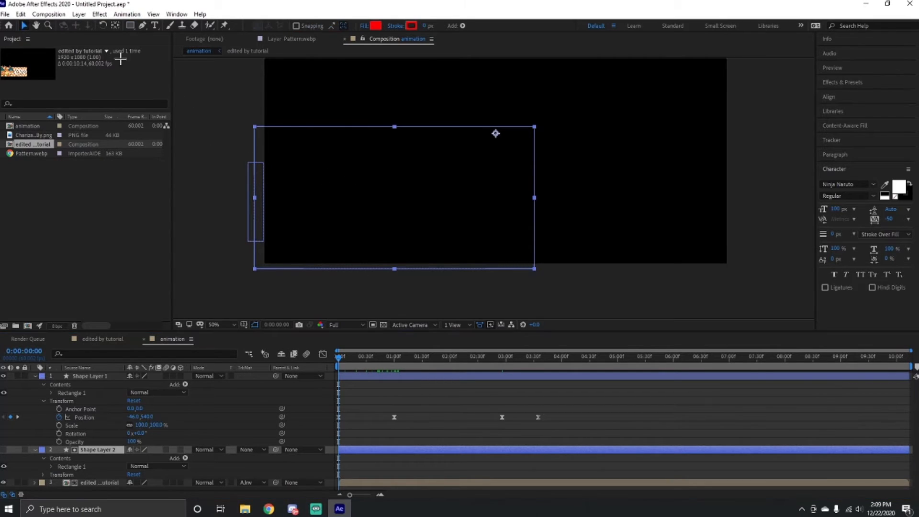
pyautogui.moveTo(256, 149)
pyautogui.mouseDown()
pyautogui.moveTo(254, 223)
pyautogui.moveTo(241, 182)
pyautogui.moveTo(251, 164)
pyautogui.mouseUp()
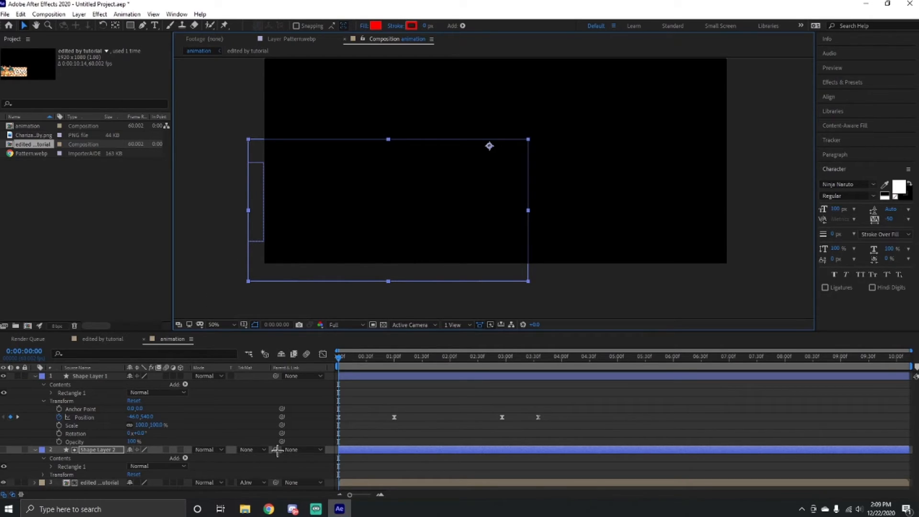
pyautogui.moveTo(276, 450); pyautogui.dragTo(106, 375)
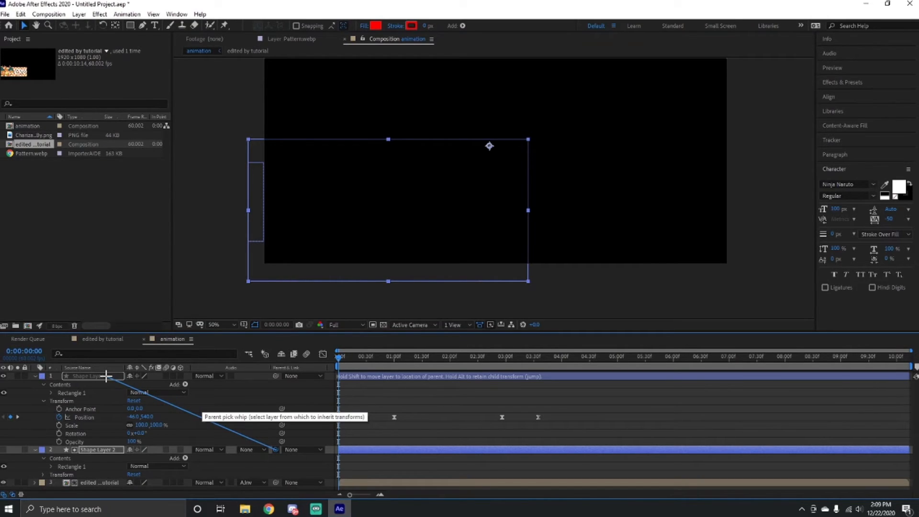
pyautogui.moveTo(106, 376); pyautogui.dragTo(109, 376)
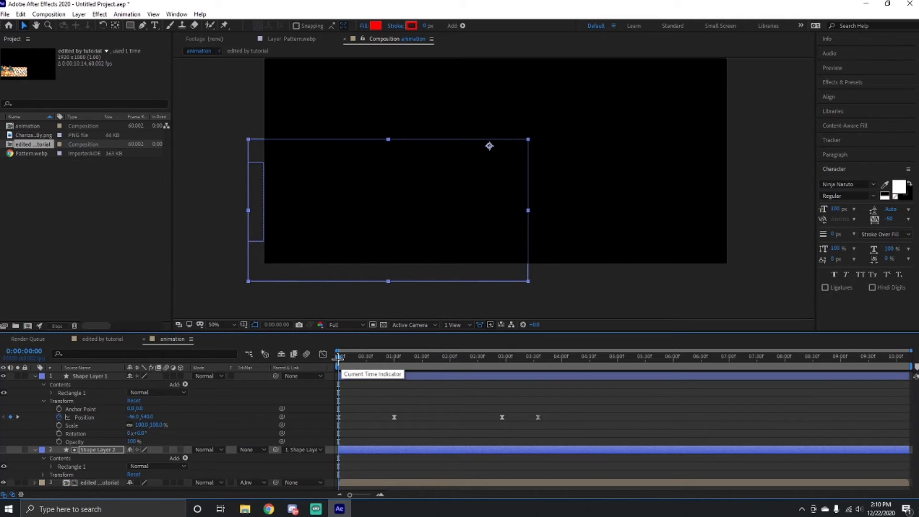
# Preview the matte reveal in the animation composition twice, playing from 0:00:00:00.
pyautogui.moveTo(338, 356); pyautogui.dragTo(293, 357)
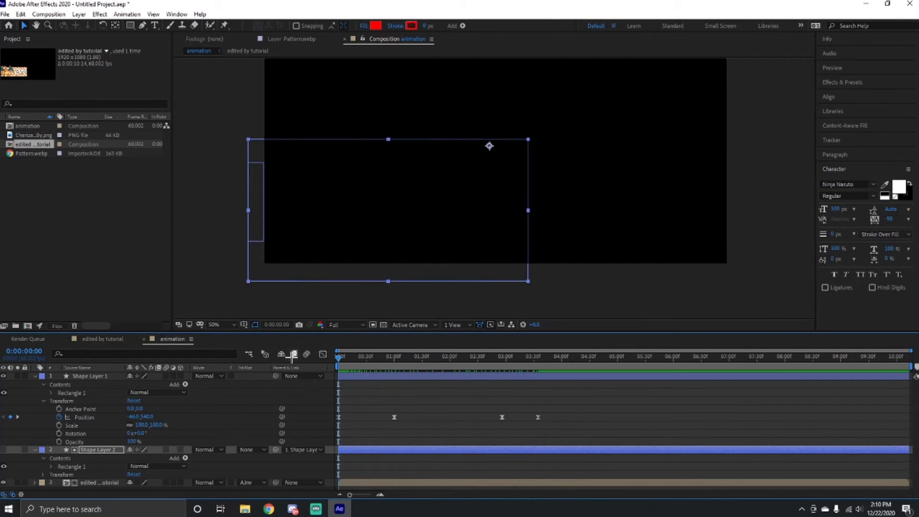
pyautogui.click(431, 481)
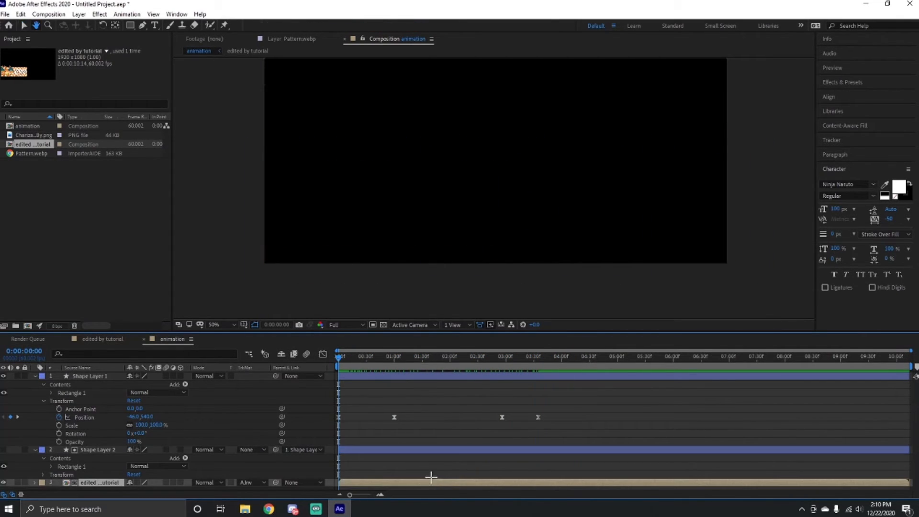
pyautogui.press('space')
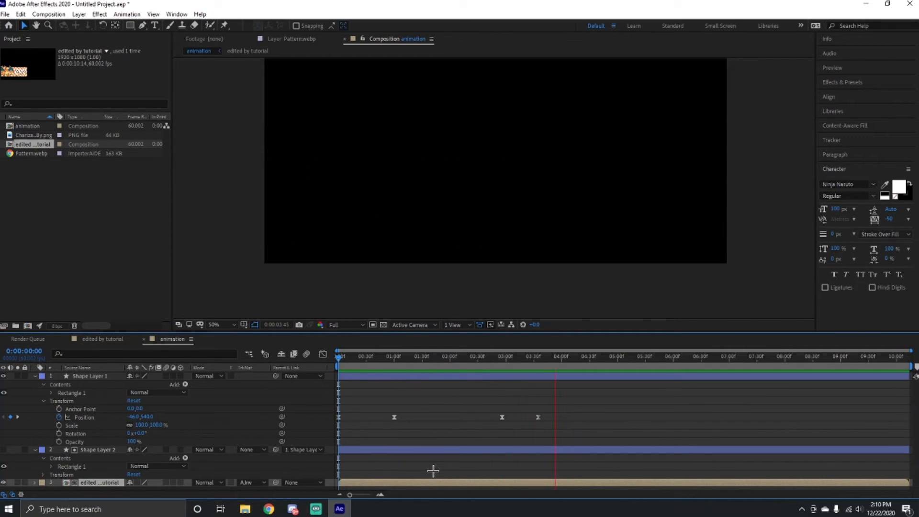
pyautogui.press('space')
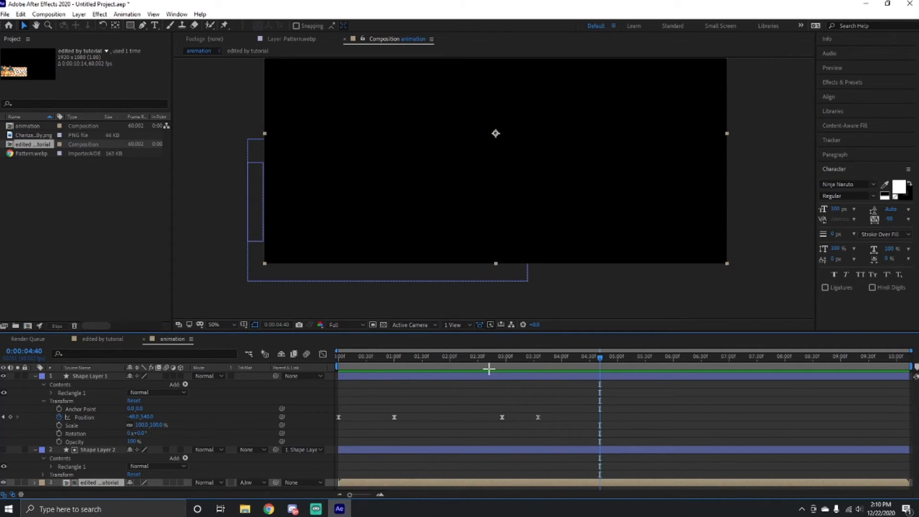
pyautogui.moveTo(263, 353); pyautogui.dragTo(300, 362)
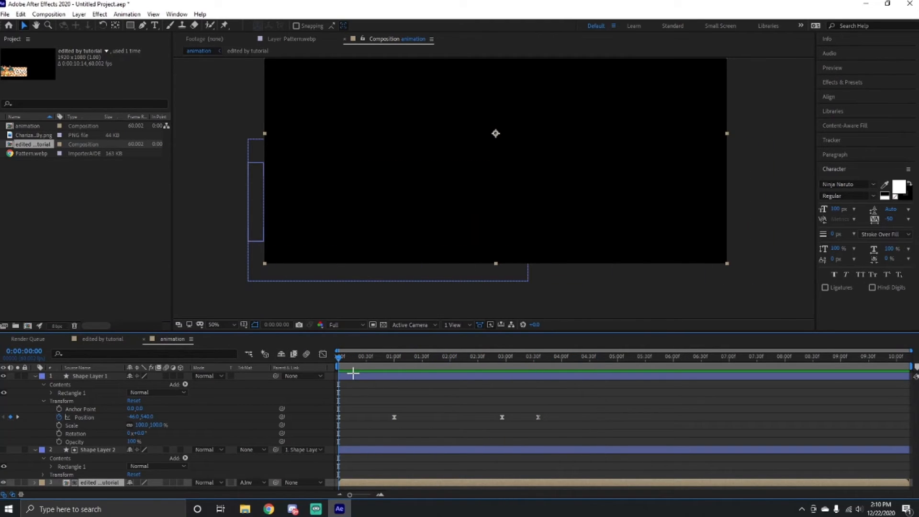
pyautogui.press('space')
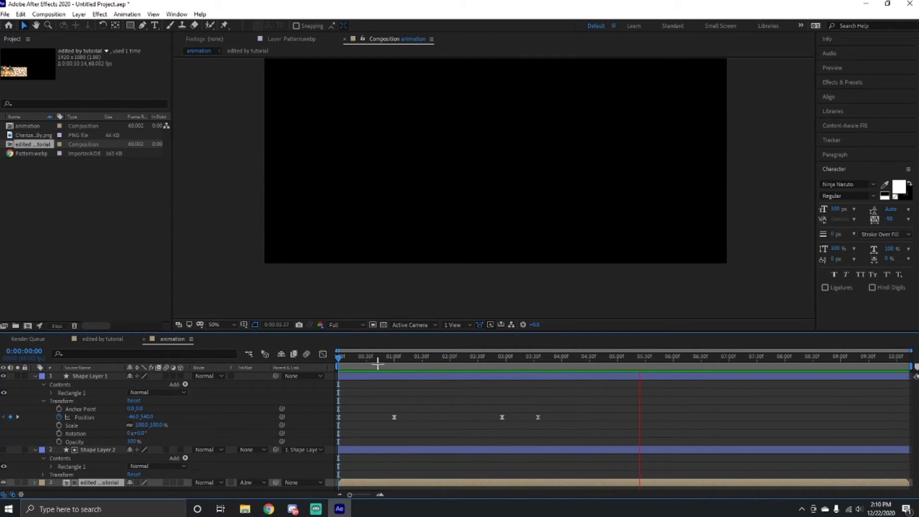
# Move the current time to 0:00:00:59 and collapse the properties of Shape Layer 1 and Shape Layer 2.
pyautogui.moveTo(378, 364); pyautogui.dragTo(395, 364)
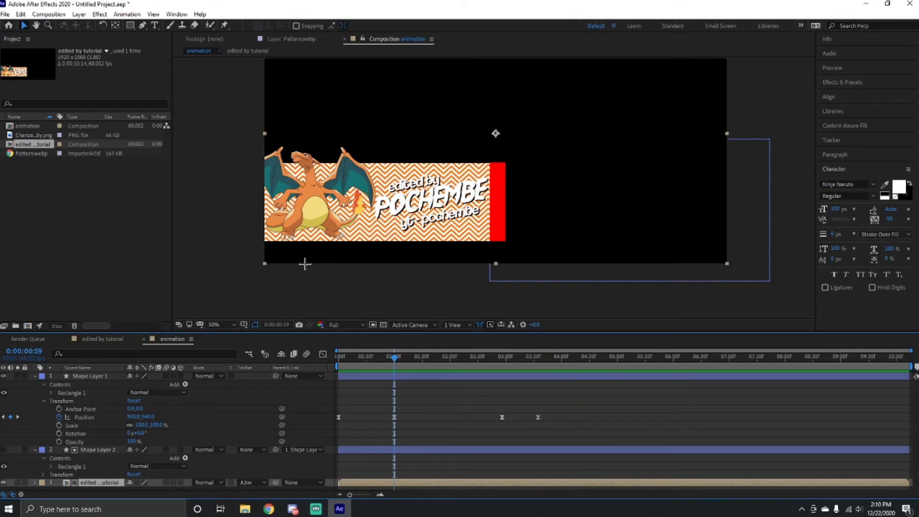
pyautogui.click(35, 376)
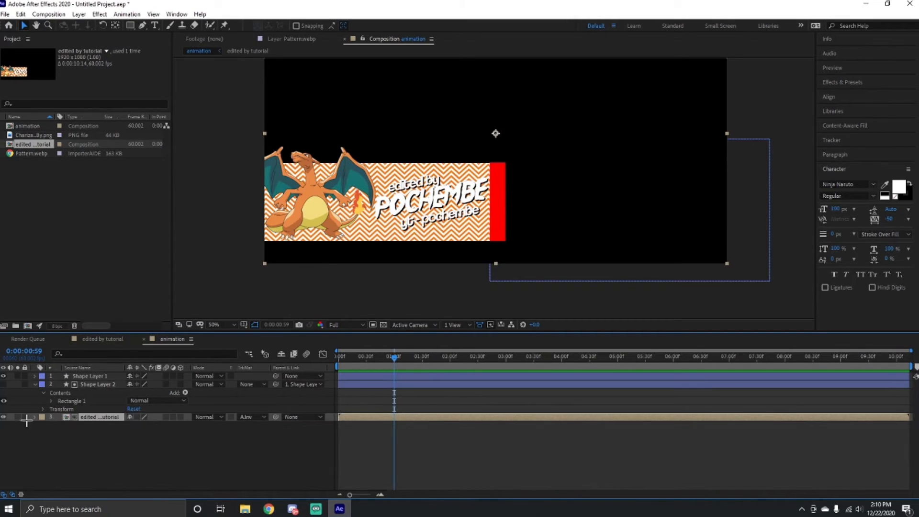
pyautogui.click(34, 384)
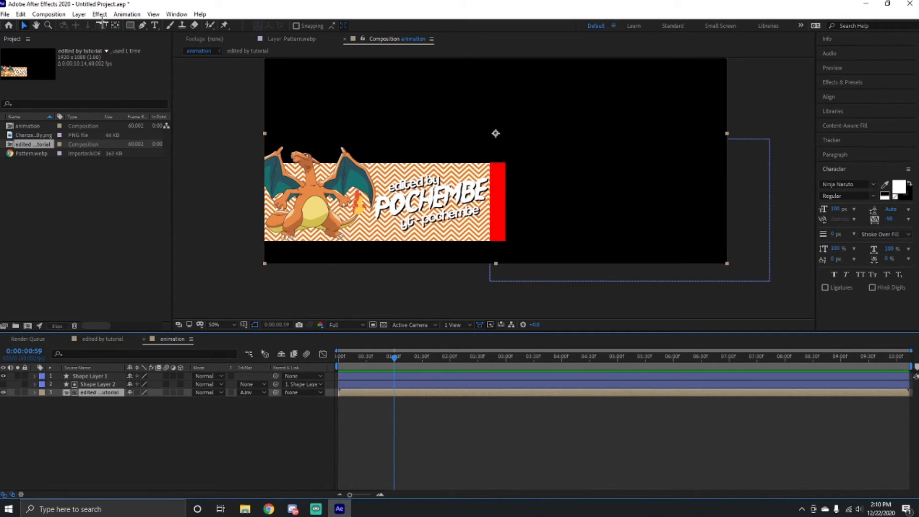
# Create a 1920 x 1080 composition named "light sweep" and add the animation composition to it as a layer.
pyautogui.click(49, 14)
pyautogui.click(57, 23)
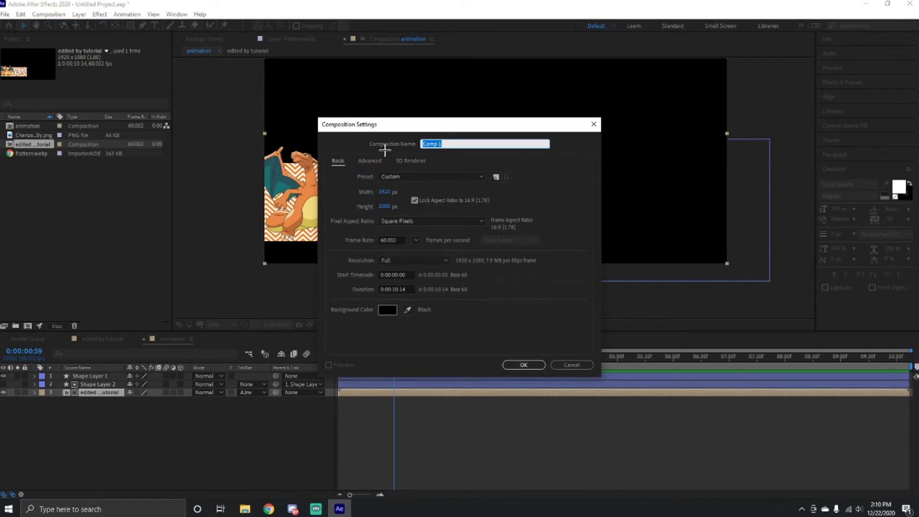
pyautogui.press('BackSpace')
pyautogui.click(523, 365)
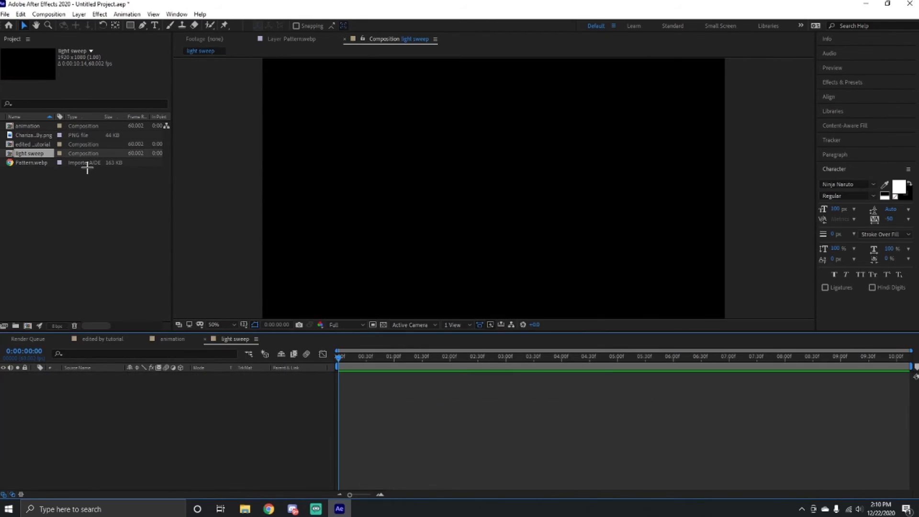
pyautogui.moveTo(29, 125); pyautogui.dragTo(369, 381)
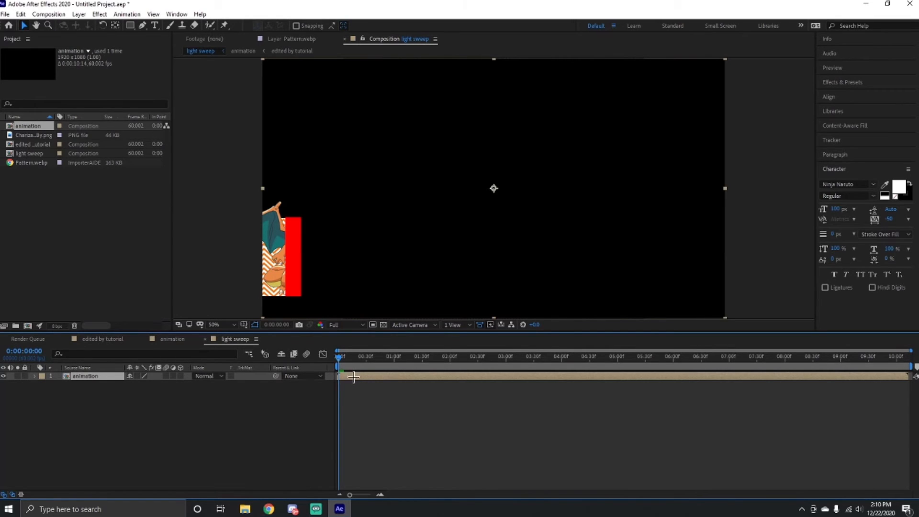
# Preview the nested animation from the start of the light sweep composition.
pyautogui.press('space')
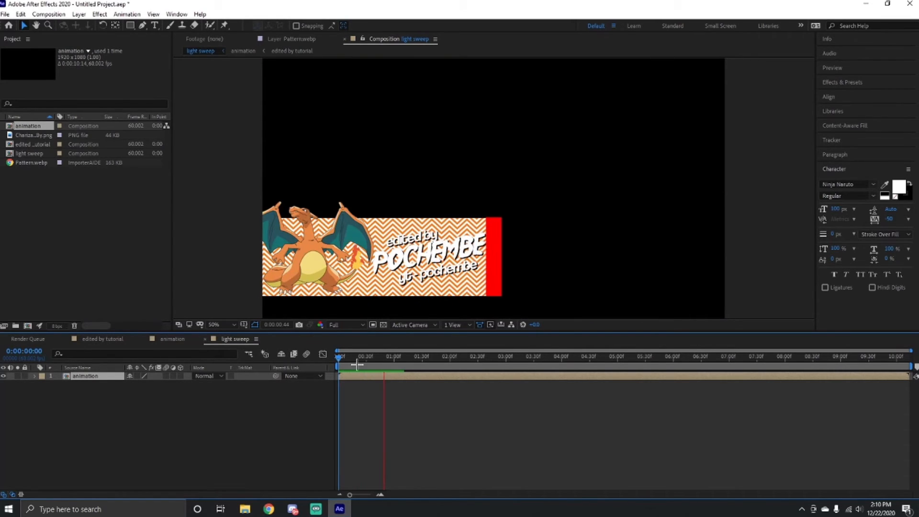
pyautogui.press('space')
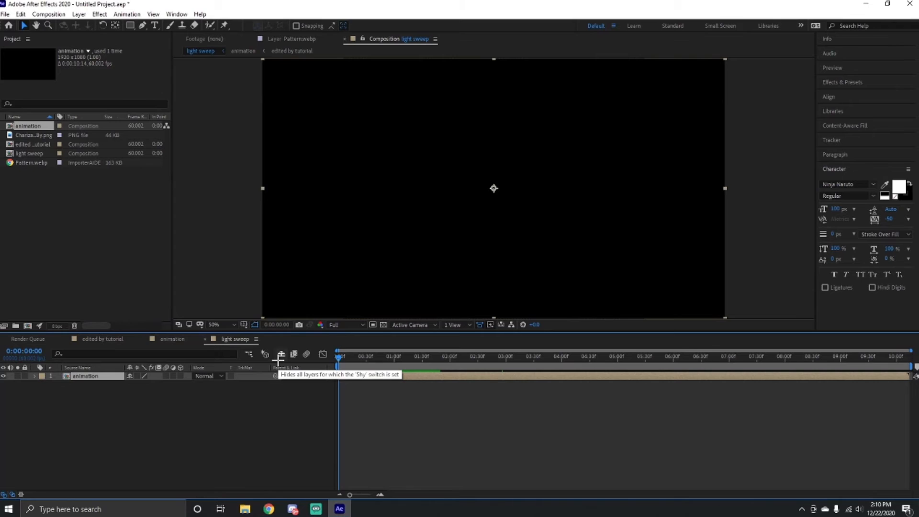
pyautogui.press('space')
pyautogui.press('space')
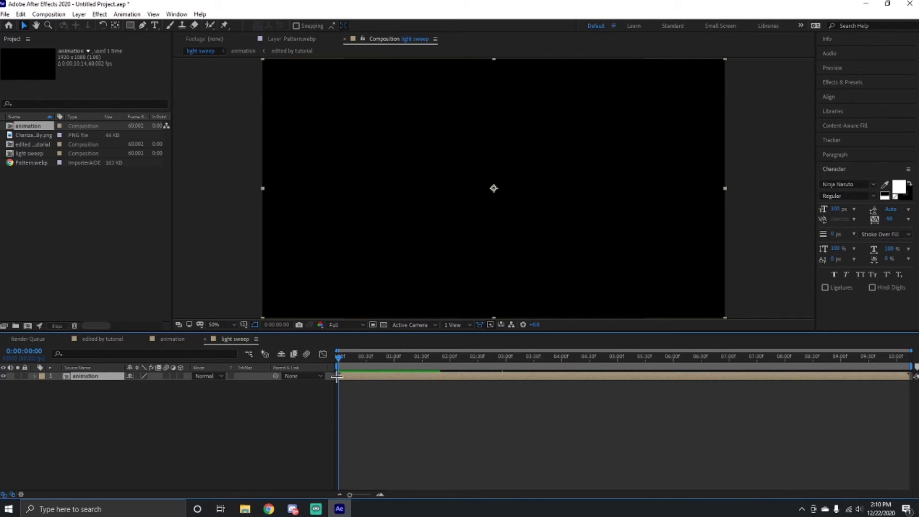
# Search the effects for "light sw" and apply CC Light Sweep to the animation layer.
pyautogui.hotkey('ctrl', 'space')
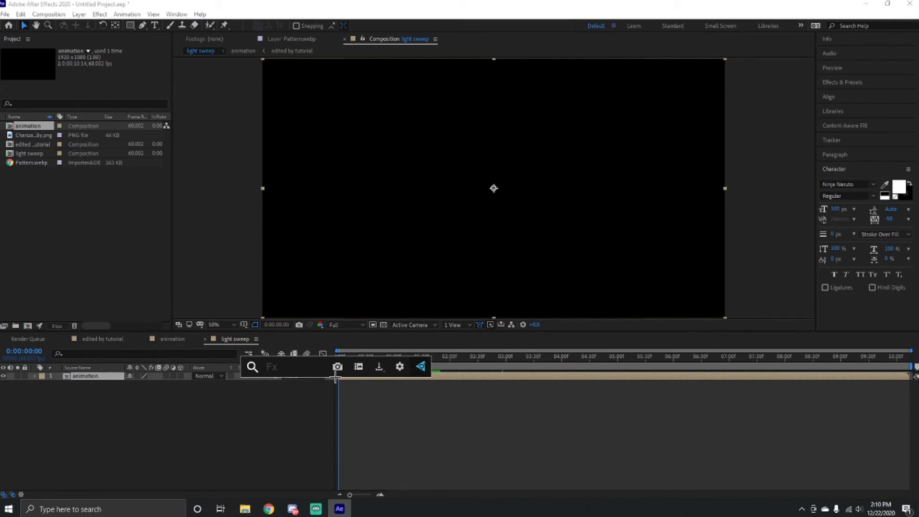
pyautogui.write('light sw')
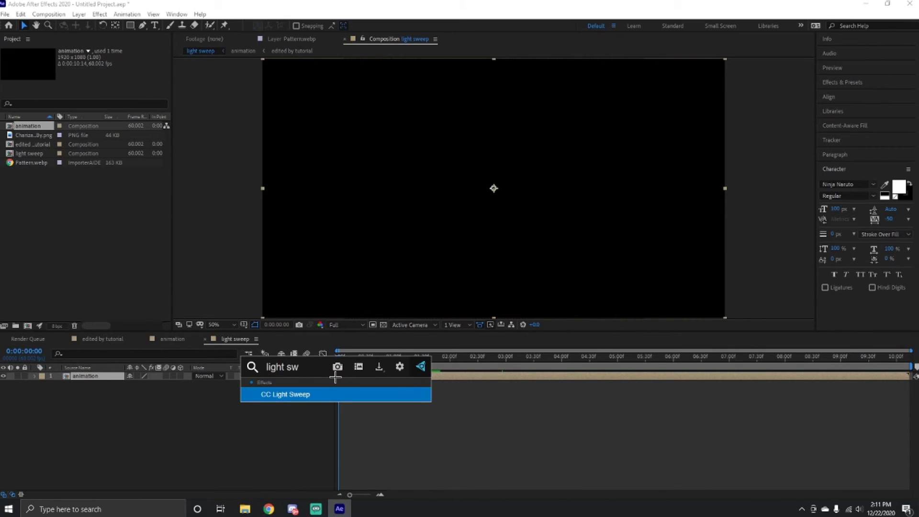
pyautogui.press('Return')
# Keyframe the light sweep's Center at about -88, 1038 at 0:00:00:58 and at about 1056, 580 at 0:00:02:38.
pyautogui.moveTo(349, 363); pyautogui.dragTo(393, 381)
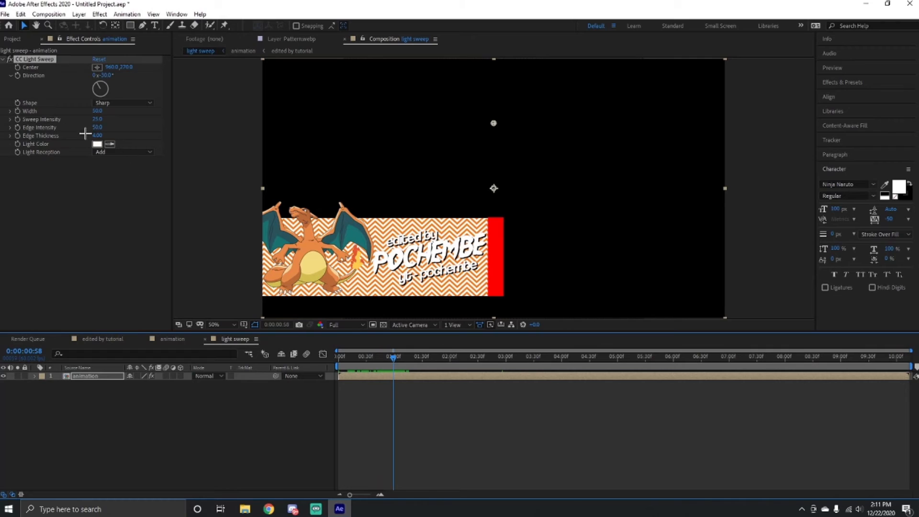
pyautogui.click(18, 68)
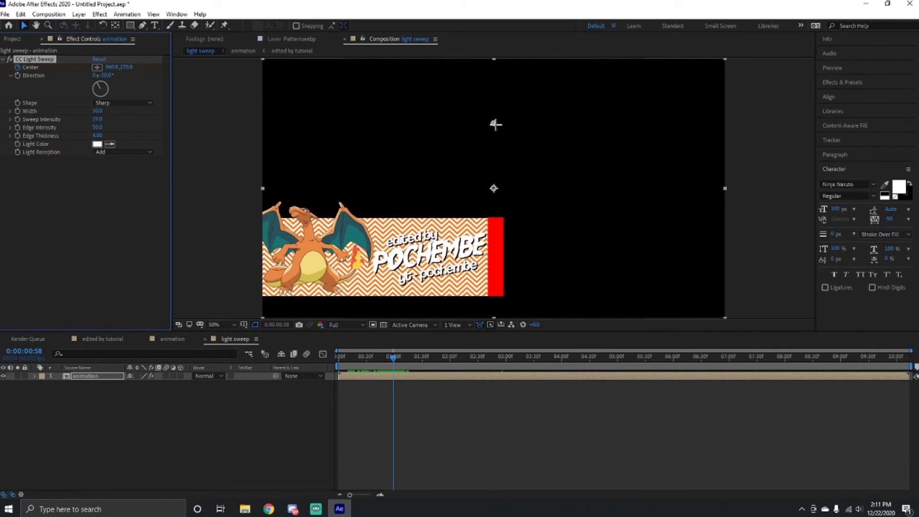
pyautogui.moveTo(493, 123); pyautogui.dragTo(241, 309)
pyautogui.moveTo(393, 359); pyautogui.dragTo(487, 370)
pyautogui.moveTo(244, 305); pyautogui.dragTo(515, 200)
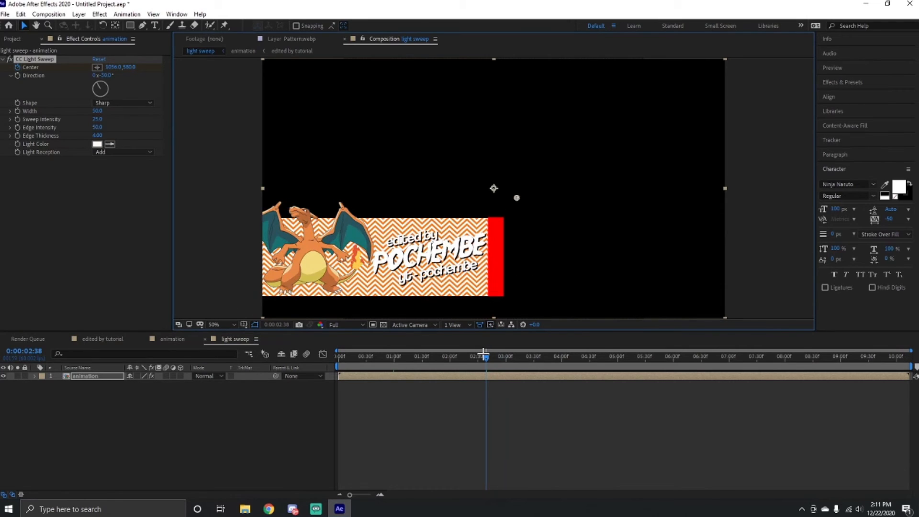
# Preview the light sweep crossing the banner from 0:00:00:00.
pyautogui.moveTo(486, 356); pyautogui.dragTo(272, 354)
pyautogui.press('space')
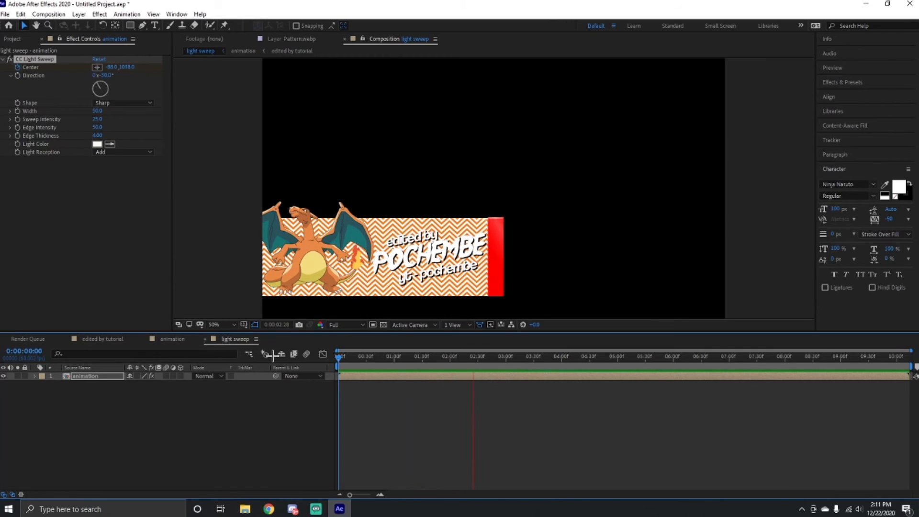
pyautogui.press('space')
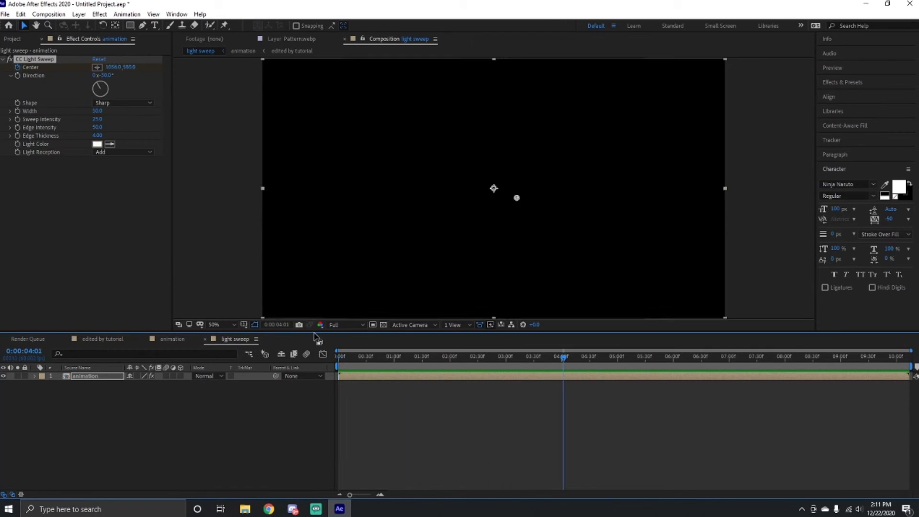
# Reveal the Center keyframes, move them to about 1.4 and 2.5 seconds, and apply Easy Ease to both.
pyautogui.press('u')
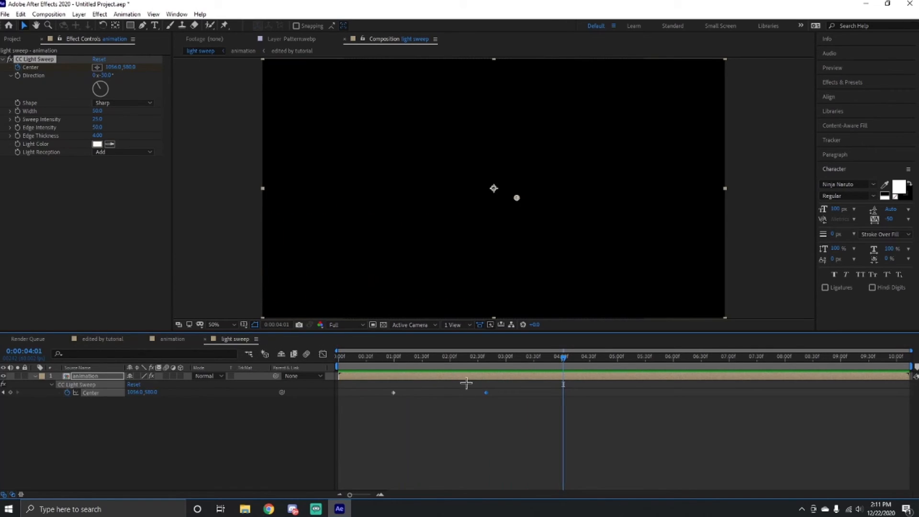
pyautogui.click(393, 393)
pyautogui.moveTo(395, 393); pyautogui.dragTo(417, 393)
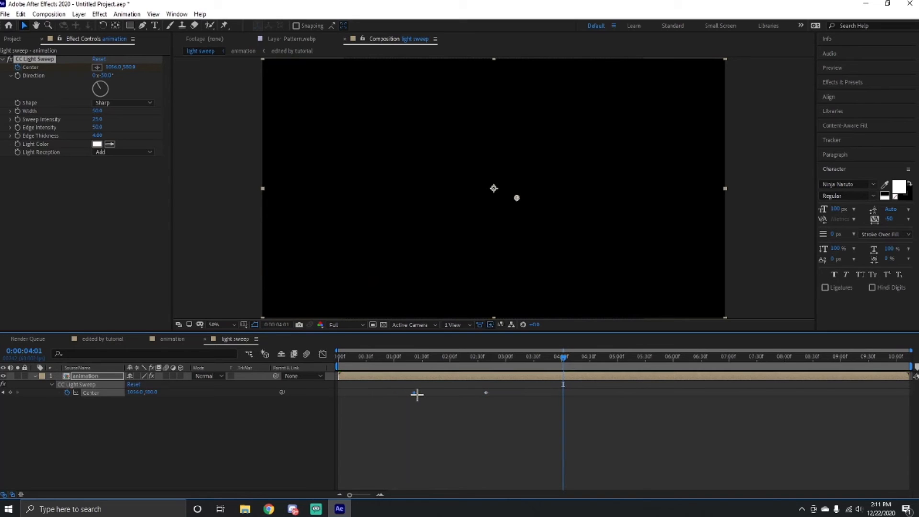
pyautogui.moveTo(485, 392); pyautogui.dragTo(356, 382)
# Preview the eased light sweep together with the banner's reveal and exit.
pyautogui.press('space')
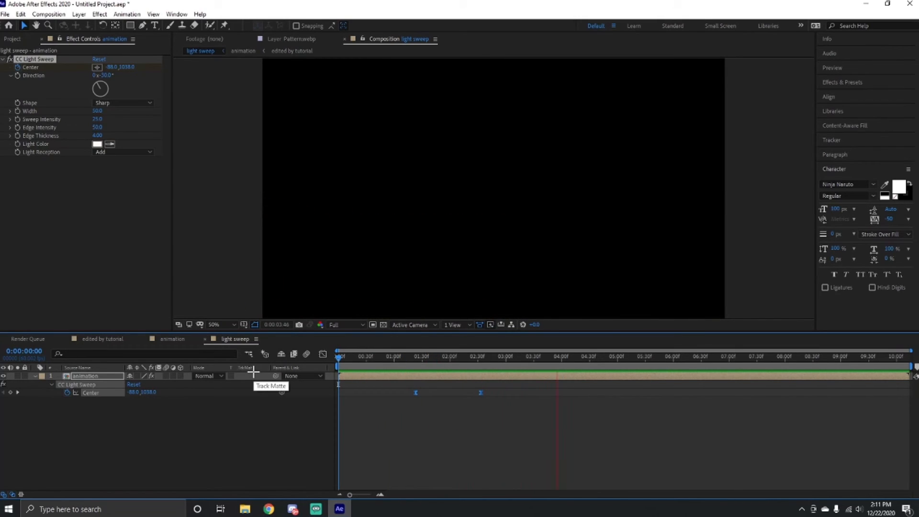
pyautogui.press('space')
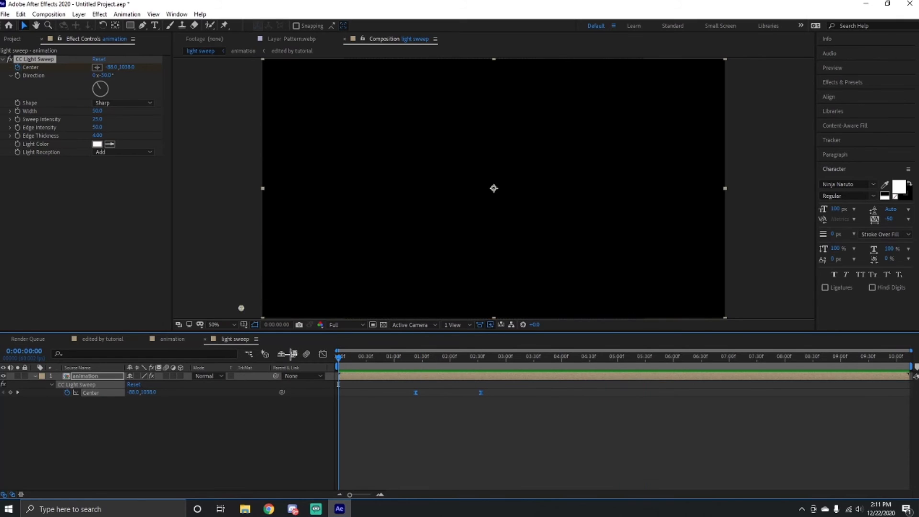
pyautogui.press('space')
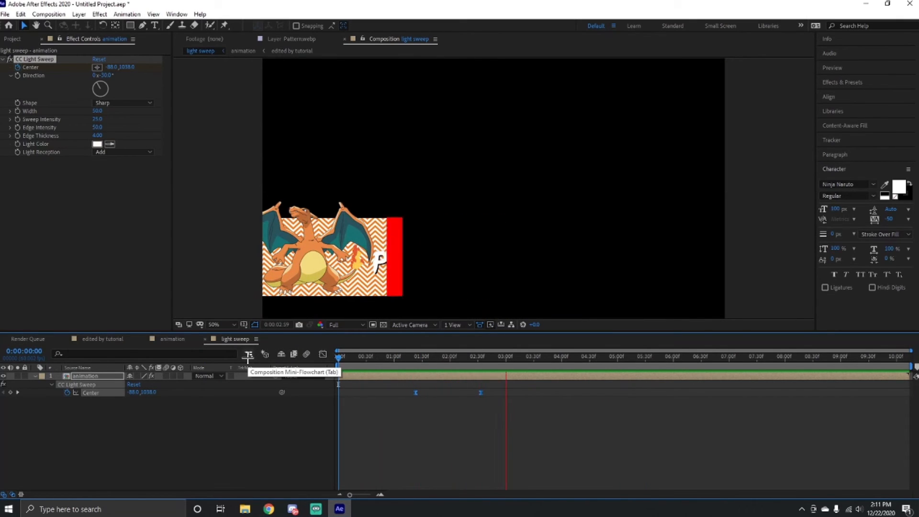
pyautogui.press('space')
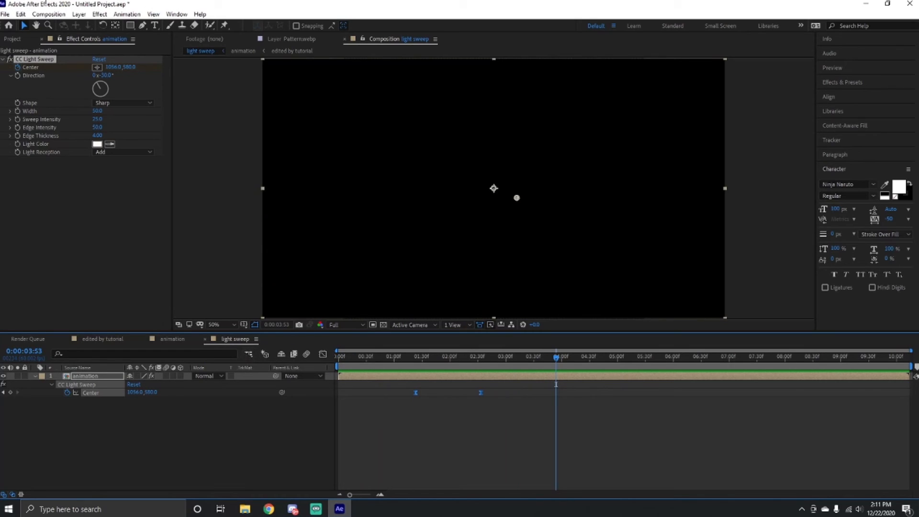
# Add the light sweep composition to the render queue and confirm its render settings with Best quality and Full resolution.
pyautogui.click(50, 13)
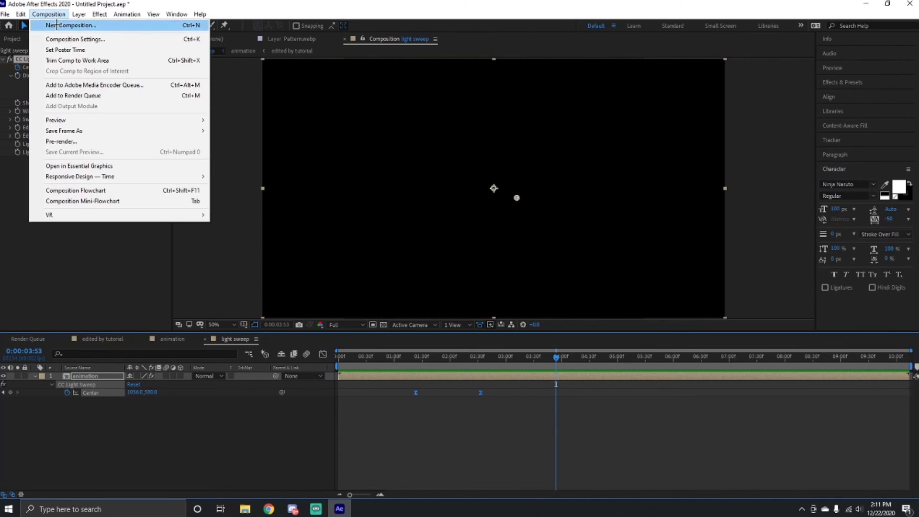
pyautogui.click(103, 95)
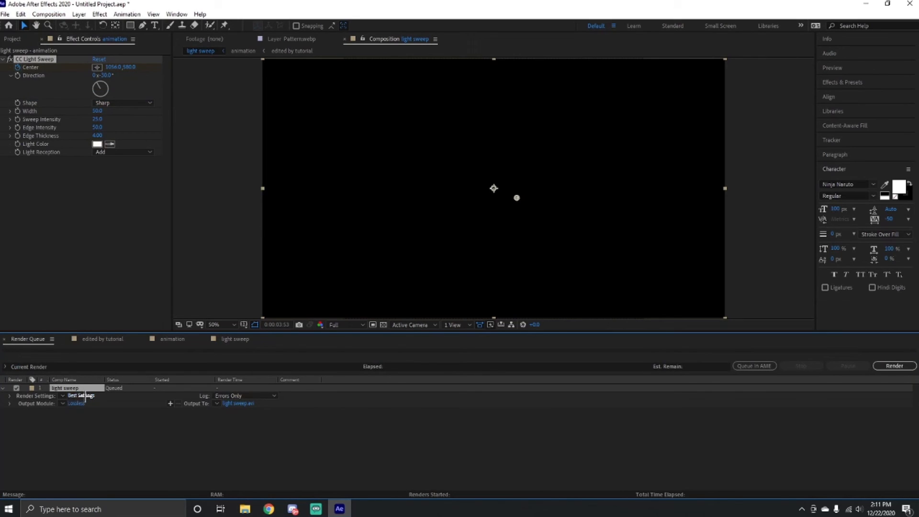
pyautogui.click(81, 395)
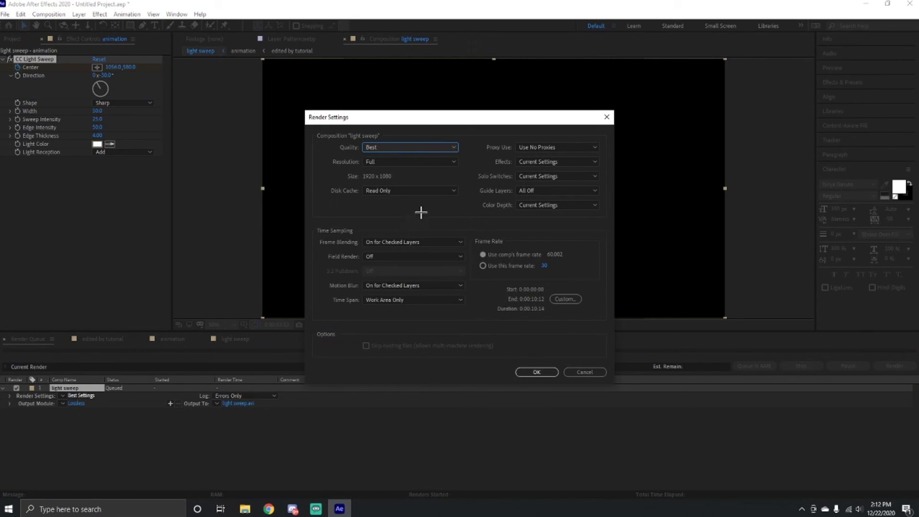
pyautogui.click(536, 372)
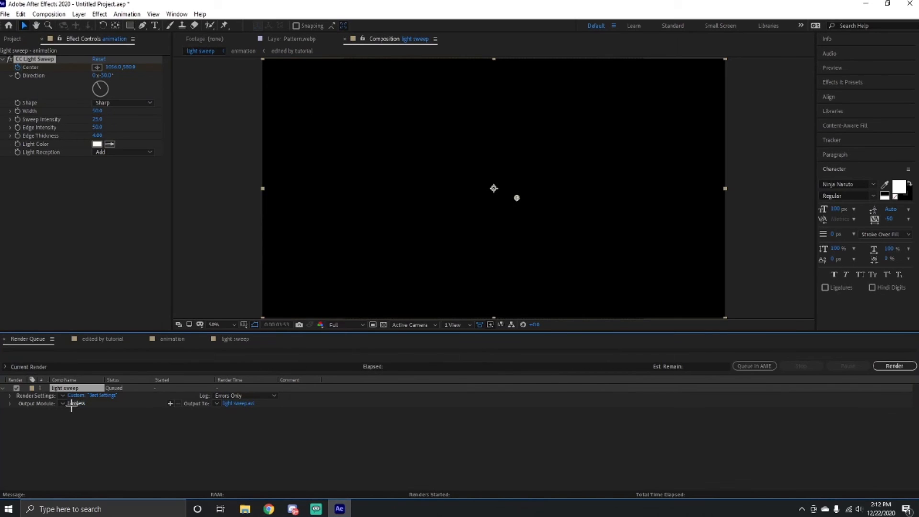
# Set the output module of the queued light sweep composition to QuickTime format with RGB + Alpha channels.
pyautogui.click(74, 403)
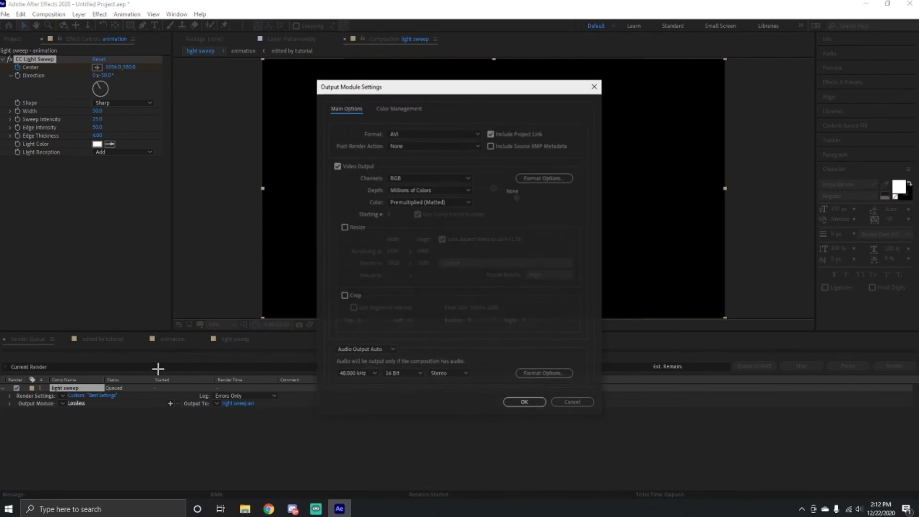
pyautogui.click(416, 134)
pyautogui.click(412, 239)
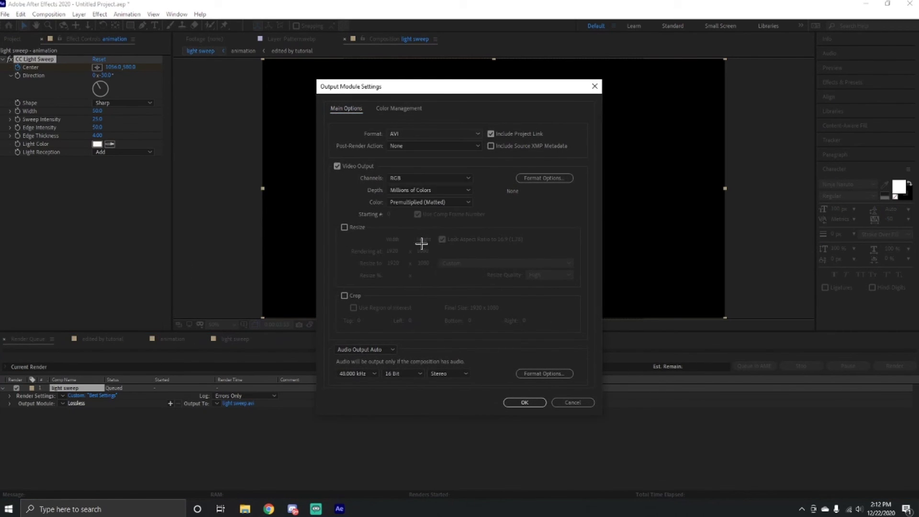
pyautogui.click(418, 178)
pyautogui.click(413, 209)
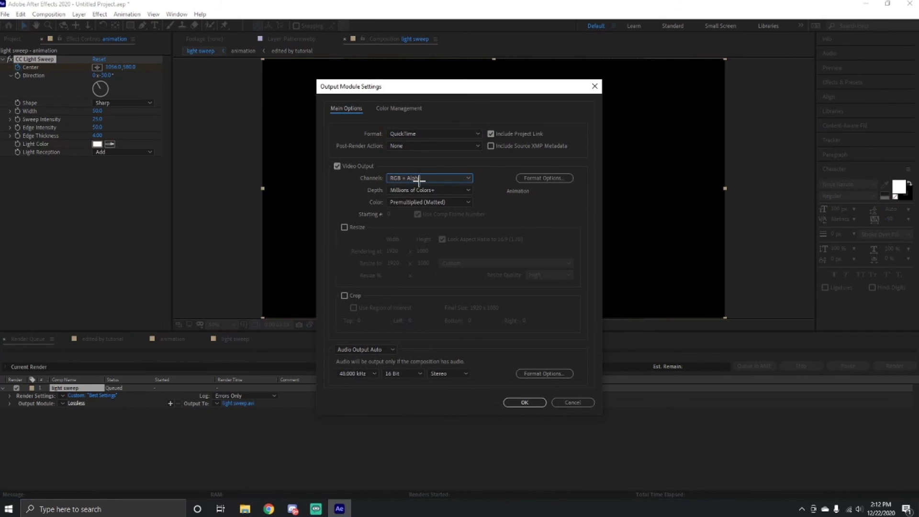
pyautogui.click(525, 402)
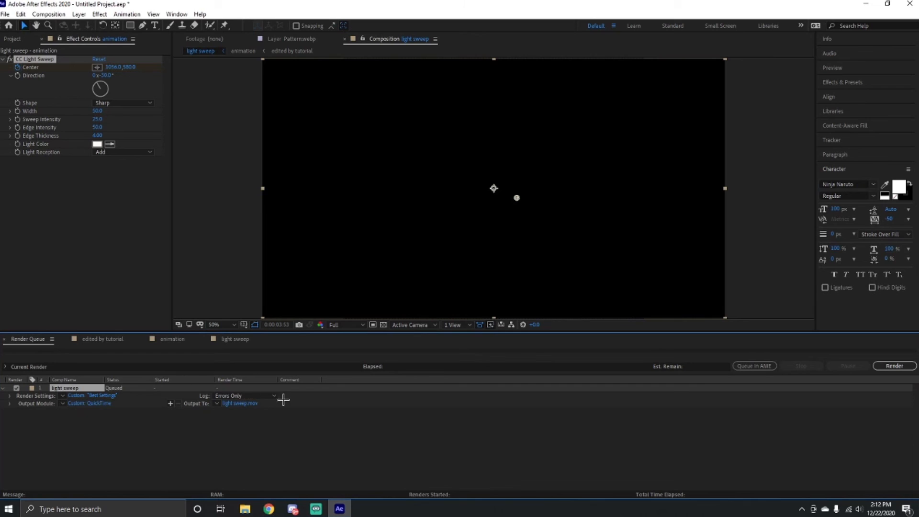
# Render the queued light sweep composition to light sweep.mov.
pyautogui.click(894, 365)
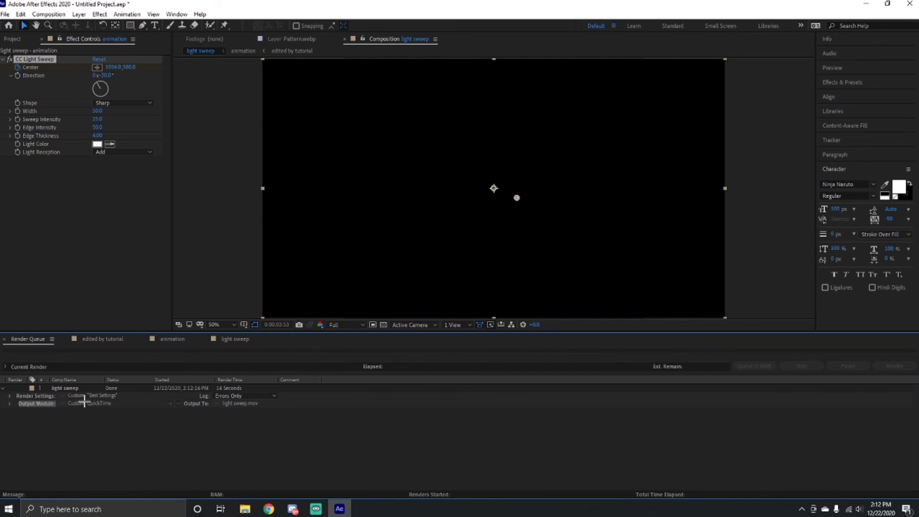
pyautogui.moveTo(258, 506)
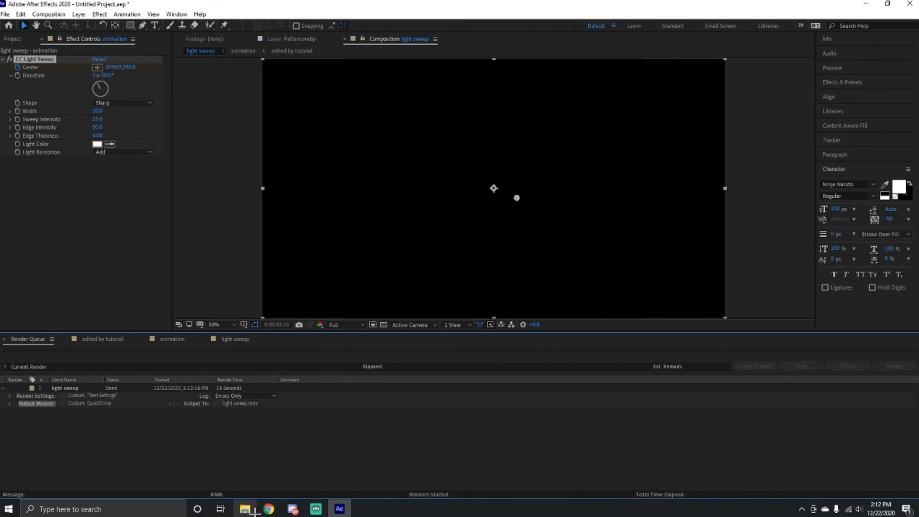